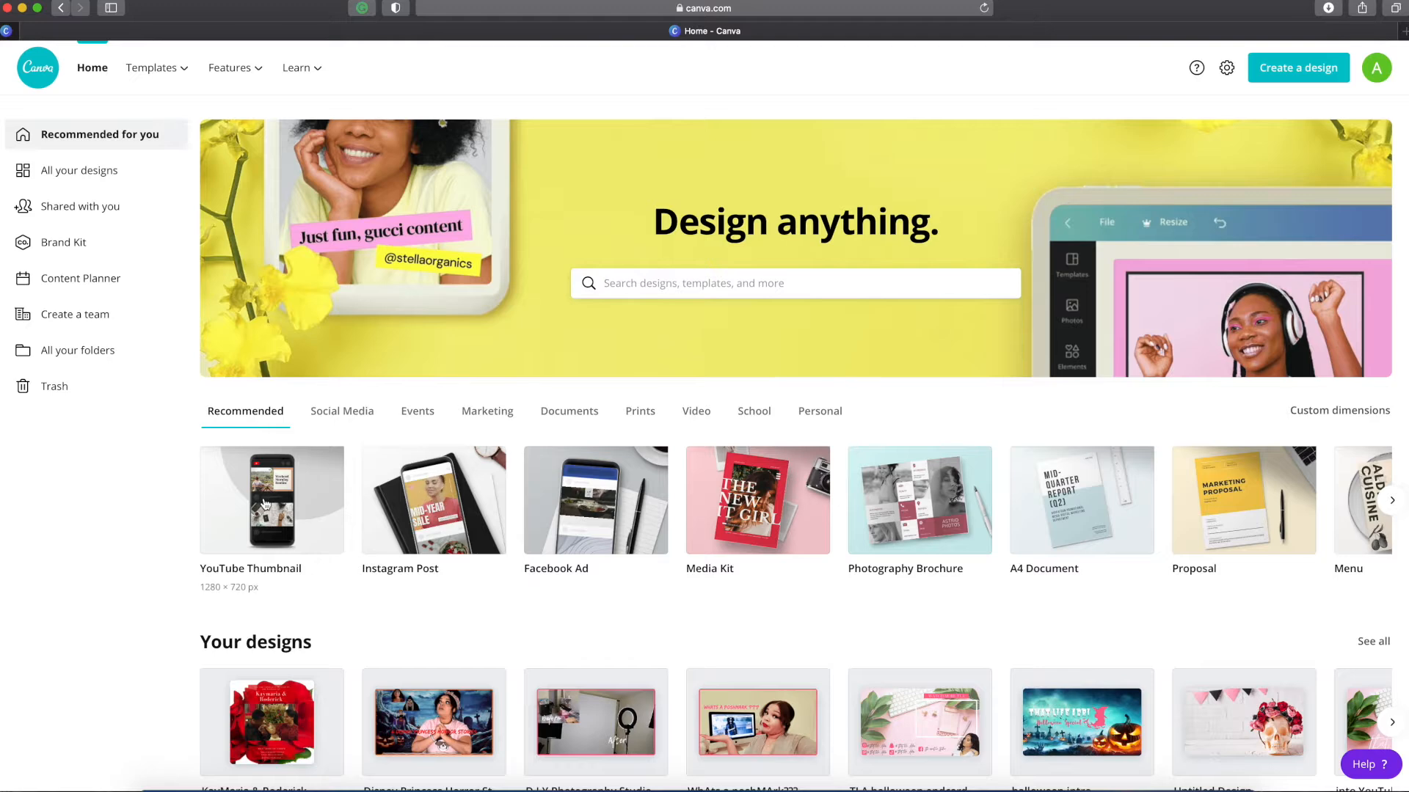
Browse the design types offered under Social Media, Events, Marketing and Documents on the home page
scroll(265, 499, "down", 1)
scroll(266, 504, "up", 1)
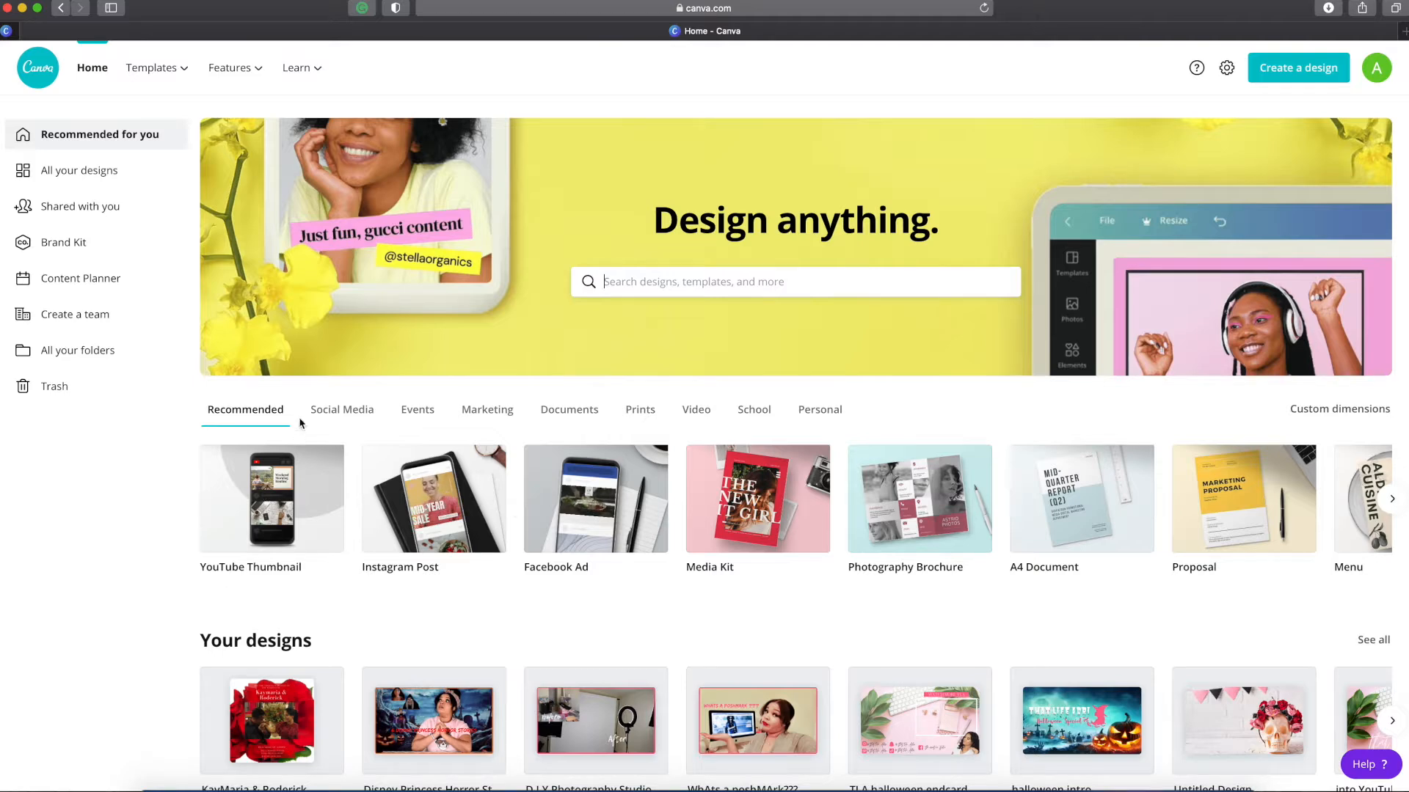
left_click(332, 413)
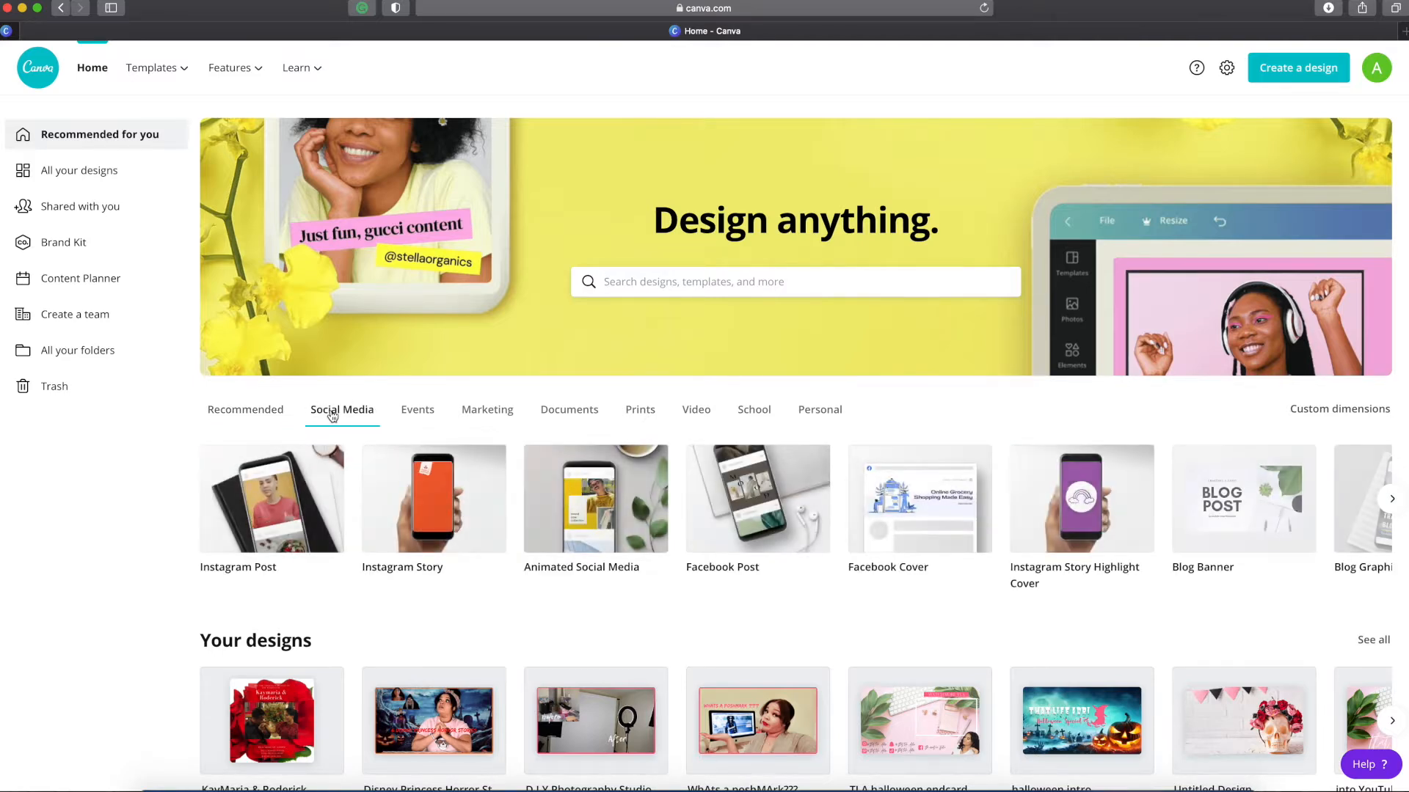
scroll(719, 464, "right", 10)
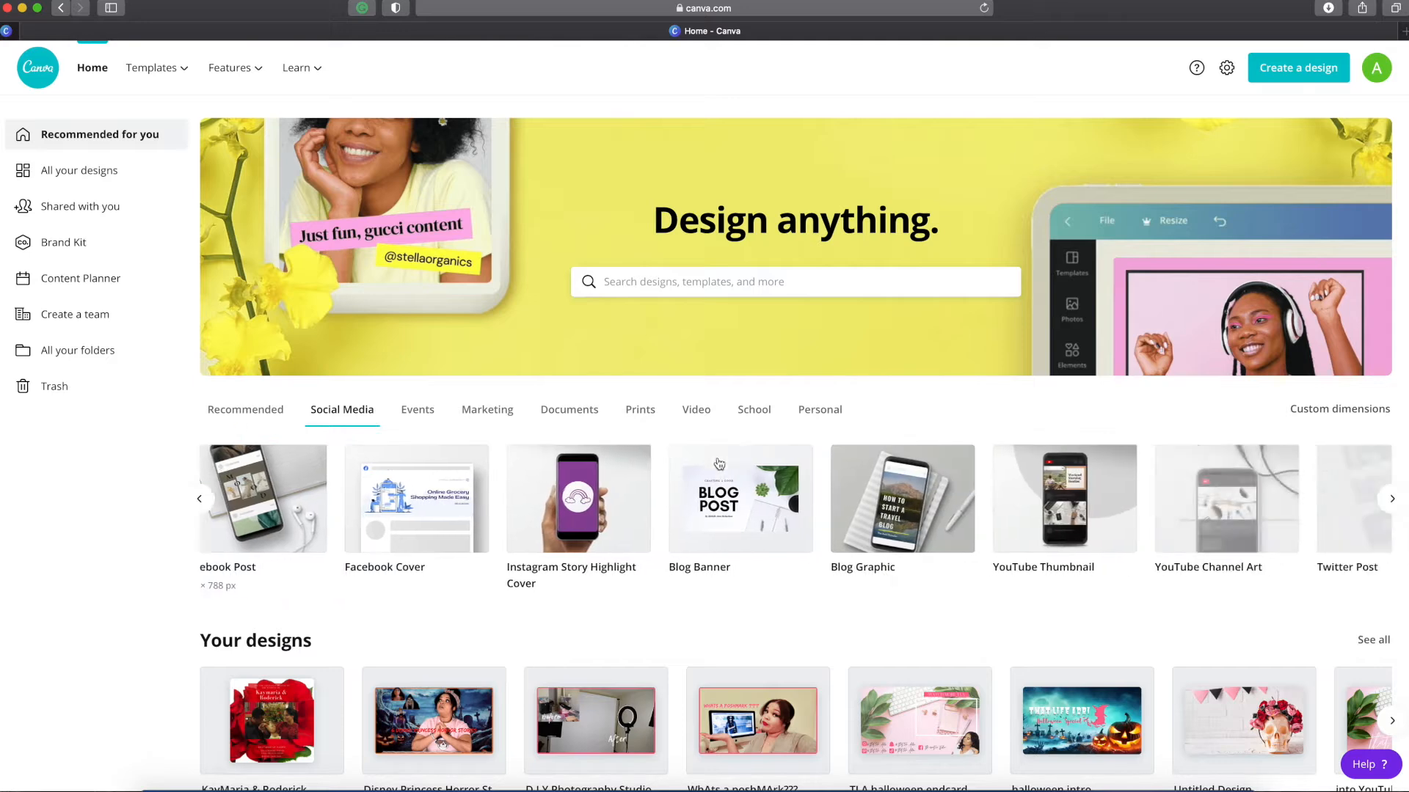
scroll(719, 463, "left", 10)
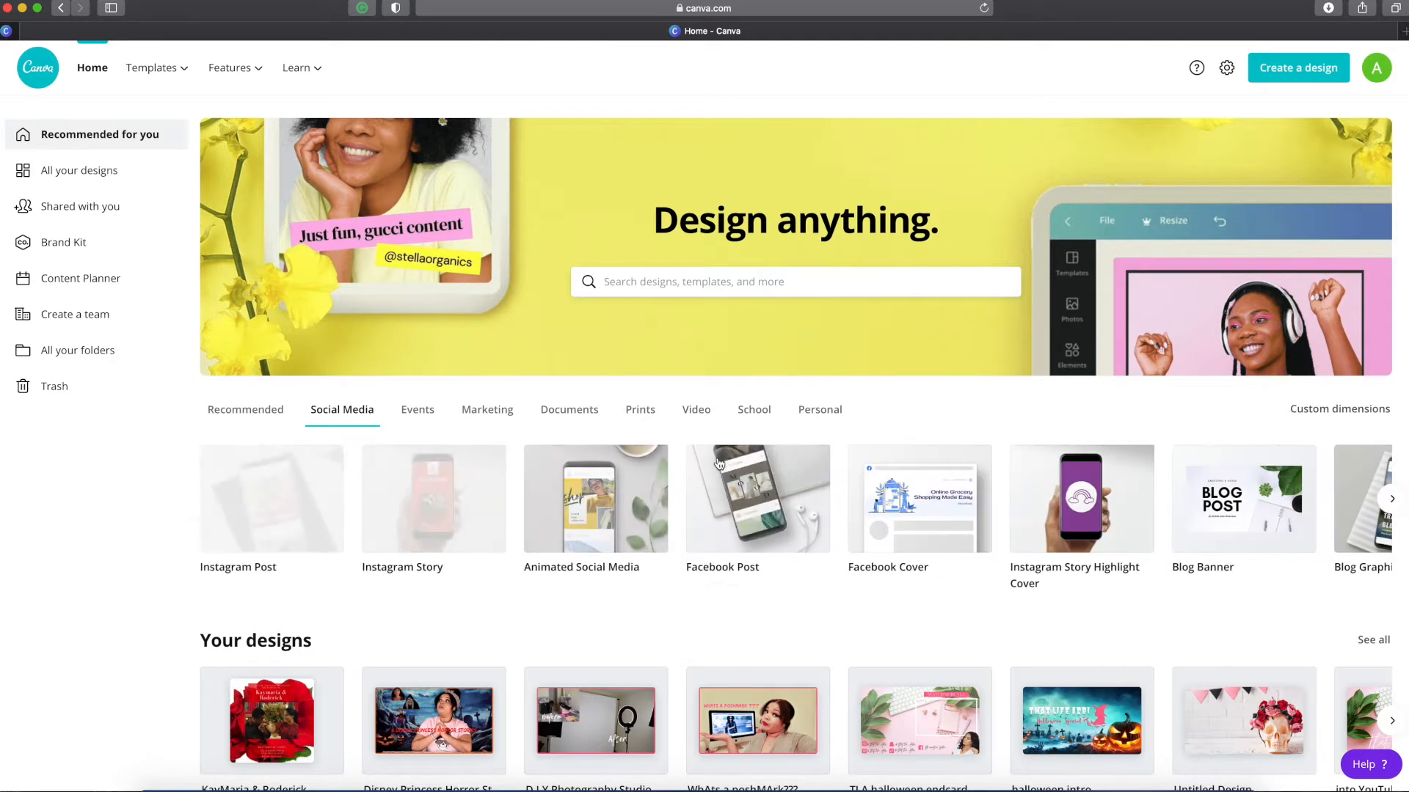
left_click(421, 414)
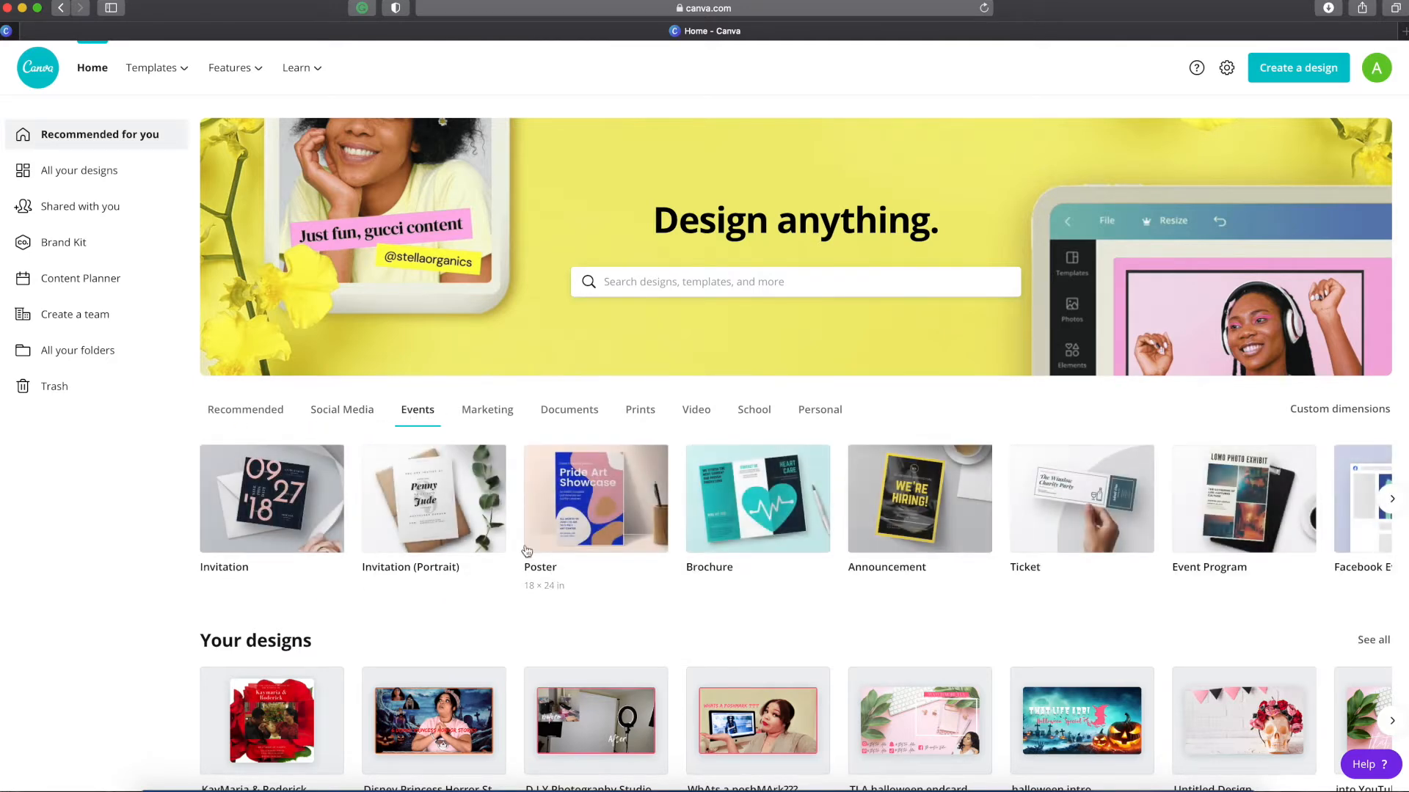
scroll(556, 543, "right", 2)
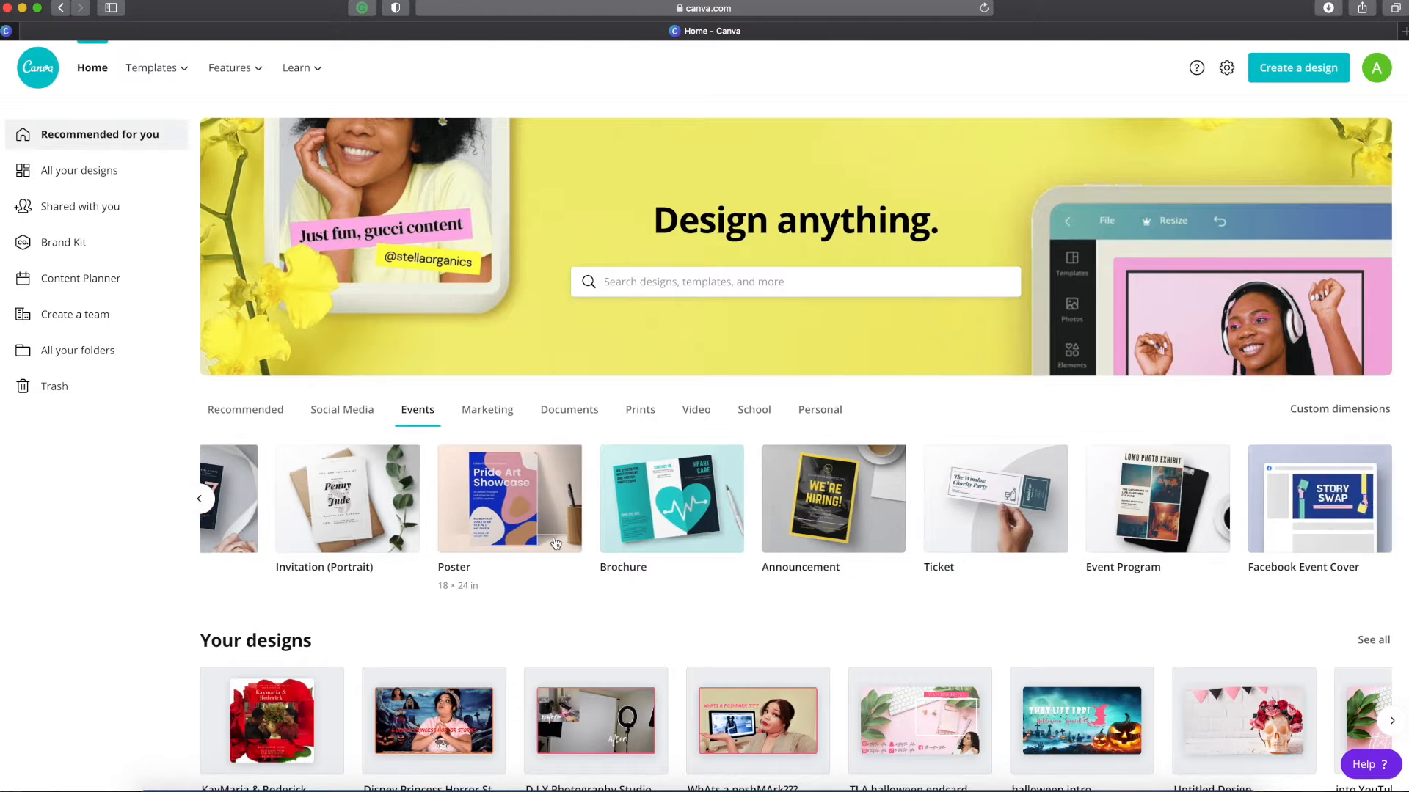
scroll(556, 543, "left", 2)
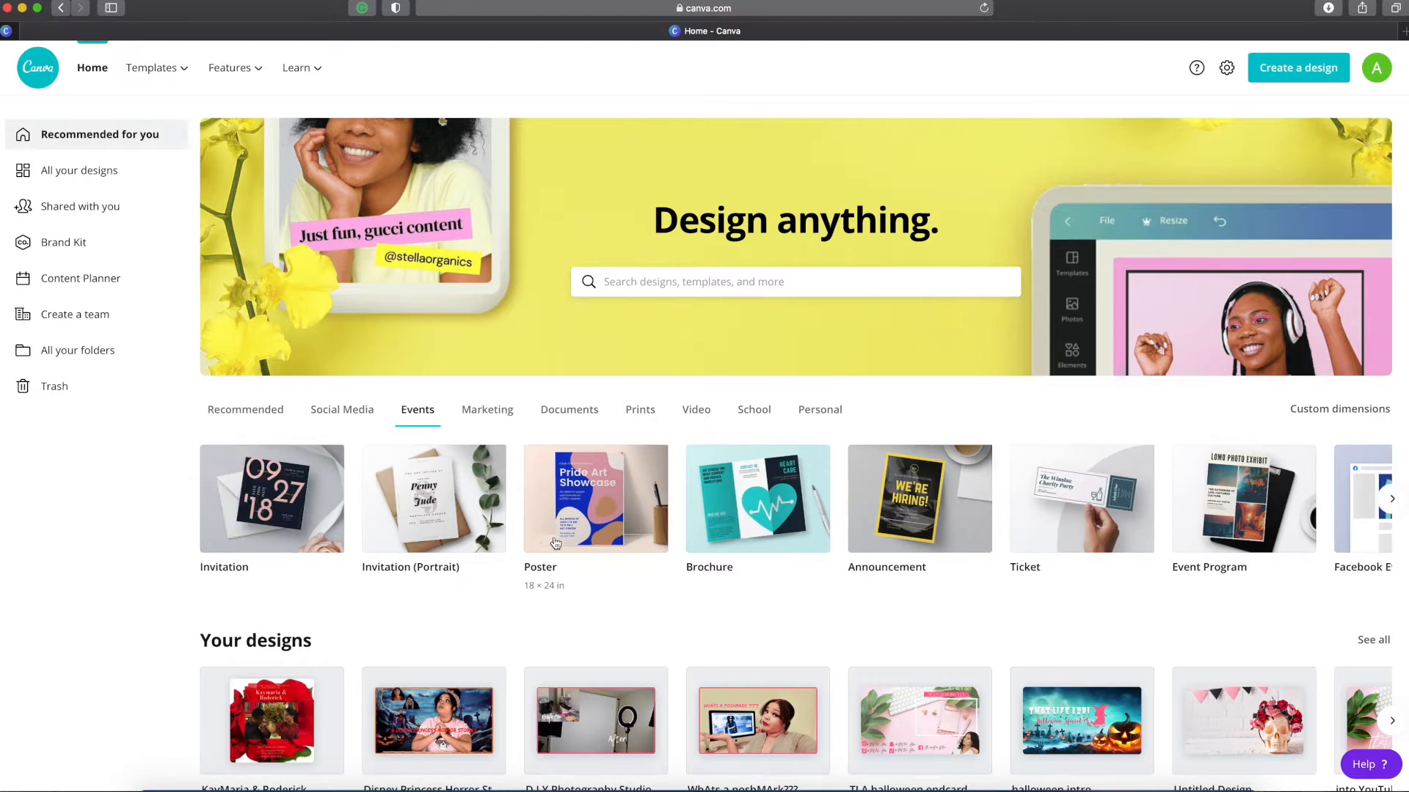
left_click(478, 411)
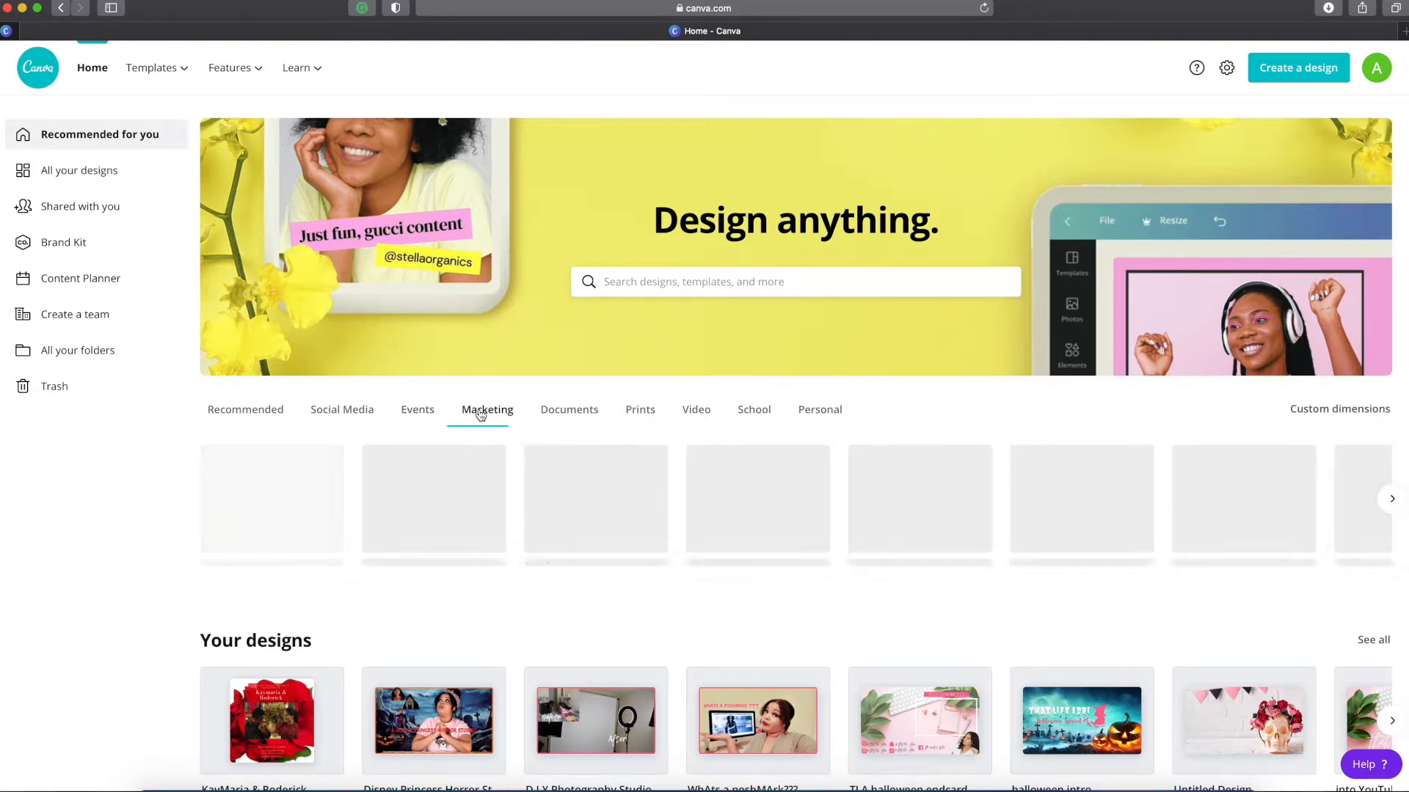
left_click(569, 416)
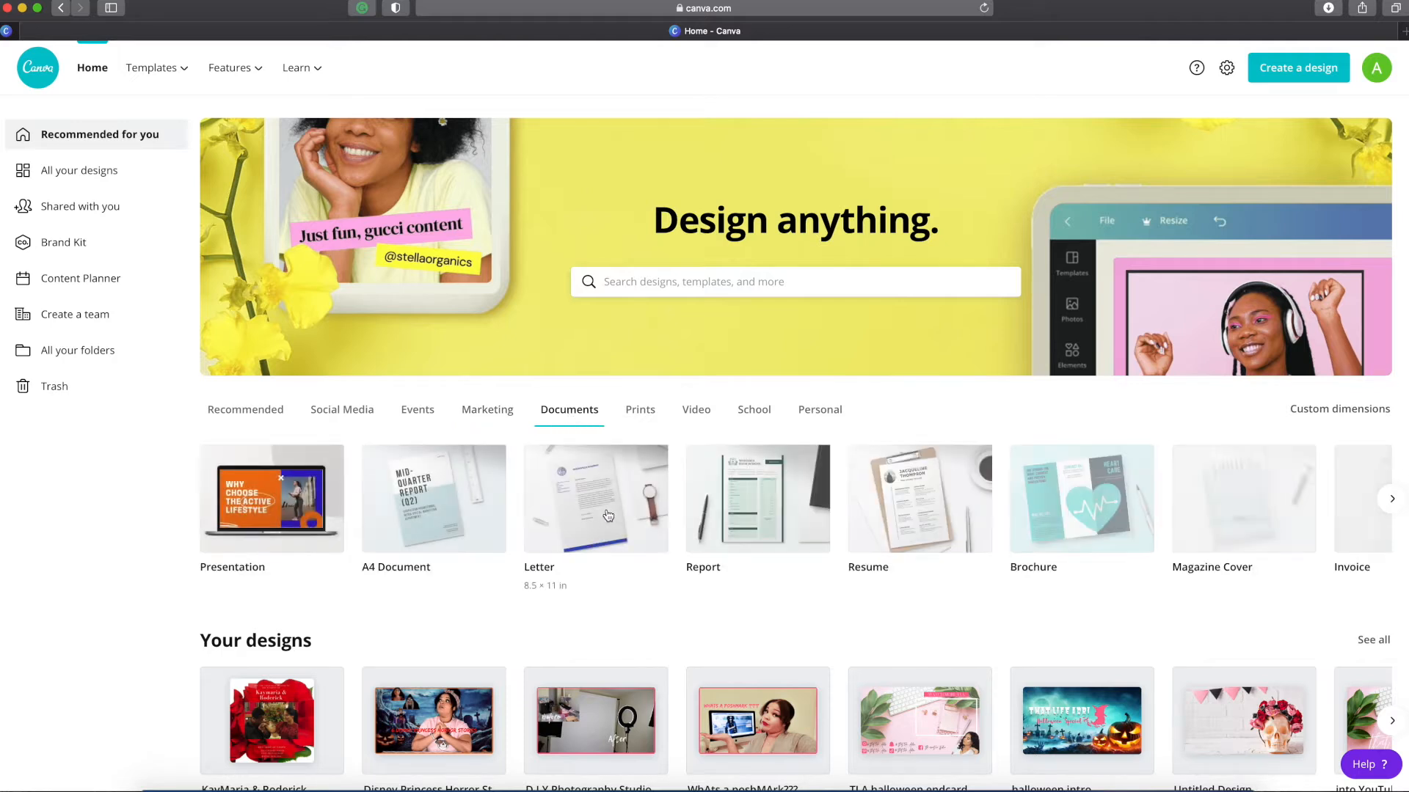
scroll(607, 516, "right", 2)
scroll(608, 515, "left", 2)
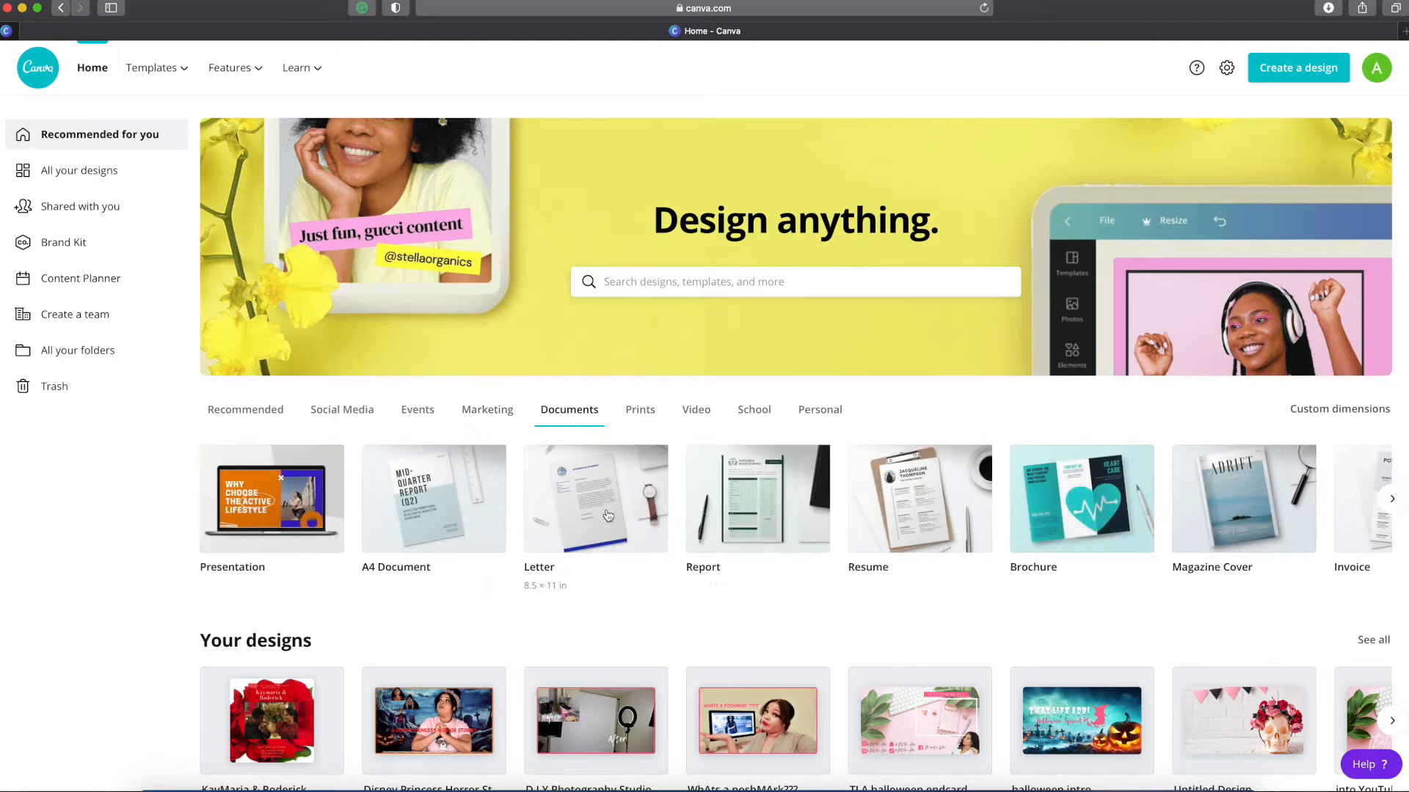
Look through the account's existing designs and bring back the Recommended design types
scroll(608, 516, "down", 3)
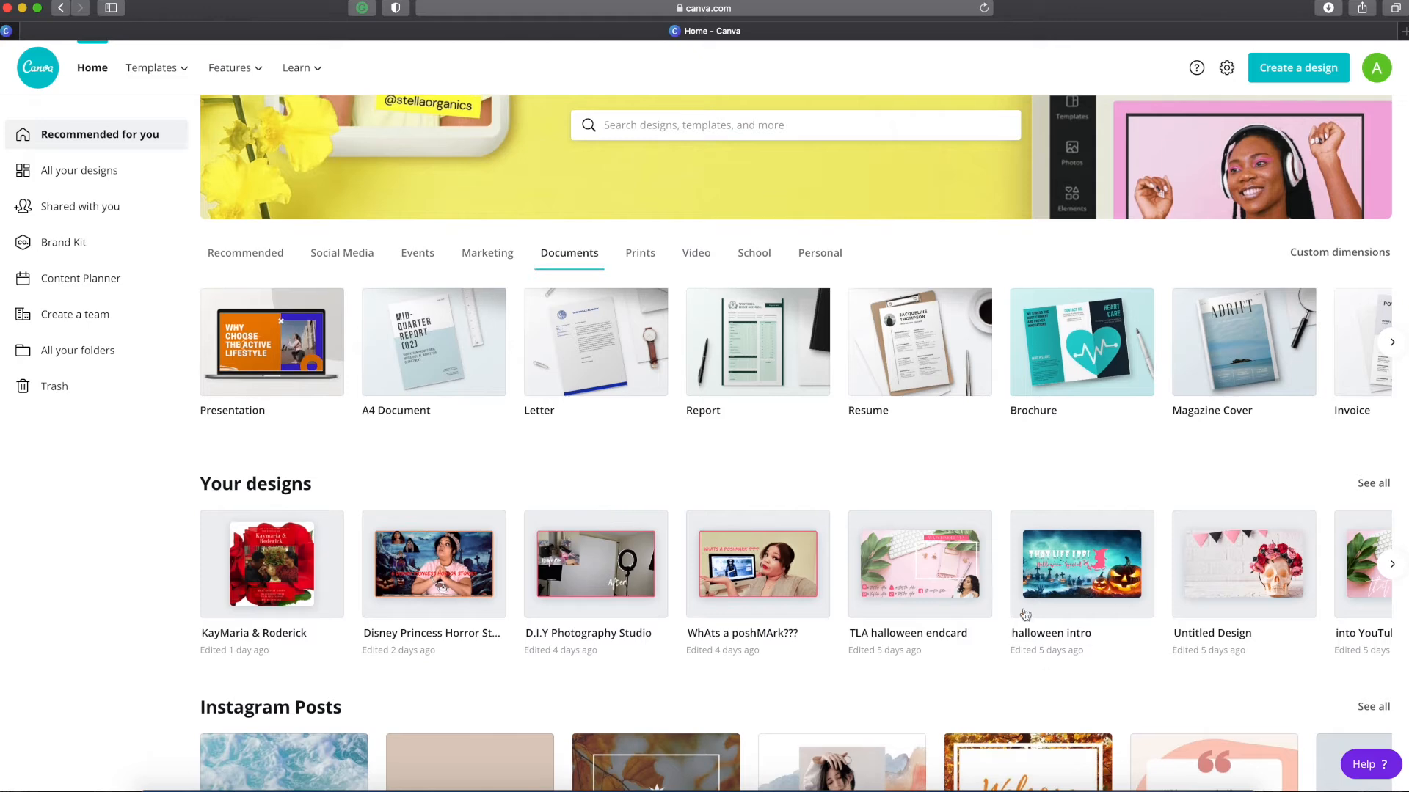
scroll(1313, 584, "right", 8)
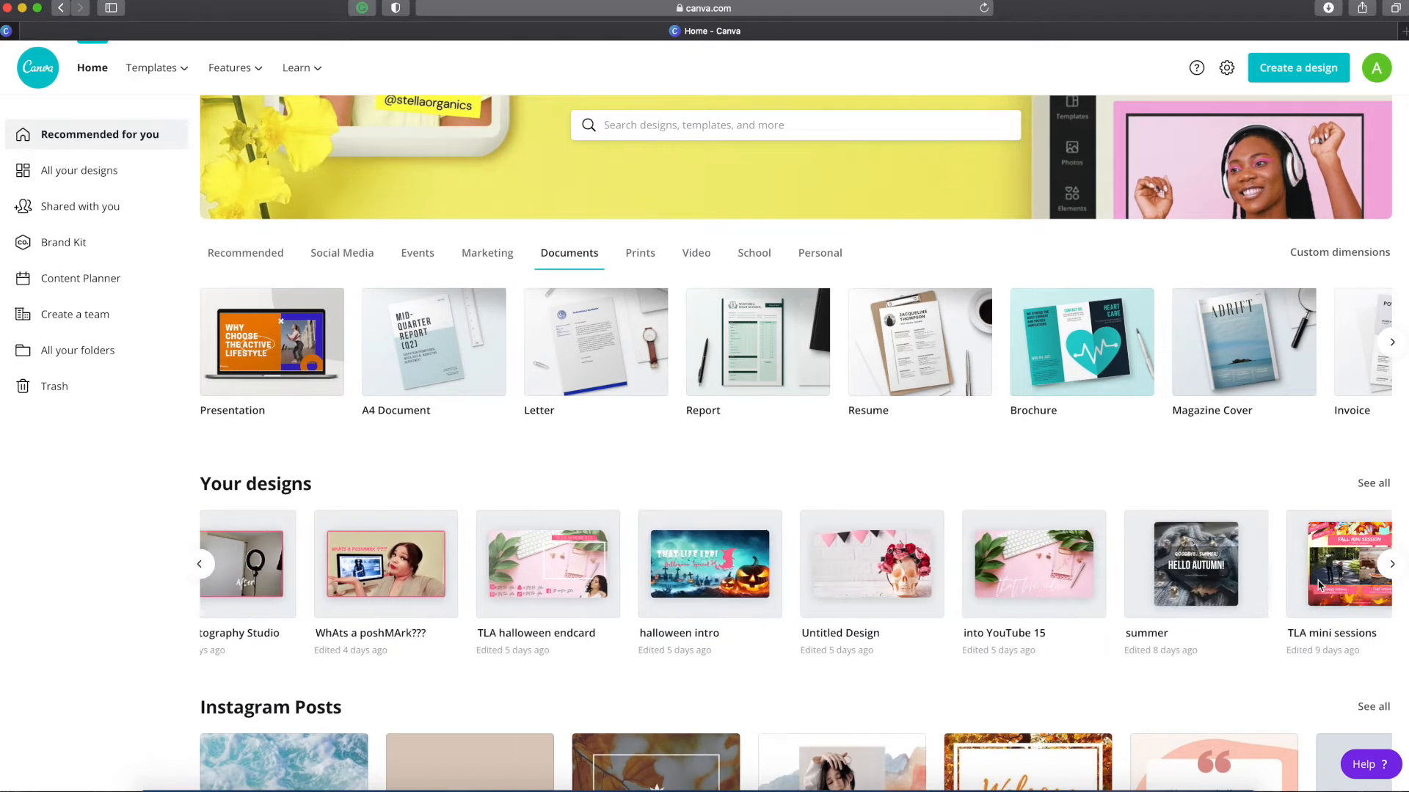
scroll(1319, 585, "right", 6)
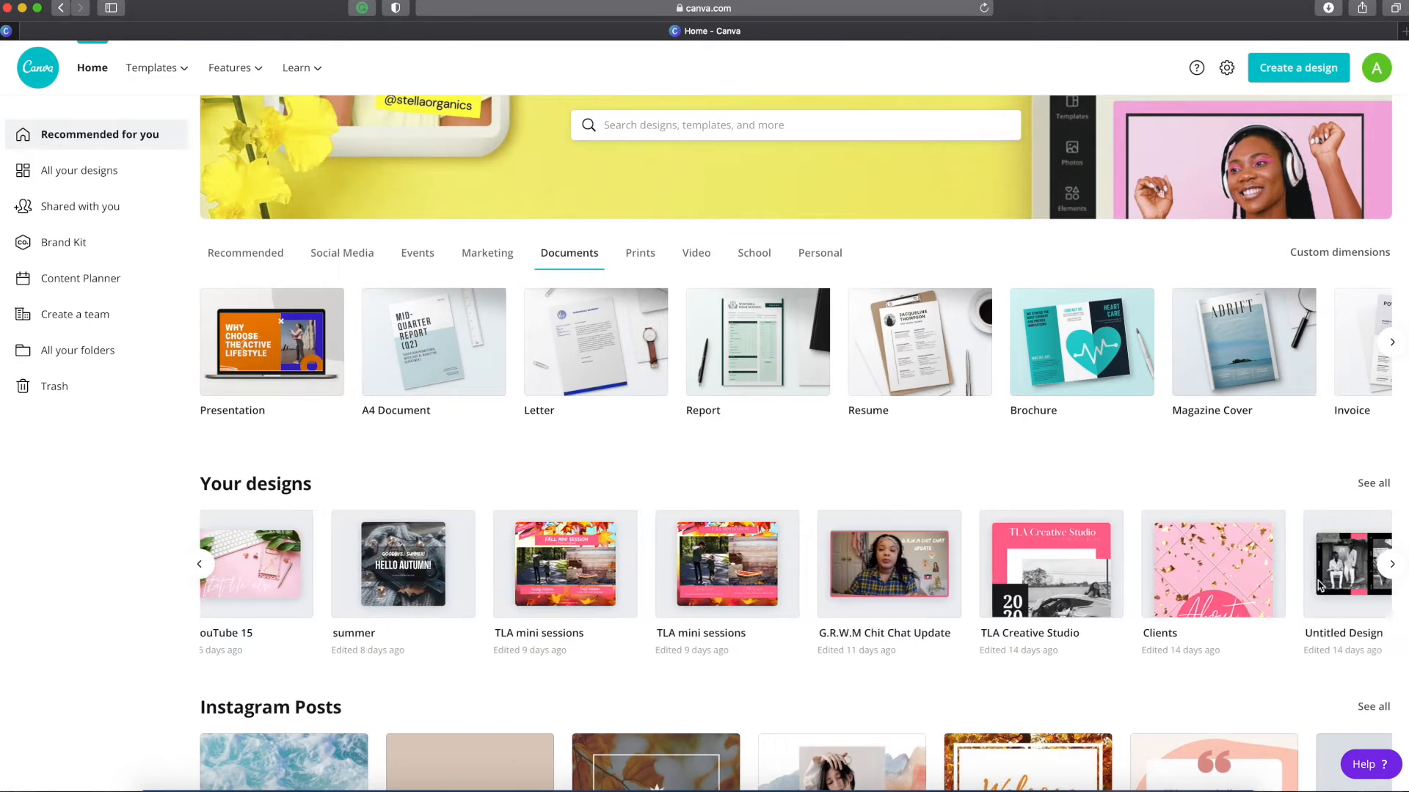
scroll(1319, 584, "left", 14)
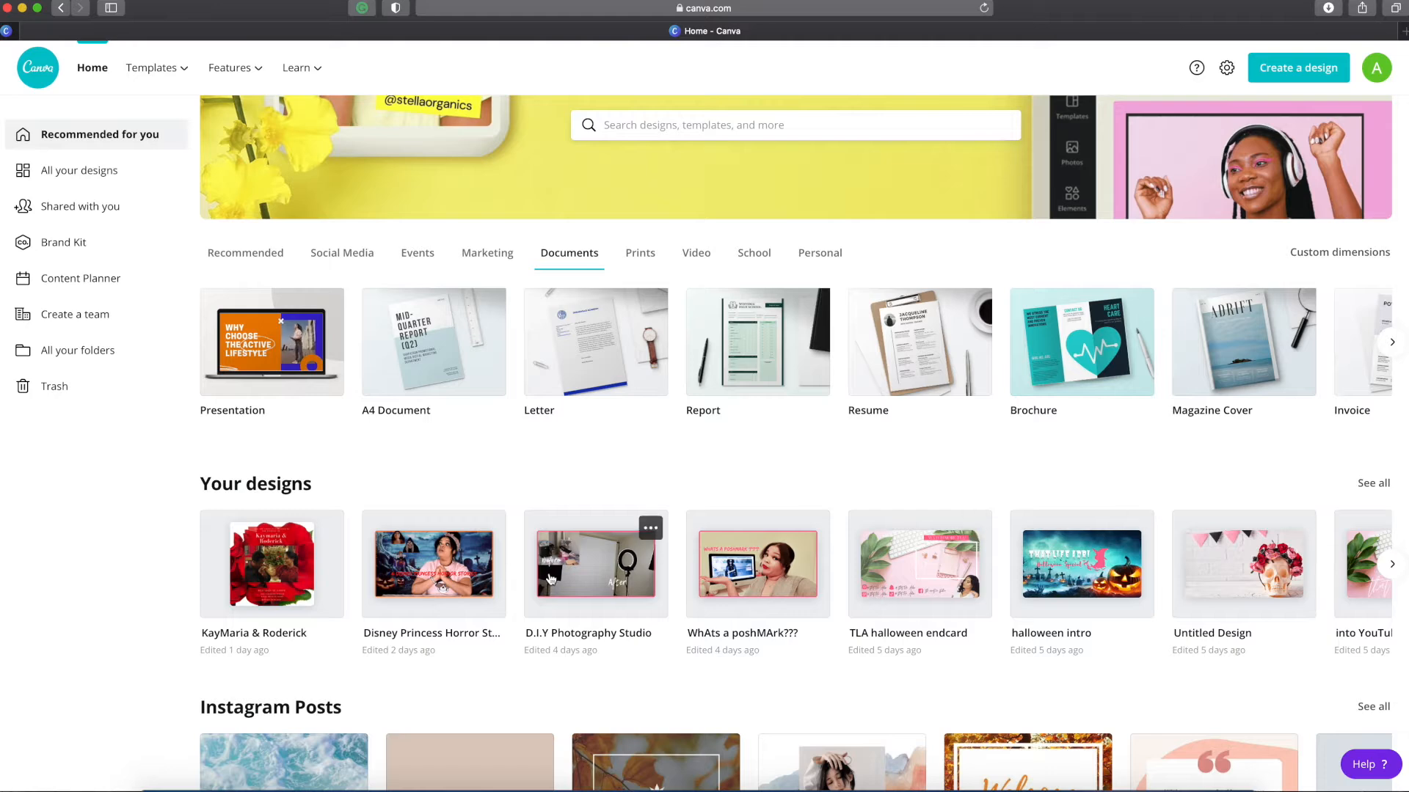
scroll(550, 578, "up", 1)
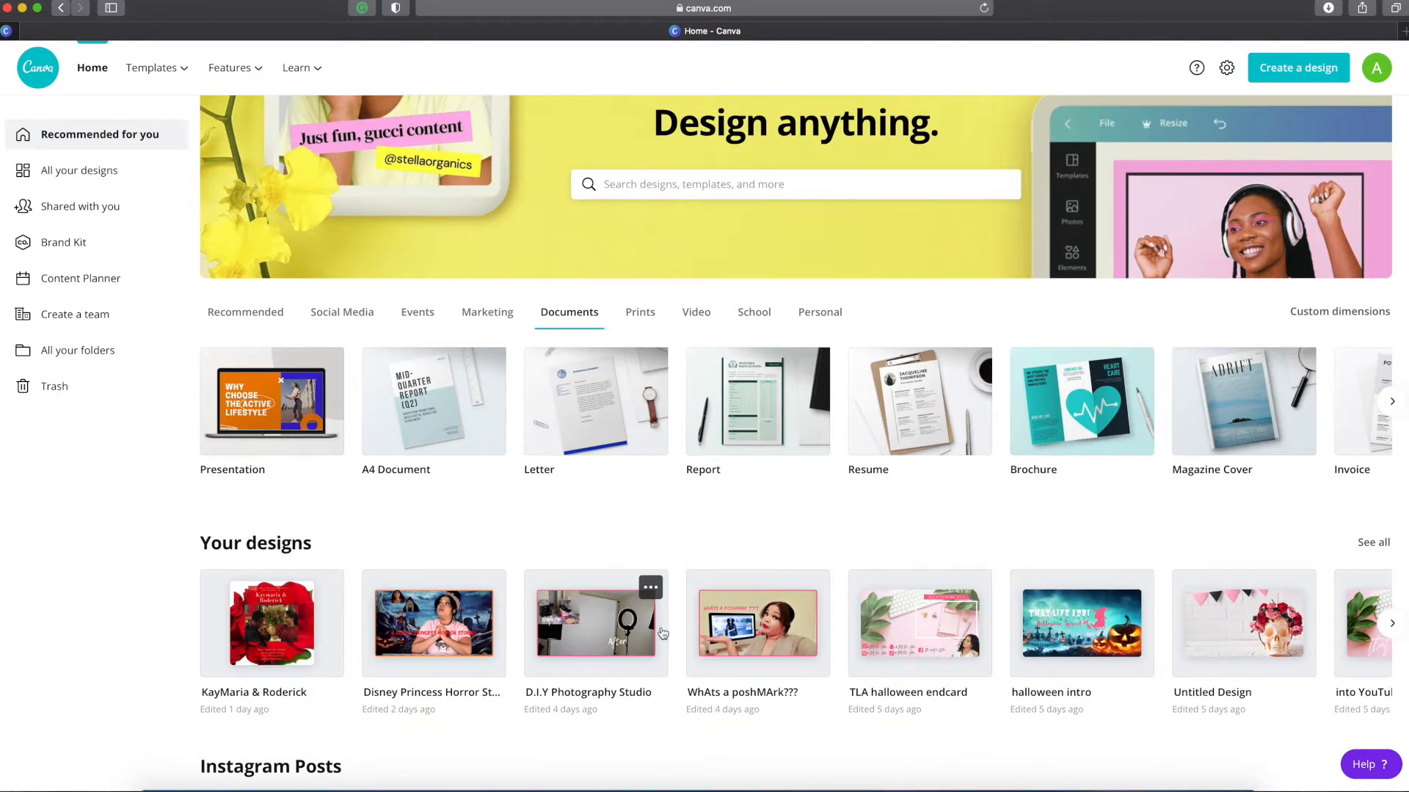
left_click(272, 321)
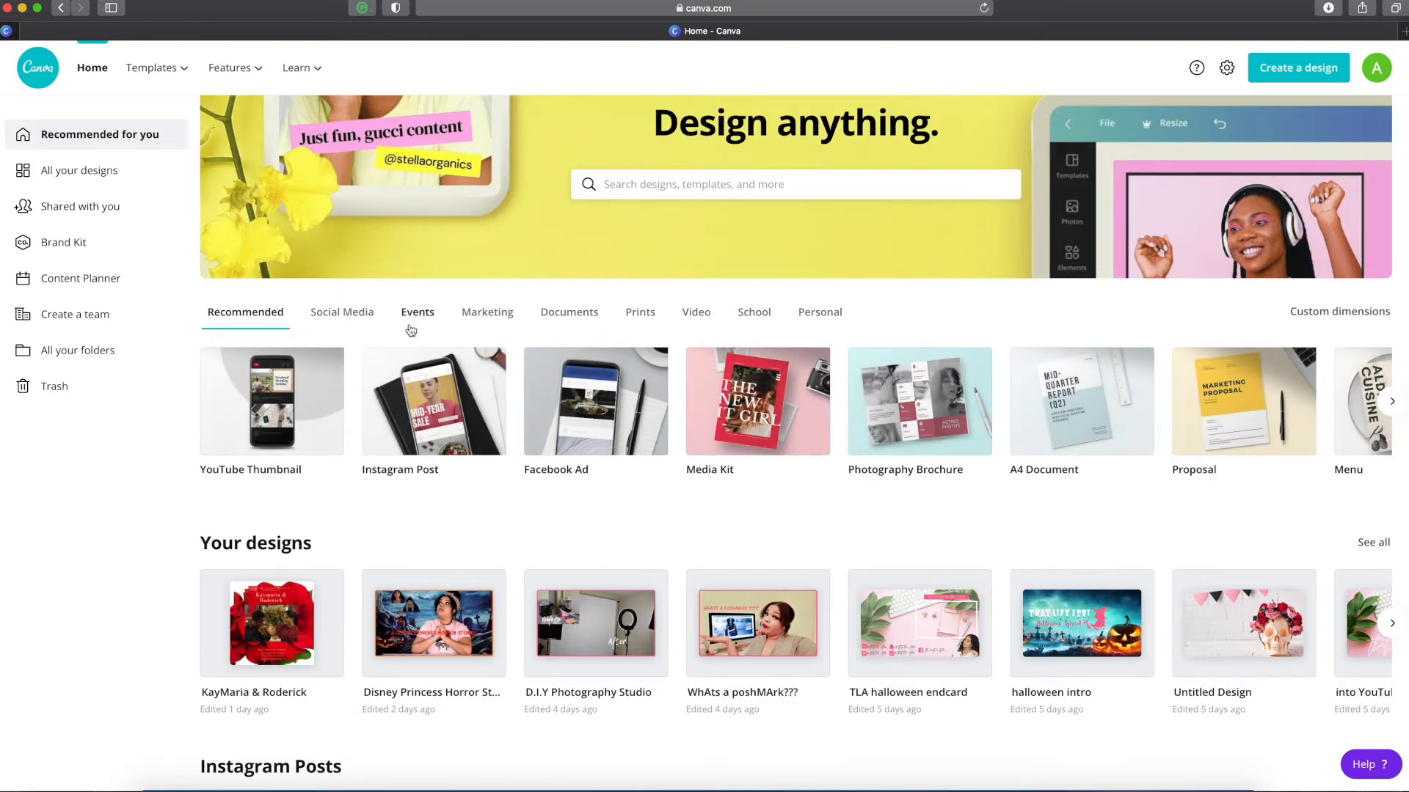
Search the designs and templates on the home page for "Logo"
scroll(666, 321, "up", 2)
left_click(666, 283)
type("Logo")
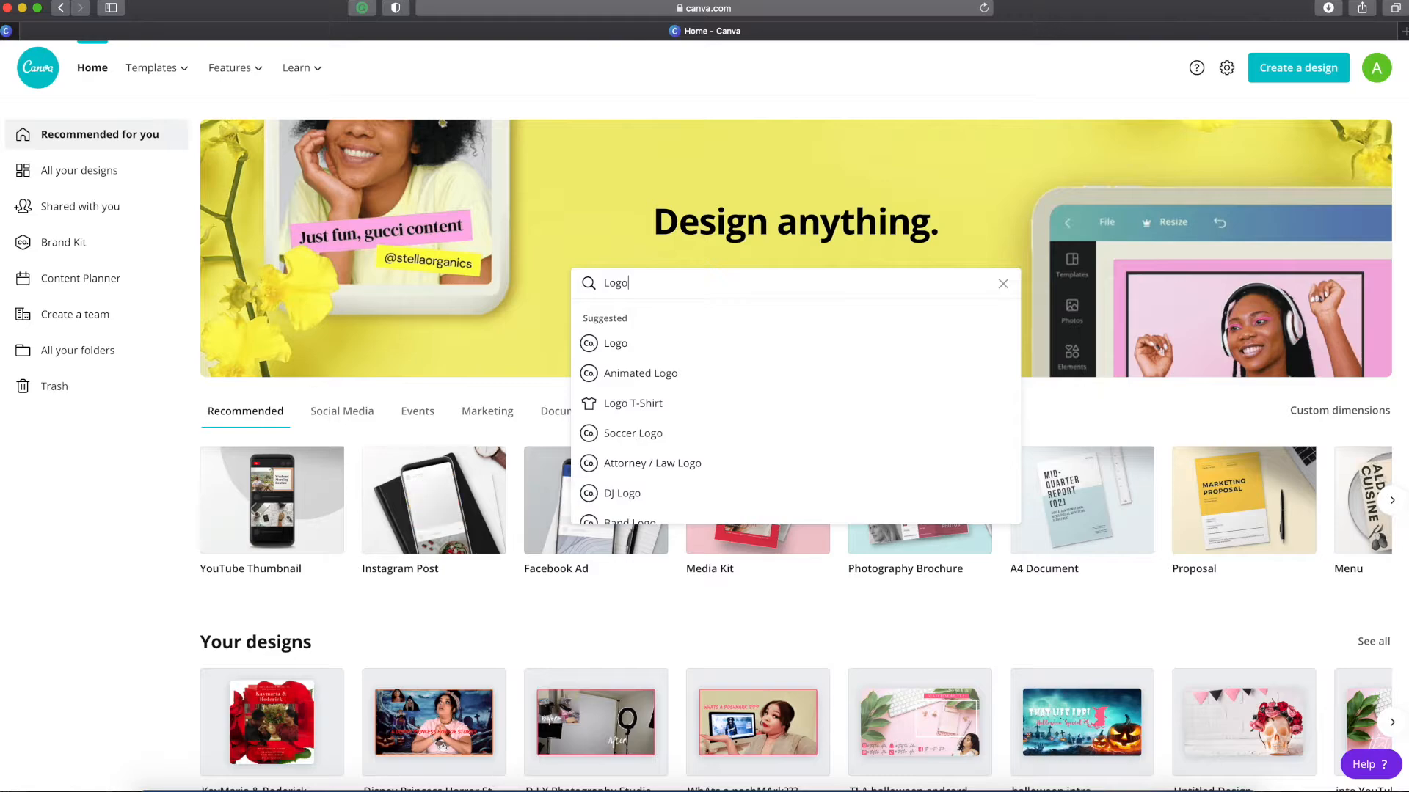
key("Return")
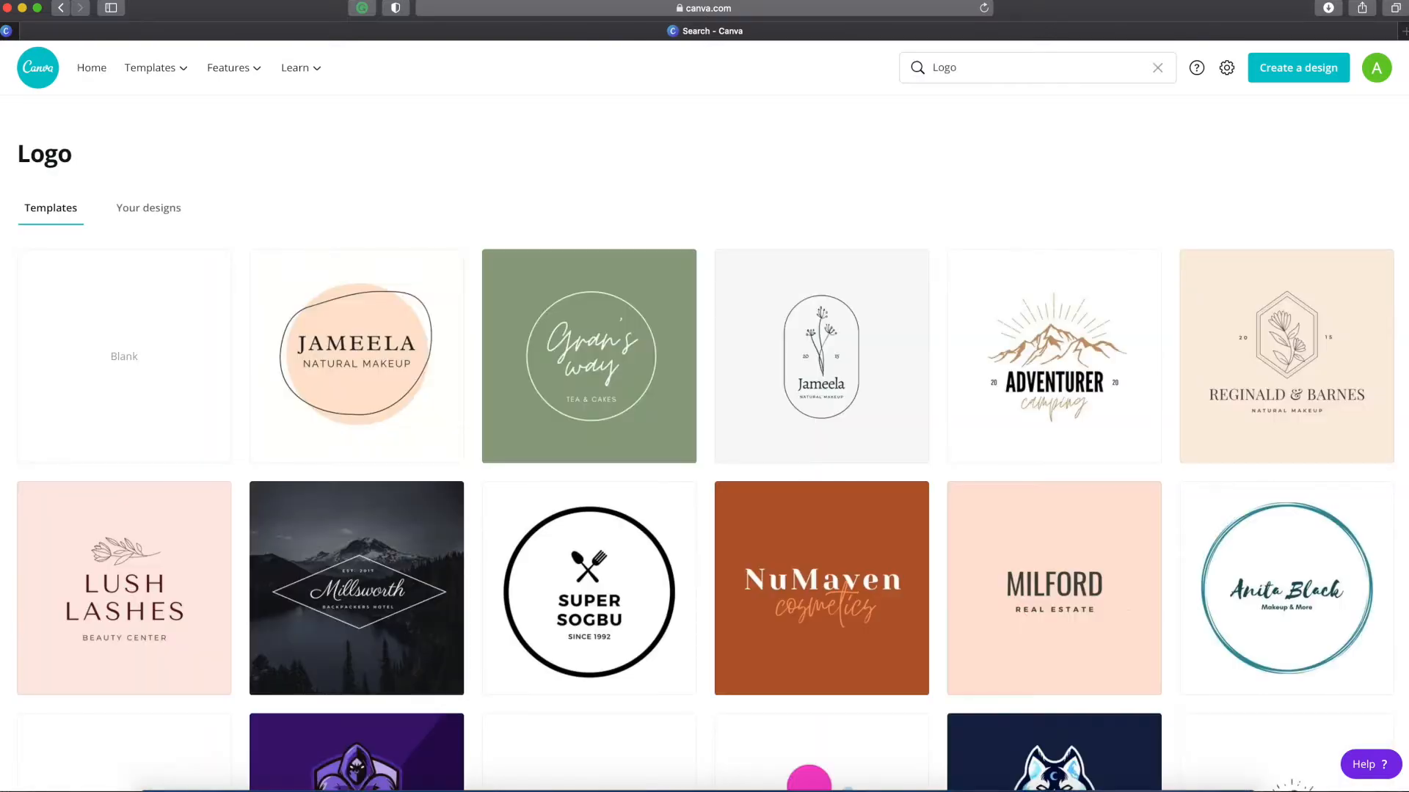
Look over the logo templates found and start a new logo design from the Blank option
scroll(476, 490, "down", 20)
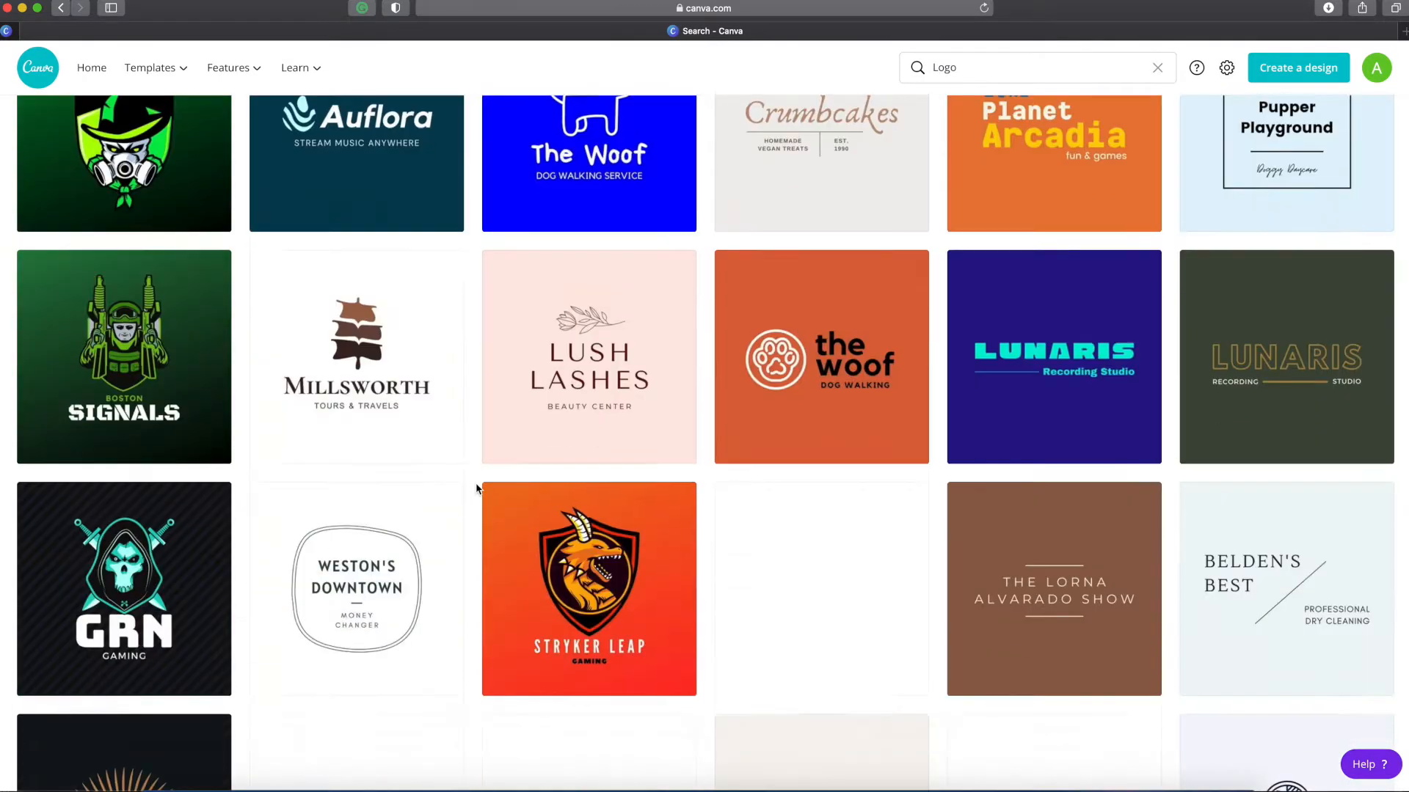
scroll(476, 489, "down", 15)
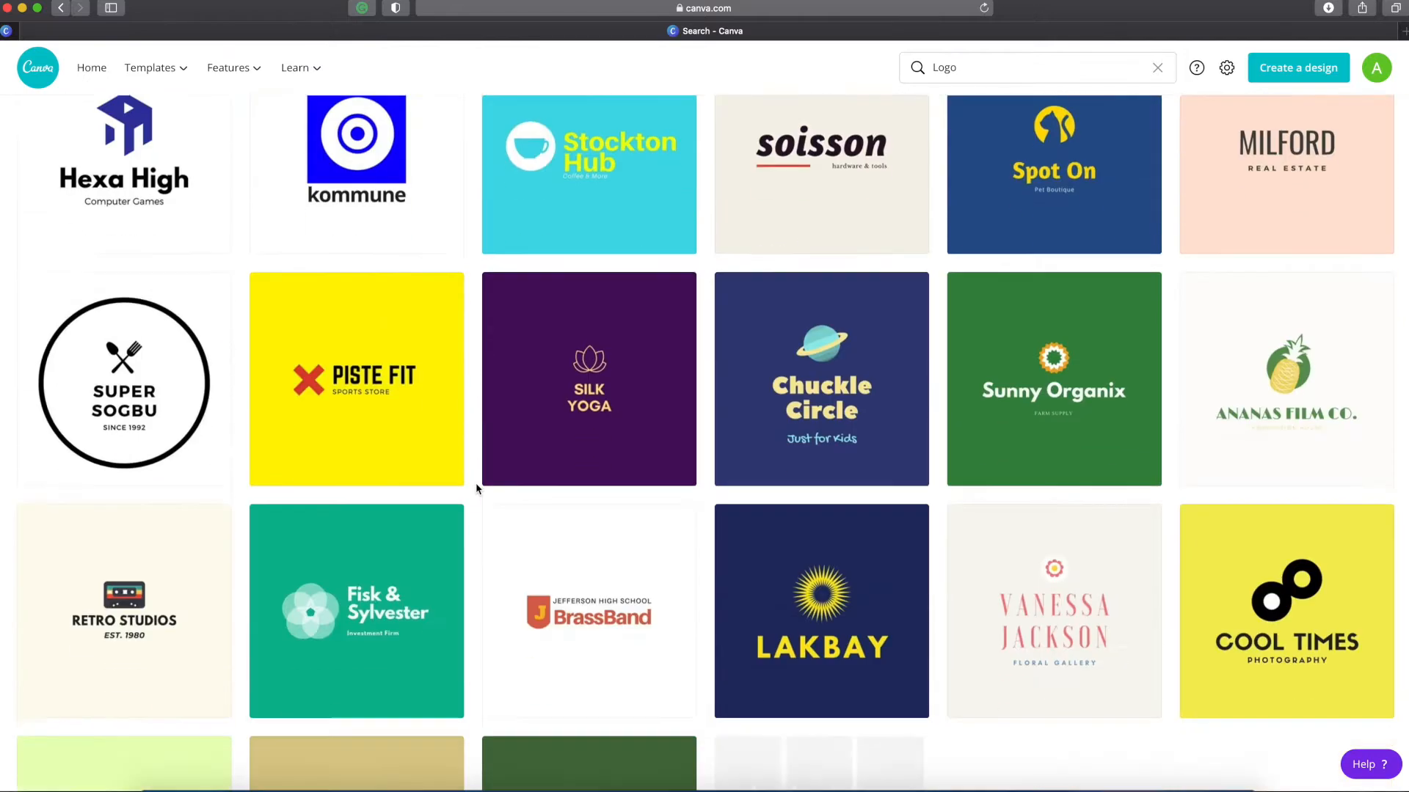
scroll(476, 489, "down", 2)
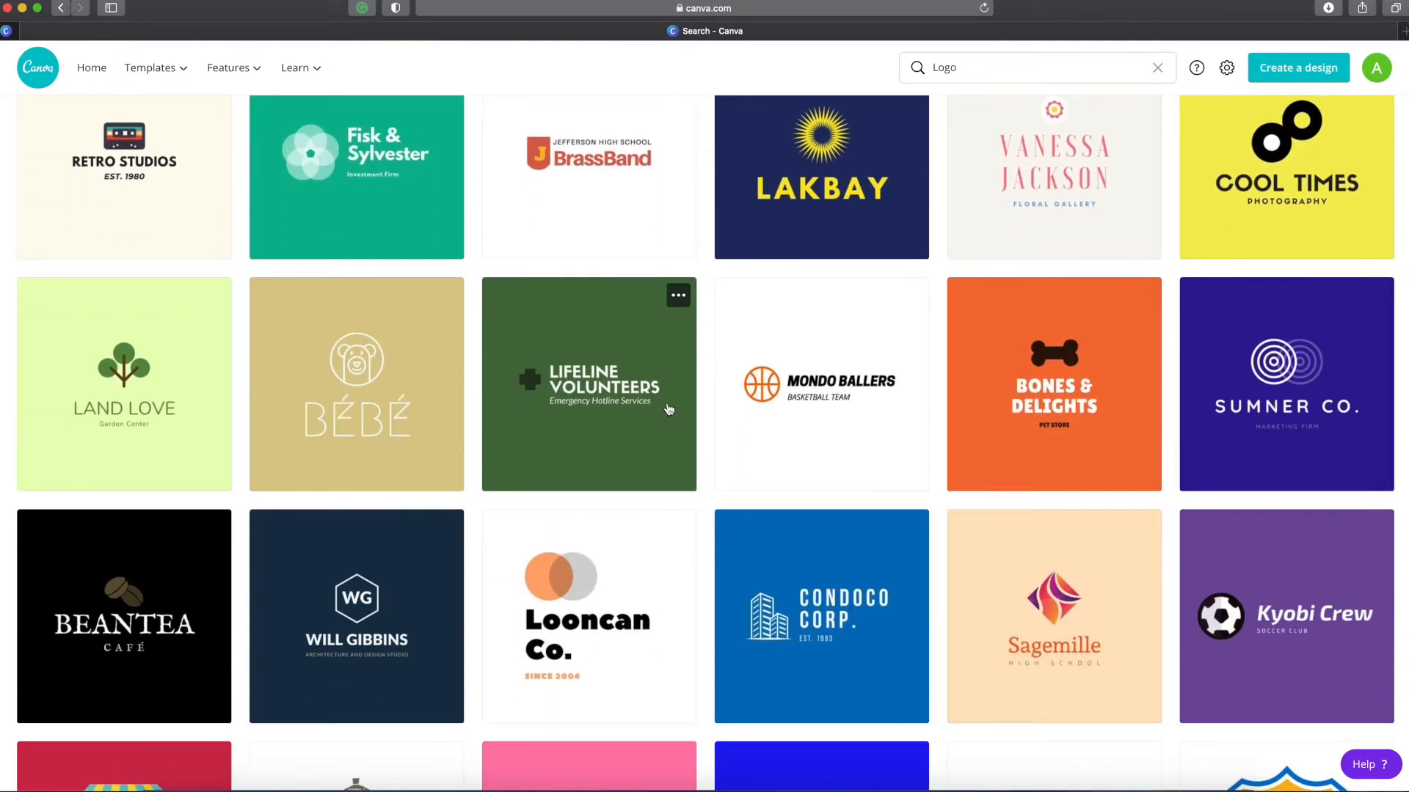
scroll(568, 432, "up", 20)
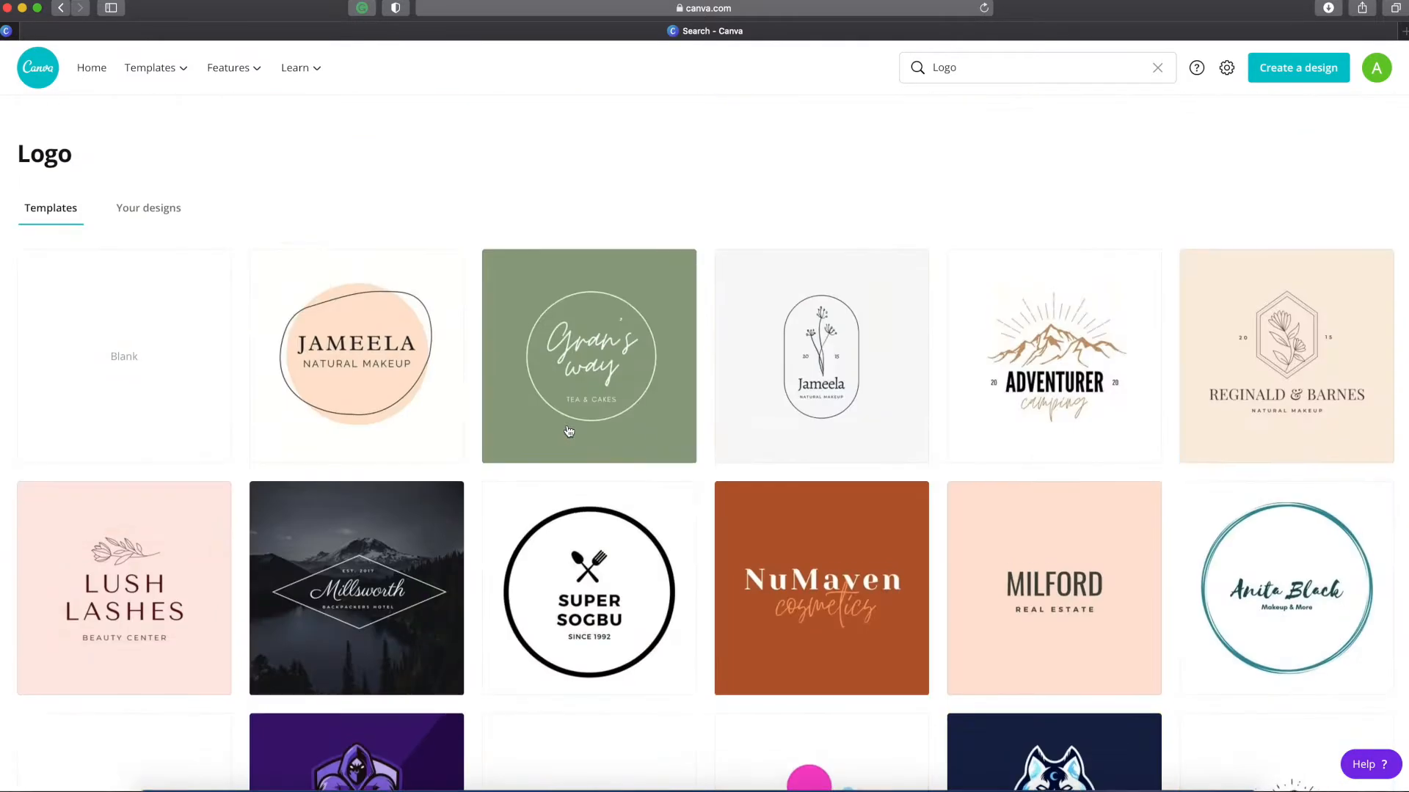
left_click(141, 353)
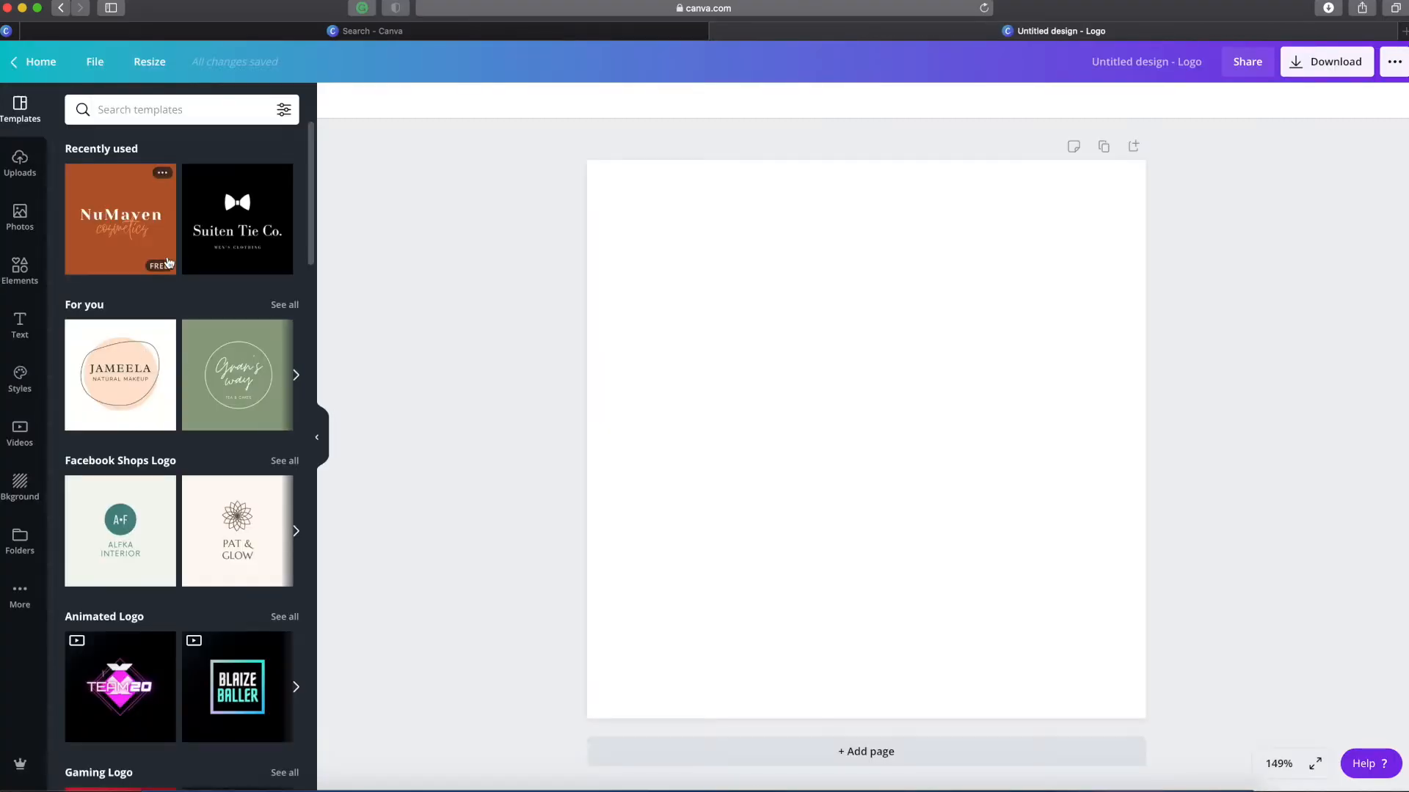
Examine the template collections for the logo, including the recommended ones and the Facebook Shops Logo row
scroll(220, 278, "down", 1)
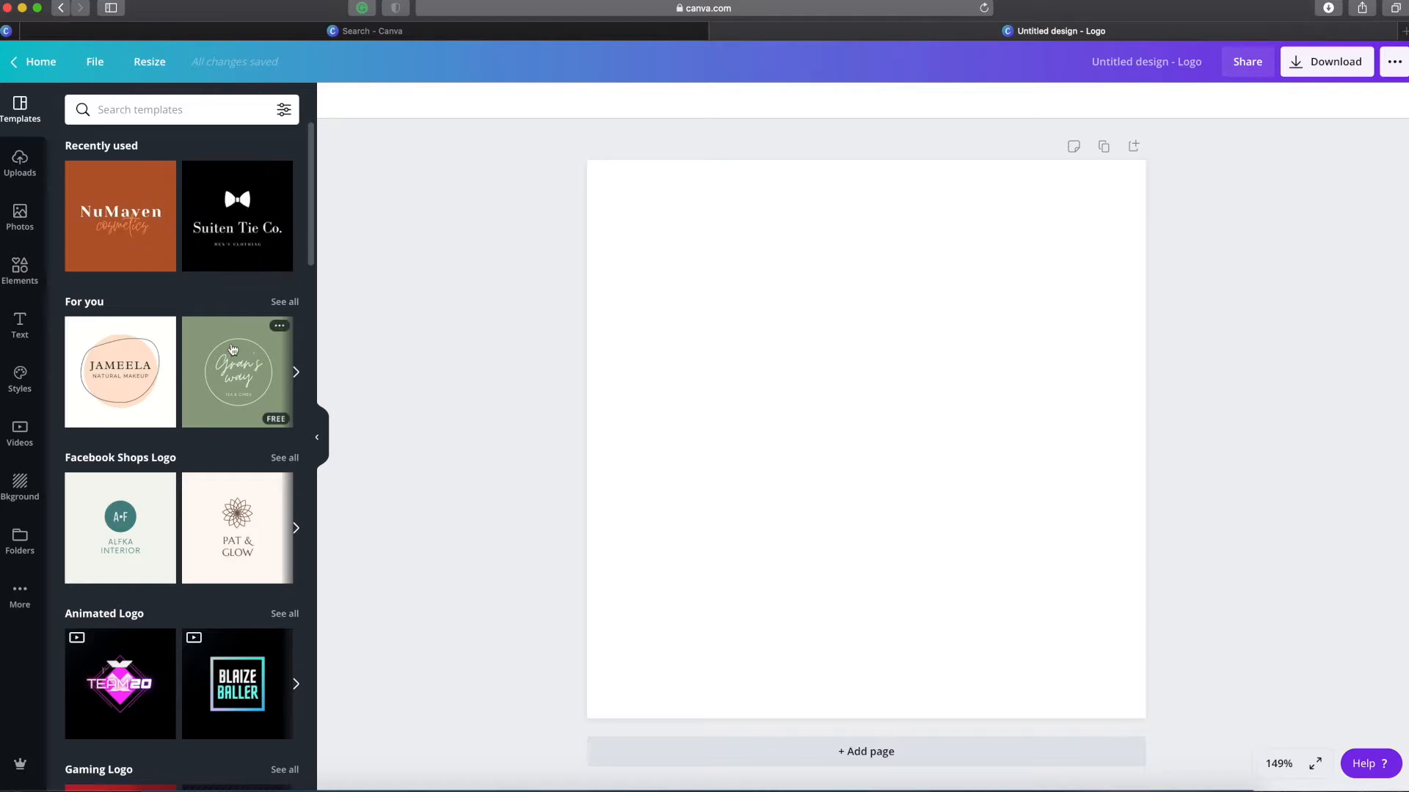
scroll(190, 369, "down", 3)
scroll(189, 369, "up", 2)
scroll(190, 371, "down", 2)
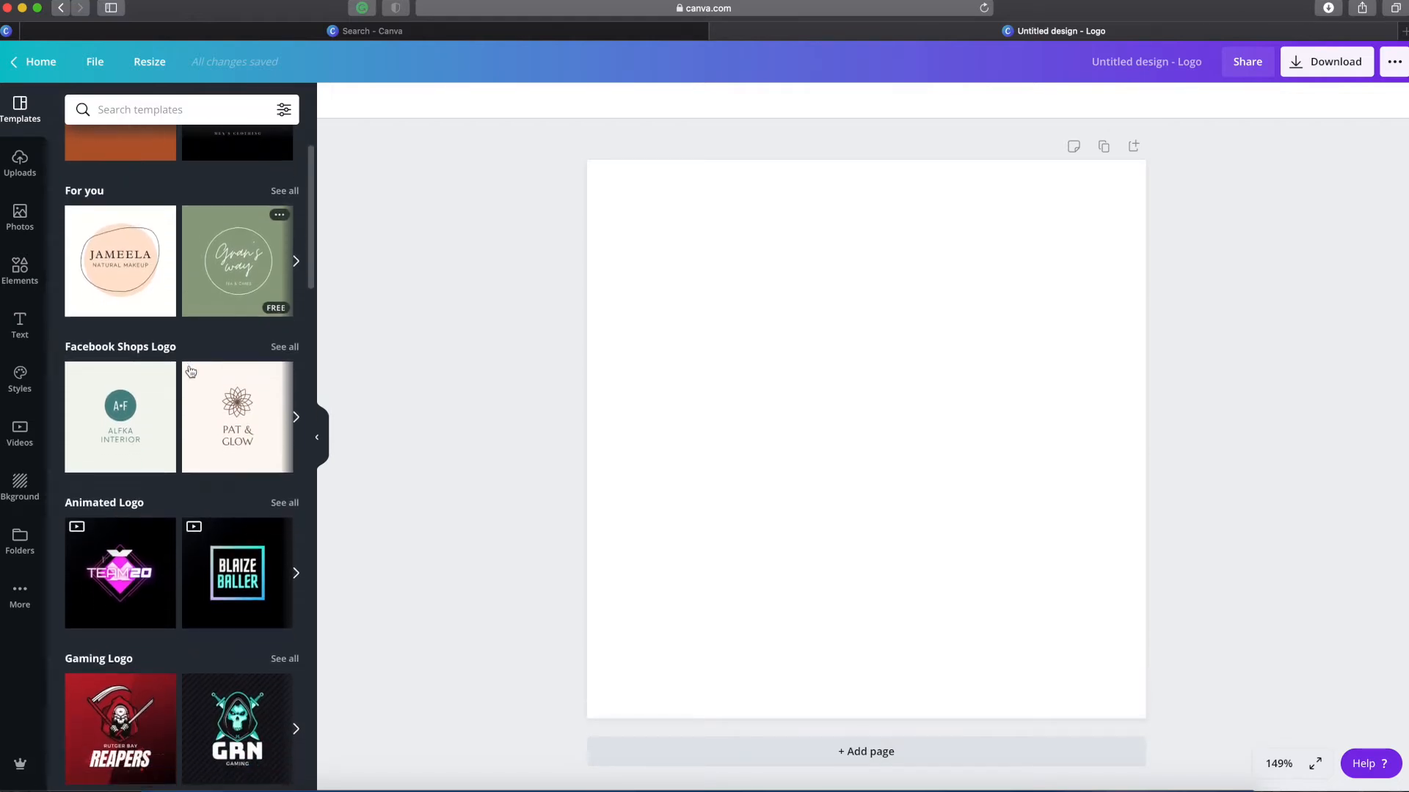
scroll(190, 371, "down", 3)
scroll(157, 363, "right", 1)
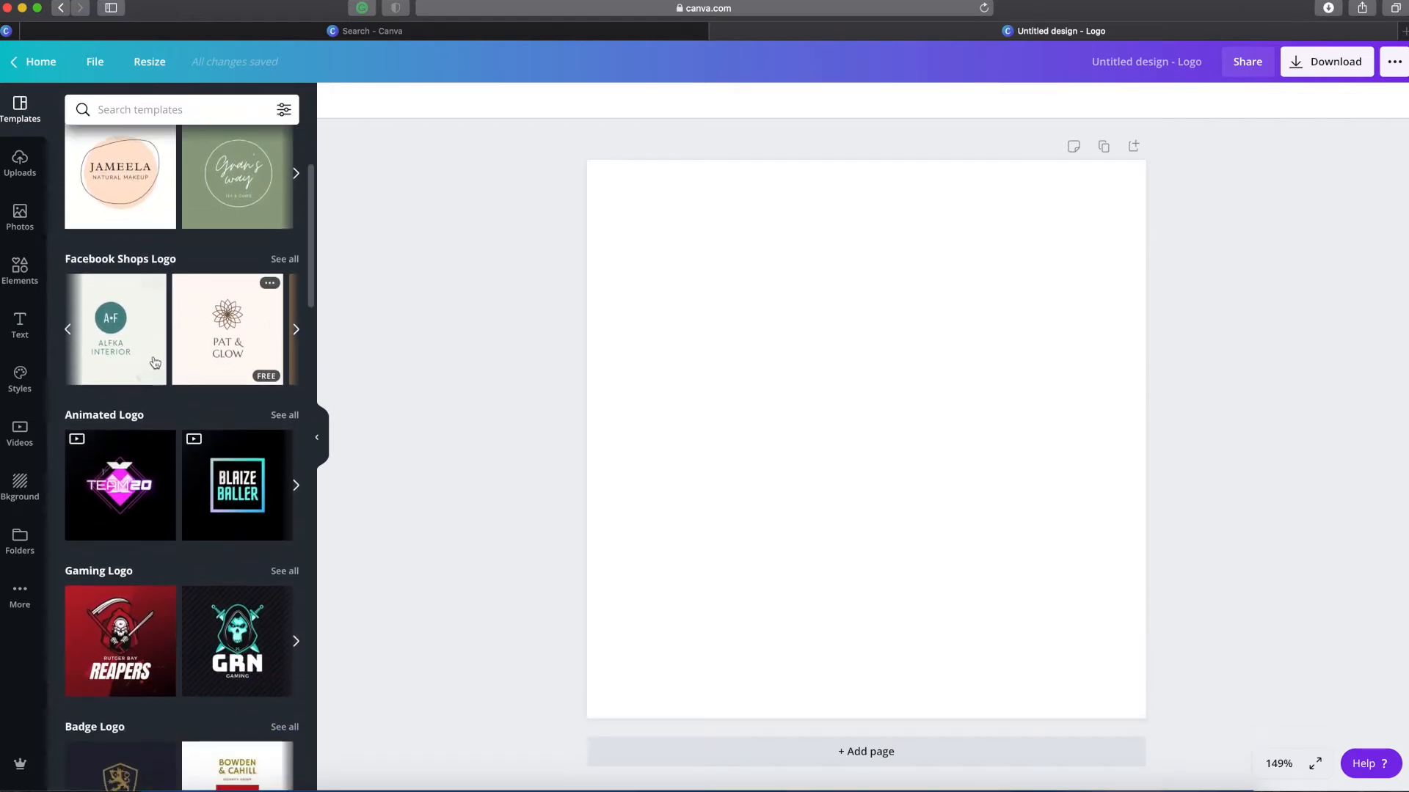
scroll(155, 362, "down", 4)
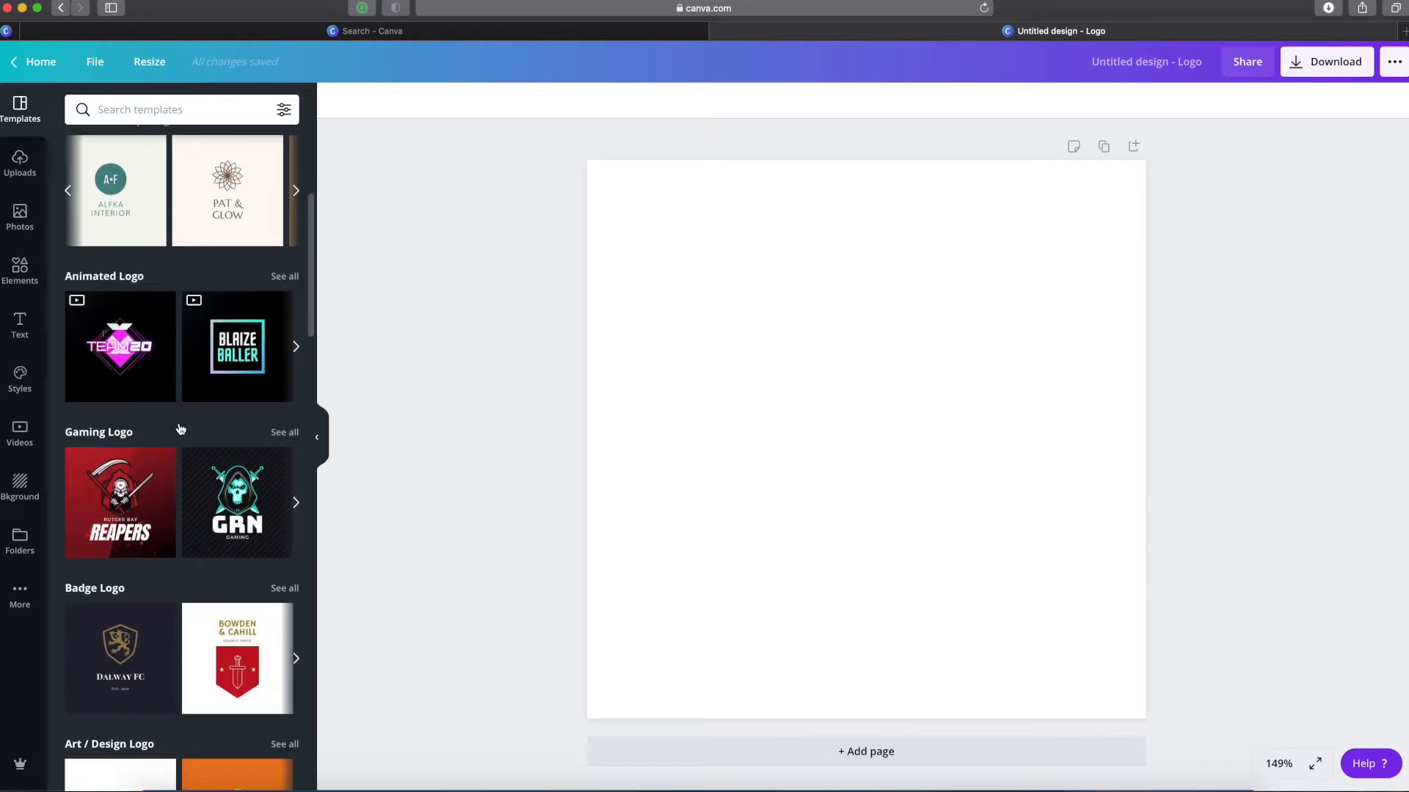
scroll(180, 429, "down", 2)
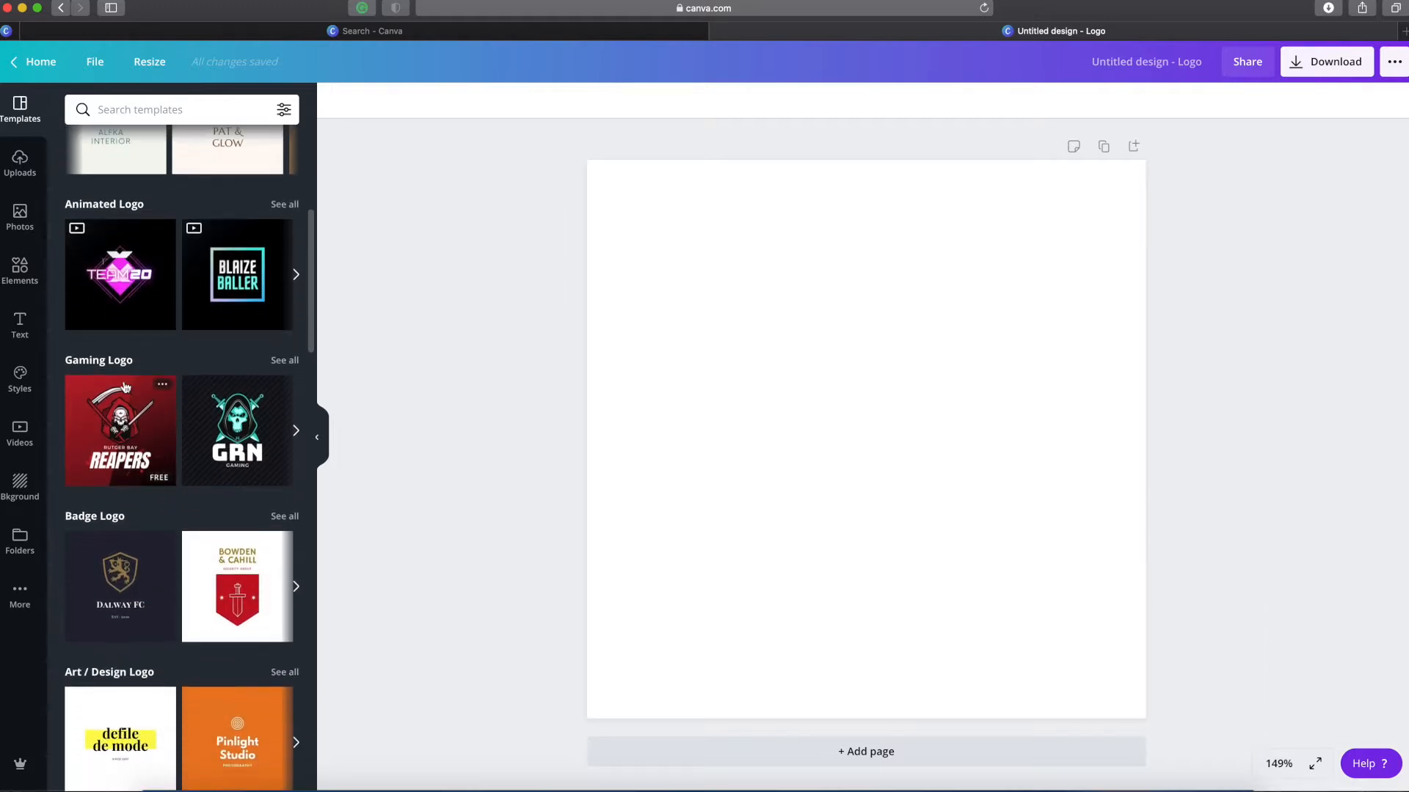
Look through the Animated Logo templates and the remaining logo categories down to Beauty Logo
left_click(296, 275)
left_click(297, 276)
left_click(296, 276)
left_click(296, 276)
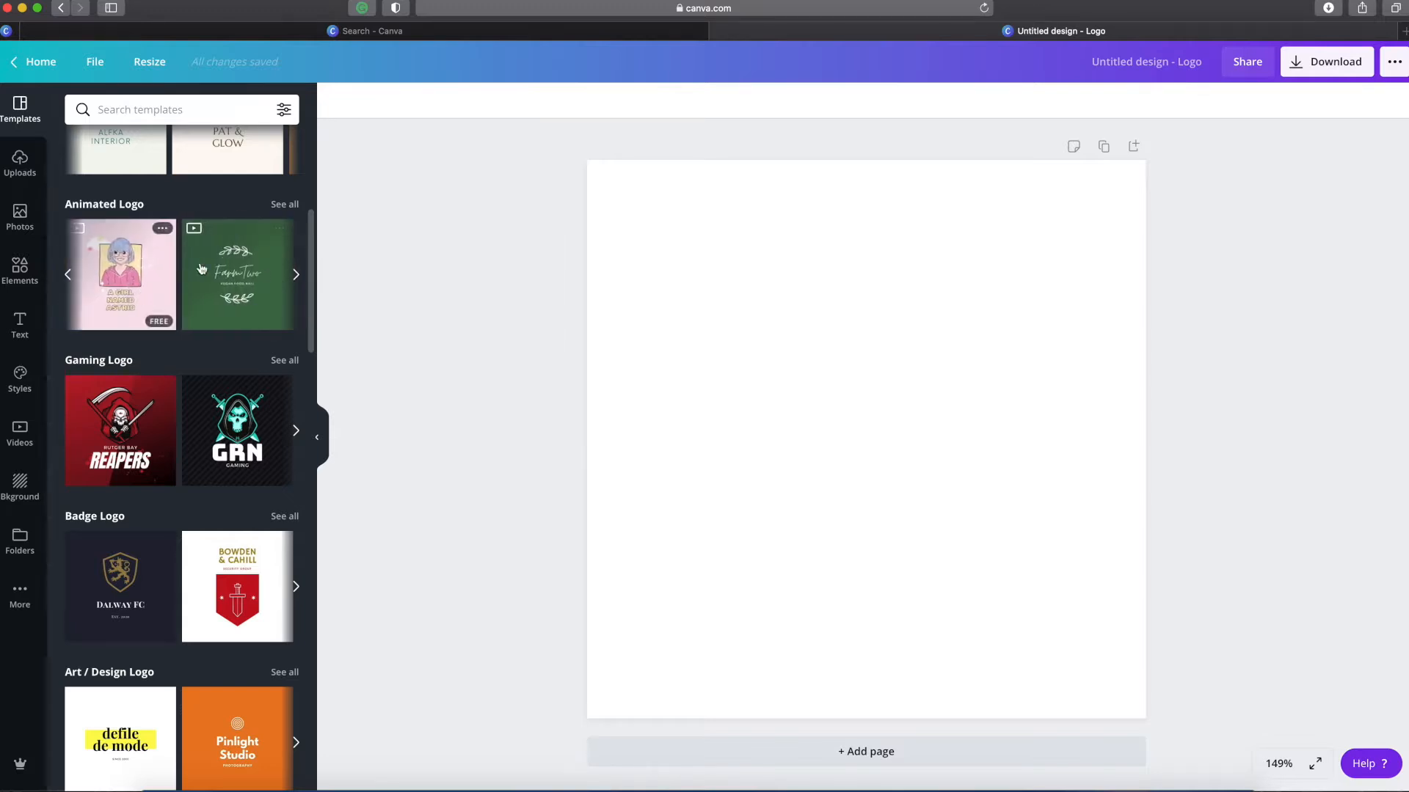
scroll(145, 369, "down", 3)
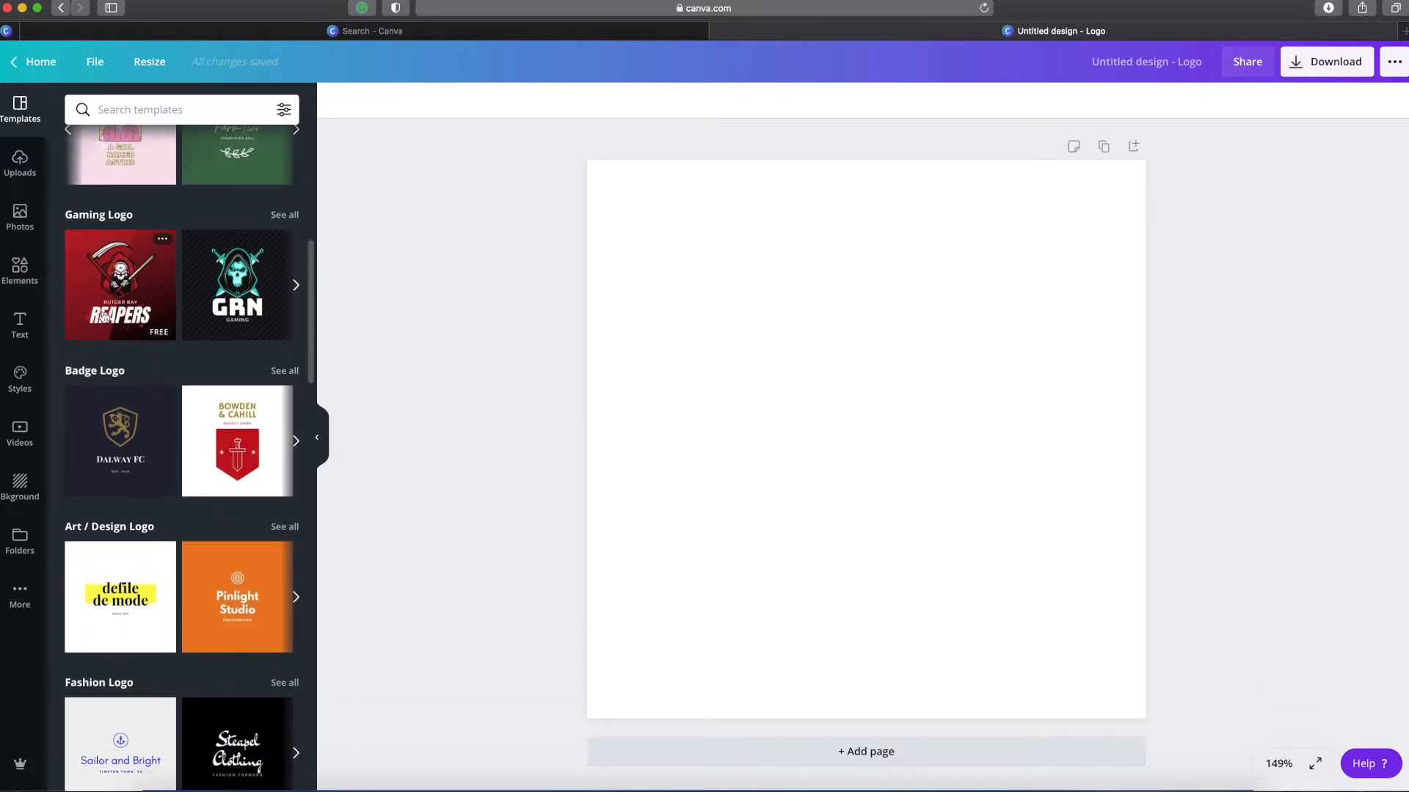
scroll(145, 369, "down", 10)
scroll(103, 349, "down", 18)
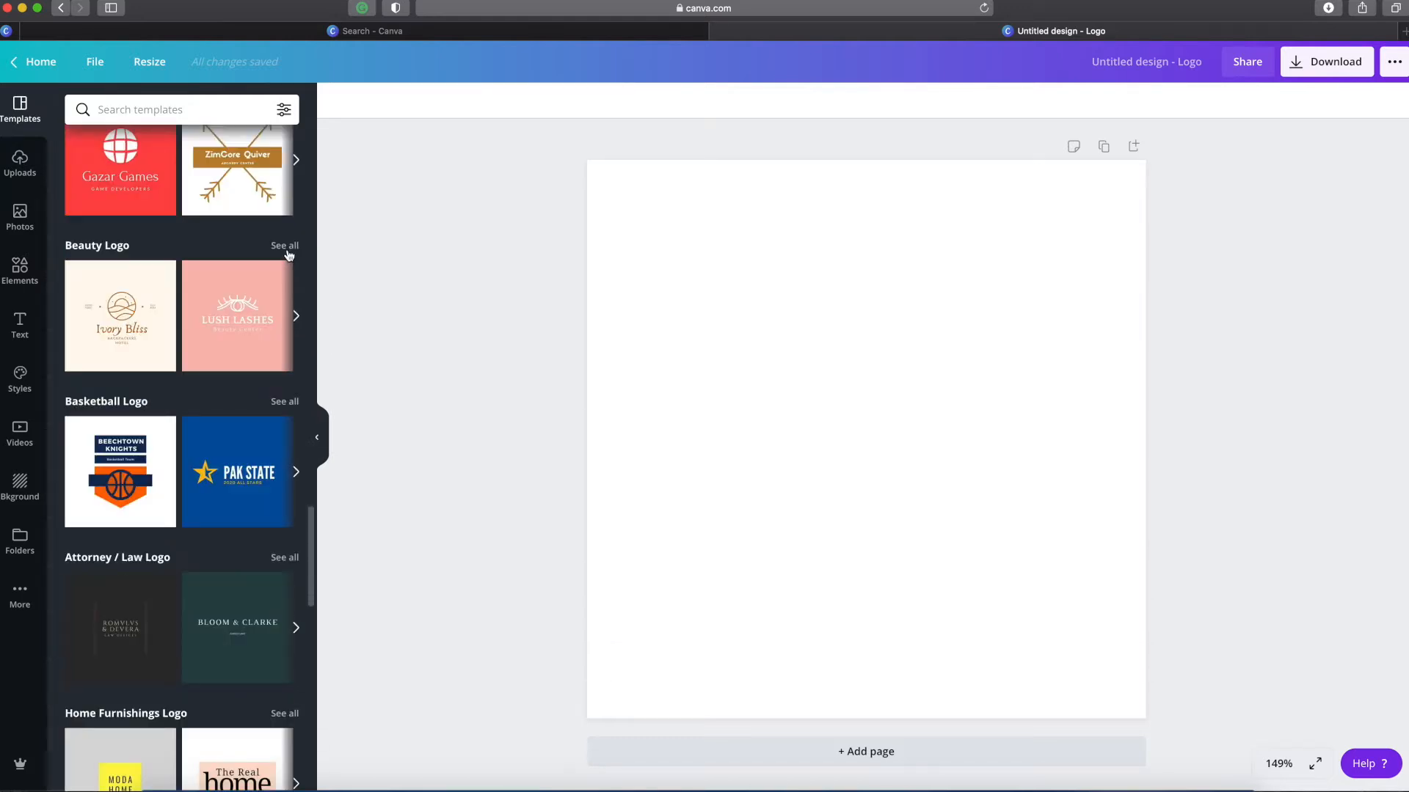
Browse all the Beauty Logo templates and apply the Beaute Force eye logo to the blank page
left_click(286, 246)
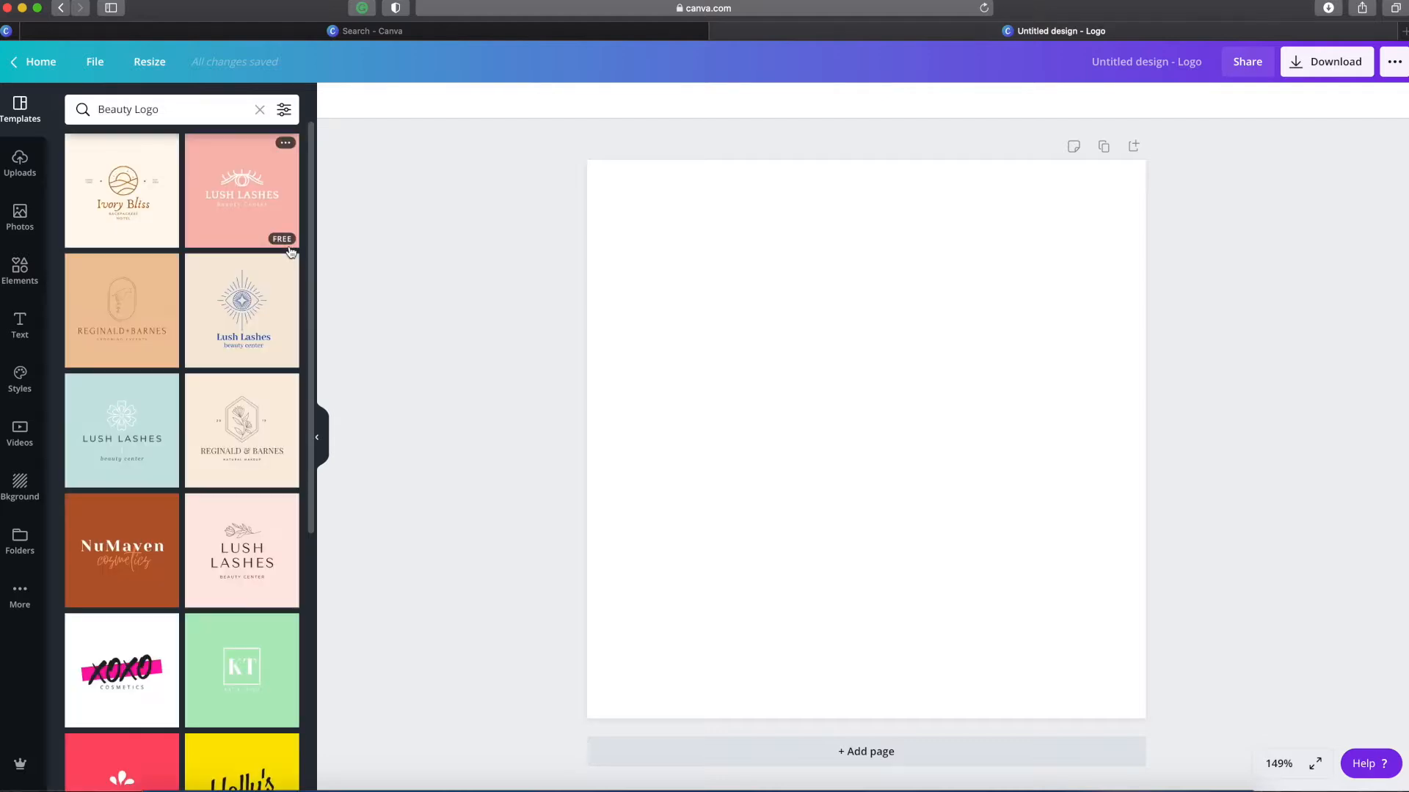
scroll(196, 318, "down", 7)
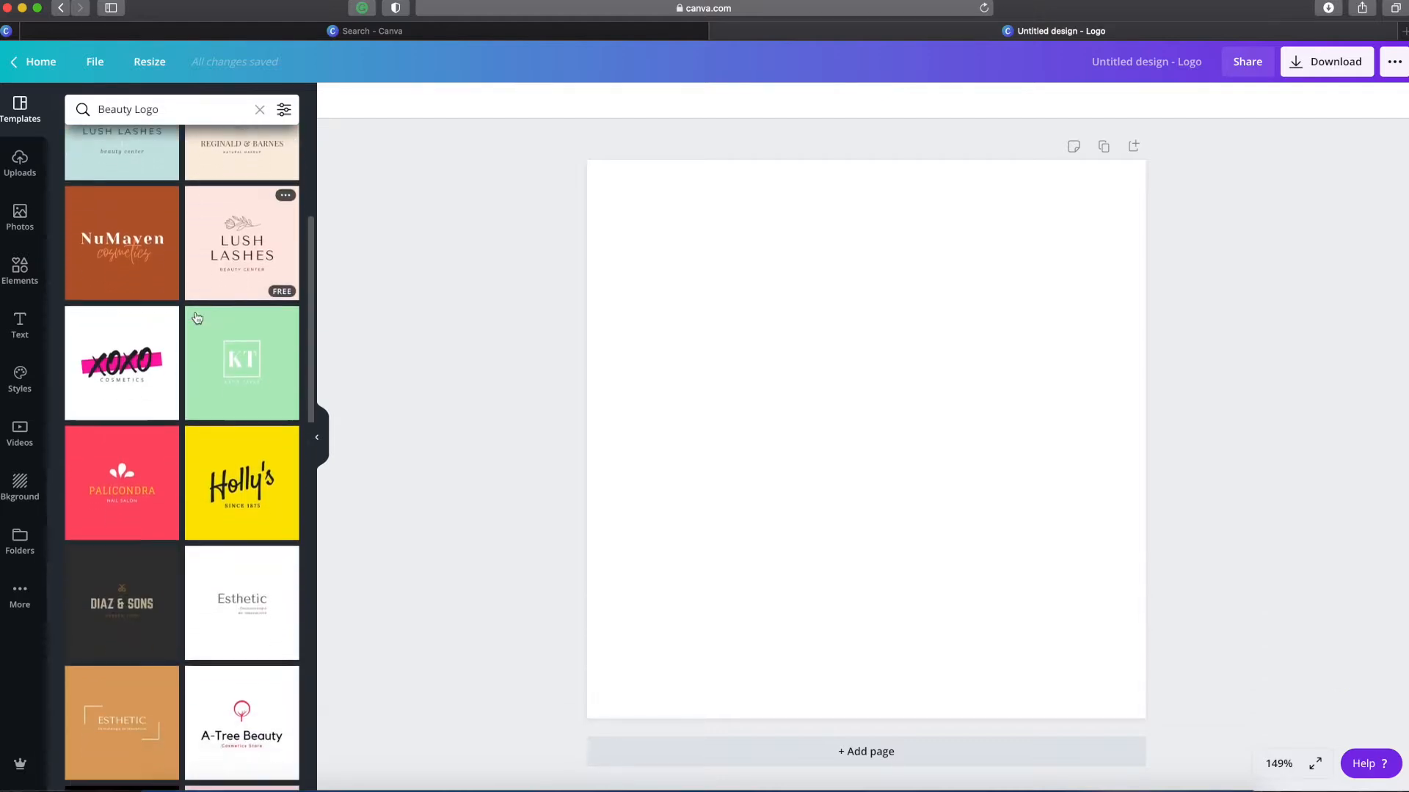
scroll(196, 318, "down", 6)
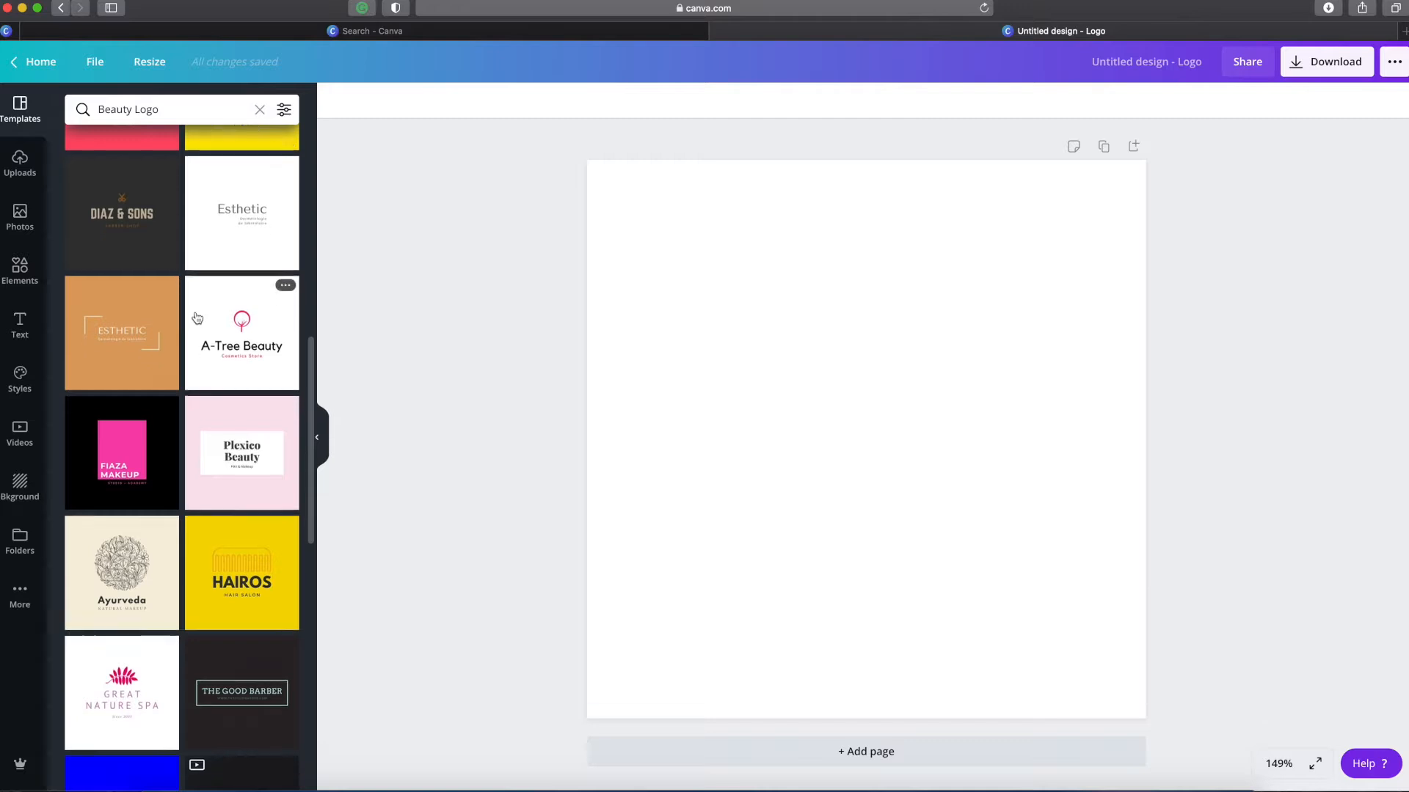
scroll(197, 317, "down", 8)
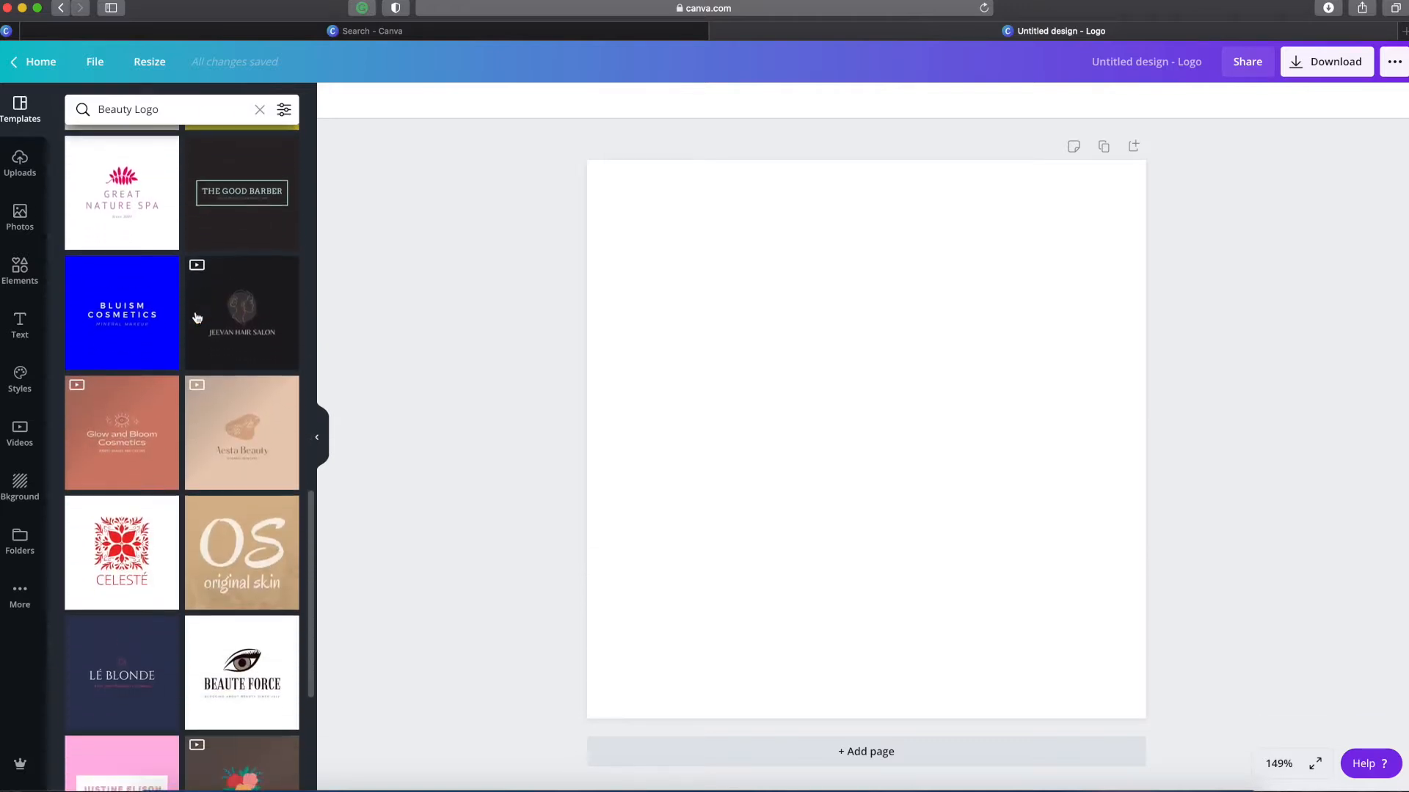
scroll(197, 317, "down", 1)
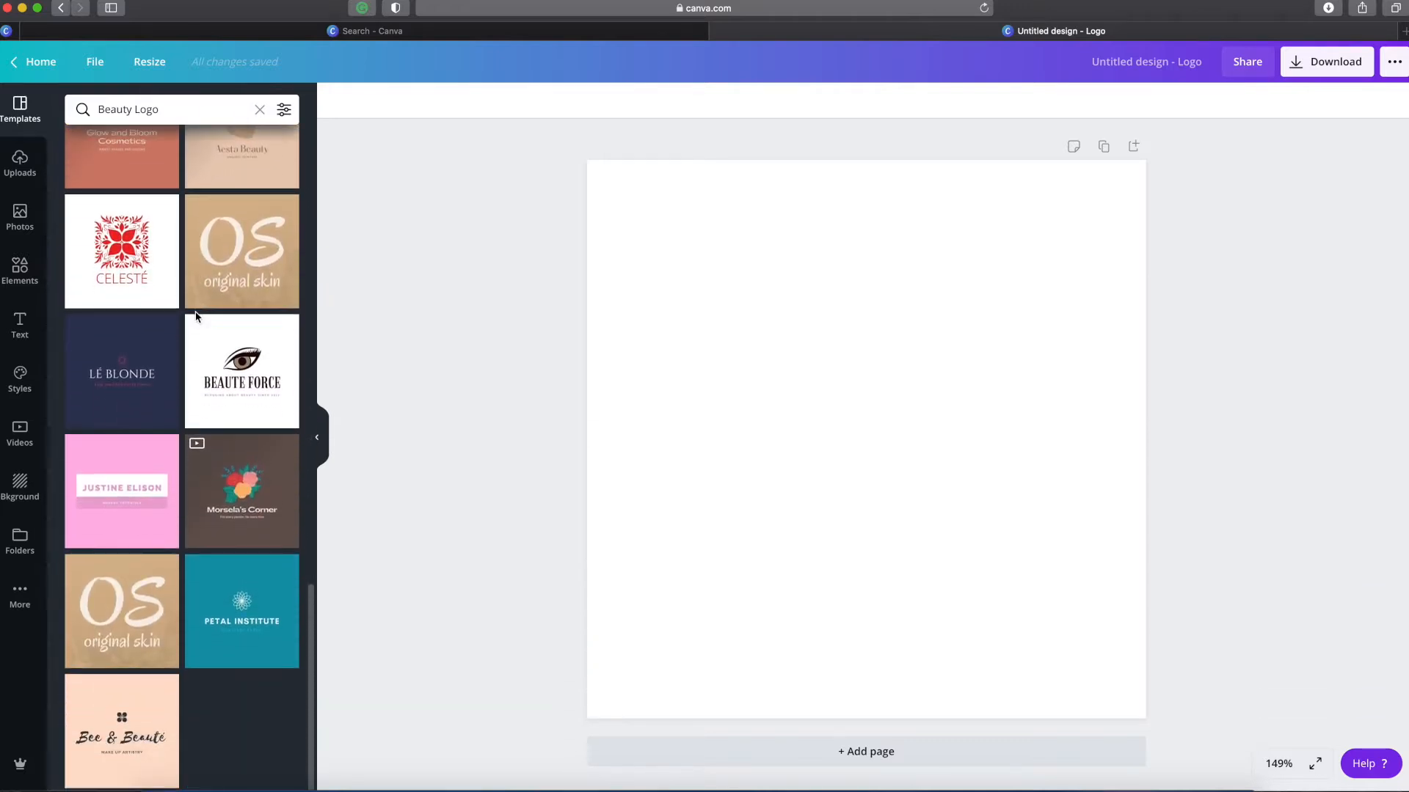
left_click(249, 367)
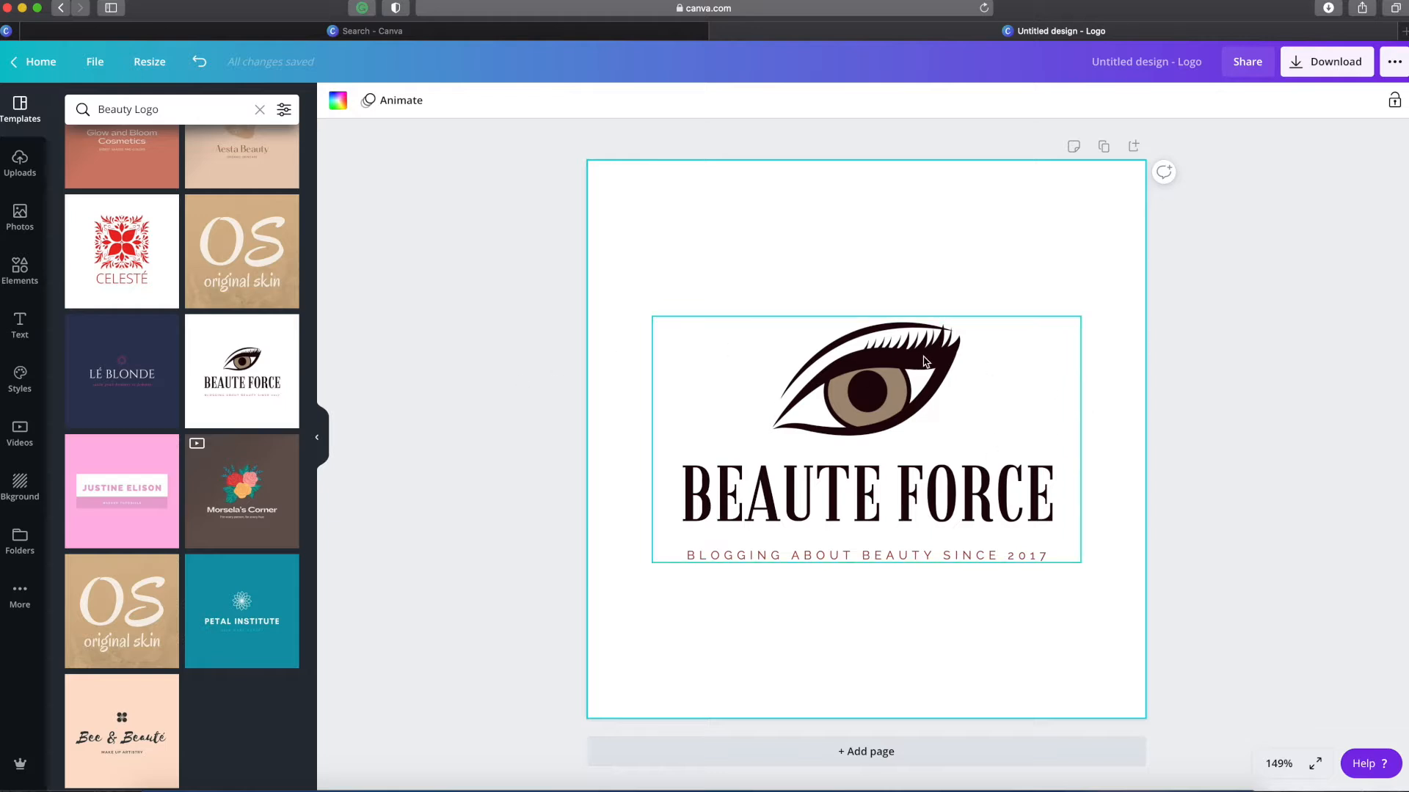
Move the grouped Beaute Force logo slightly higher on the page and ungroup its elements
left_click(941, 407)
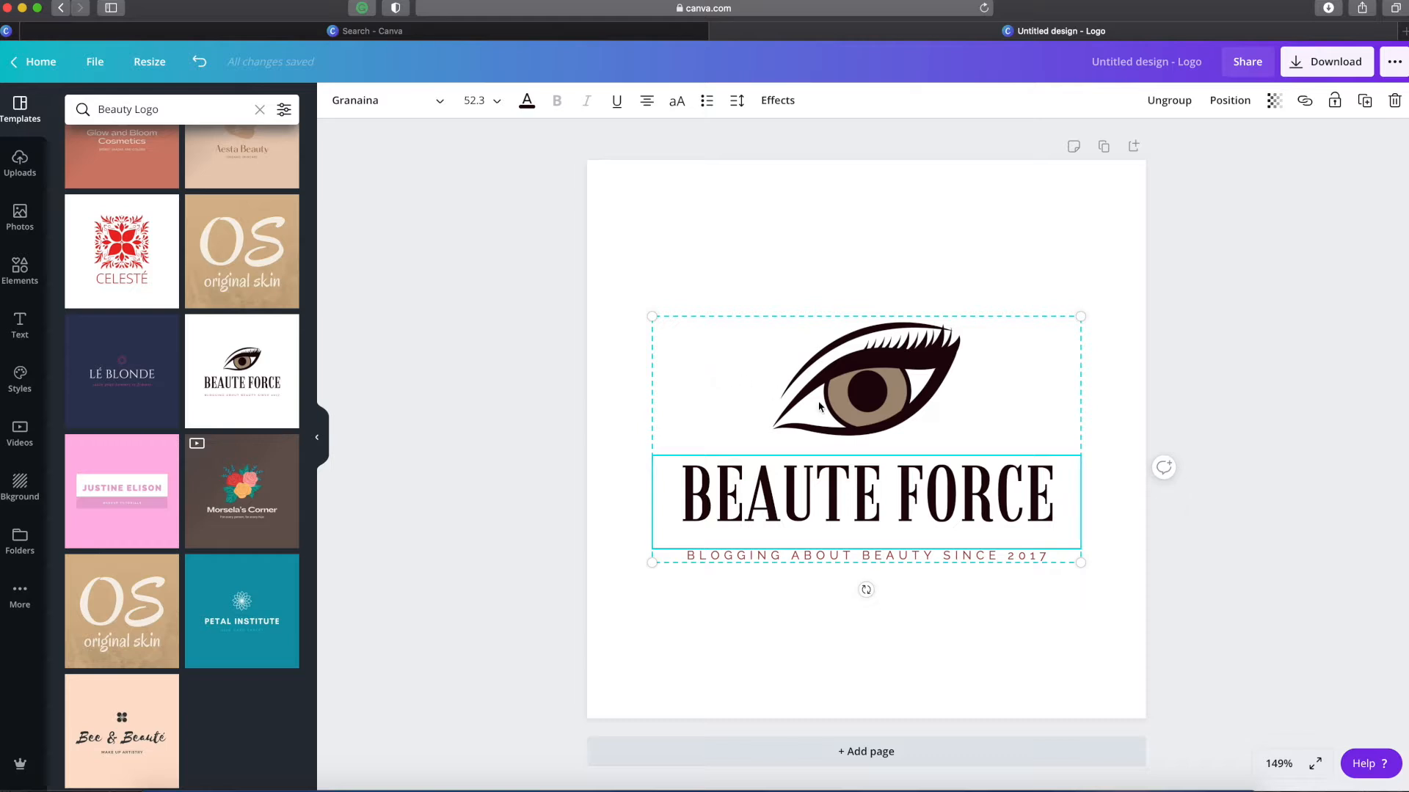
left_click(858, 257)
mouse_move(881, 440)
left_mouse_down()
mouse_move(918, 500)
mouse_move(884, 494)
mouse_move(869, 433)
mouse_move(887, 439)
left_mouse_up()
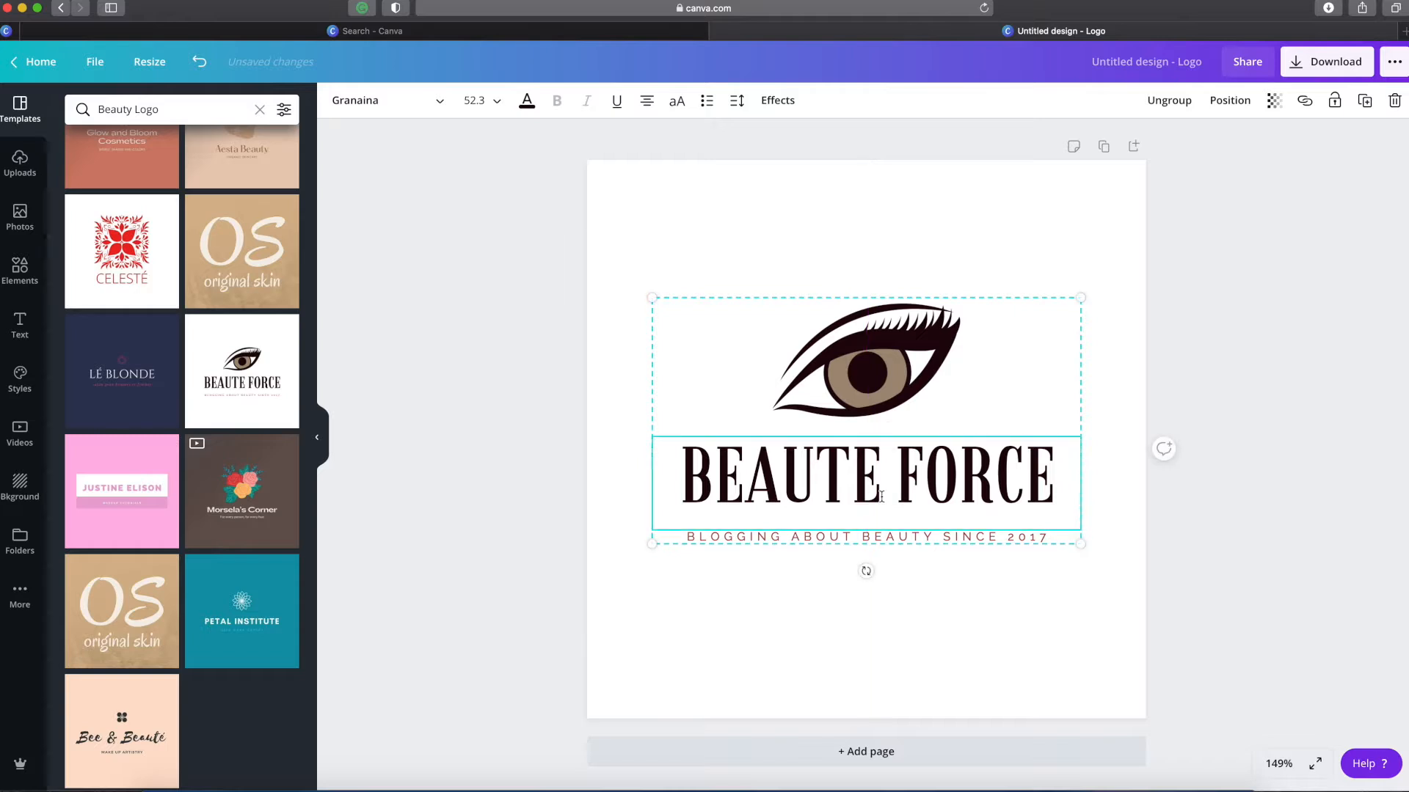
left_click(987, 403)
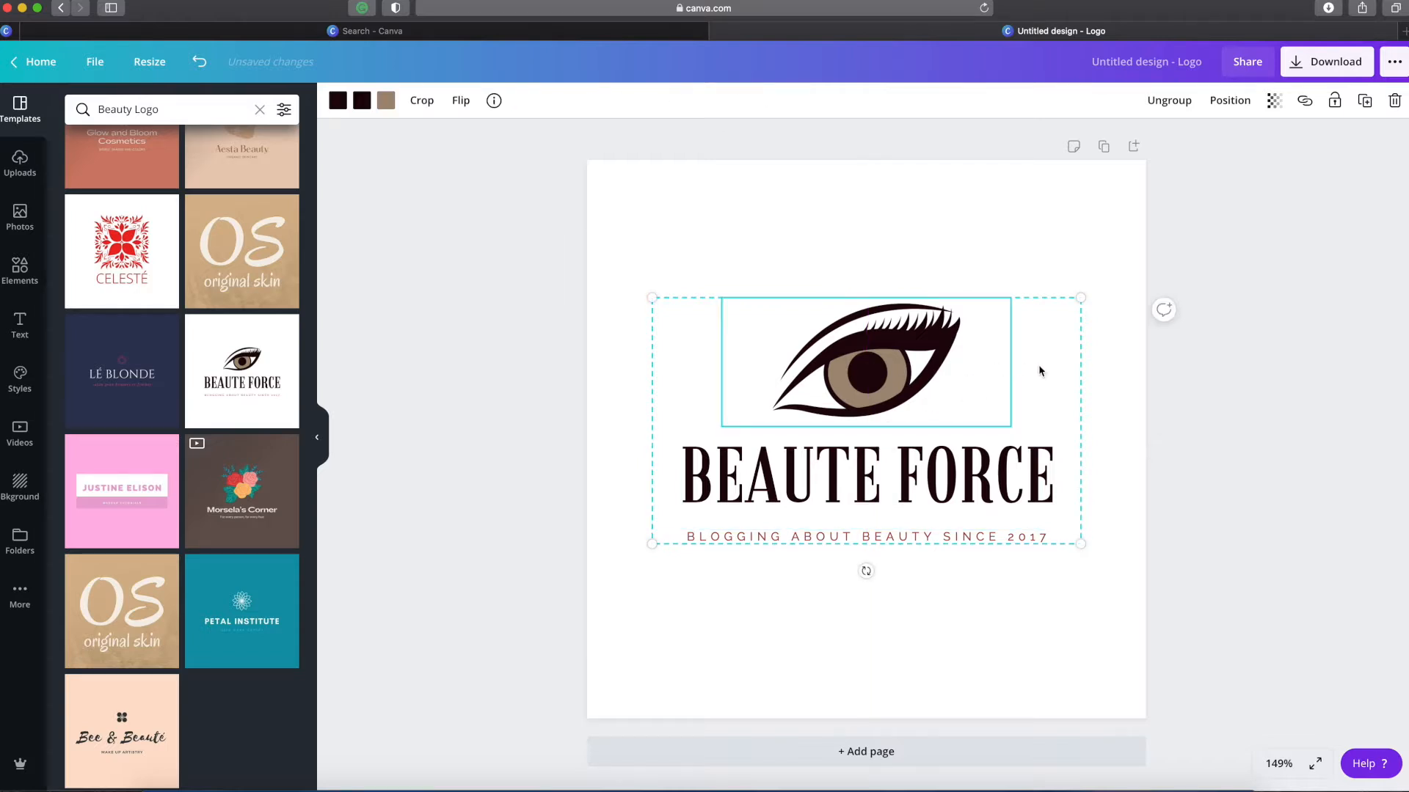
left_click(1177, 110)
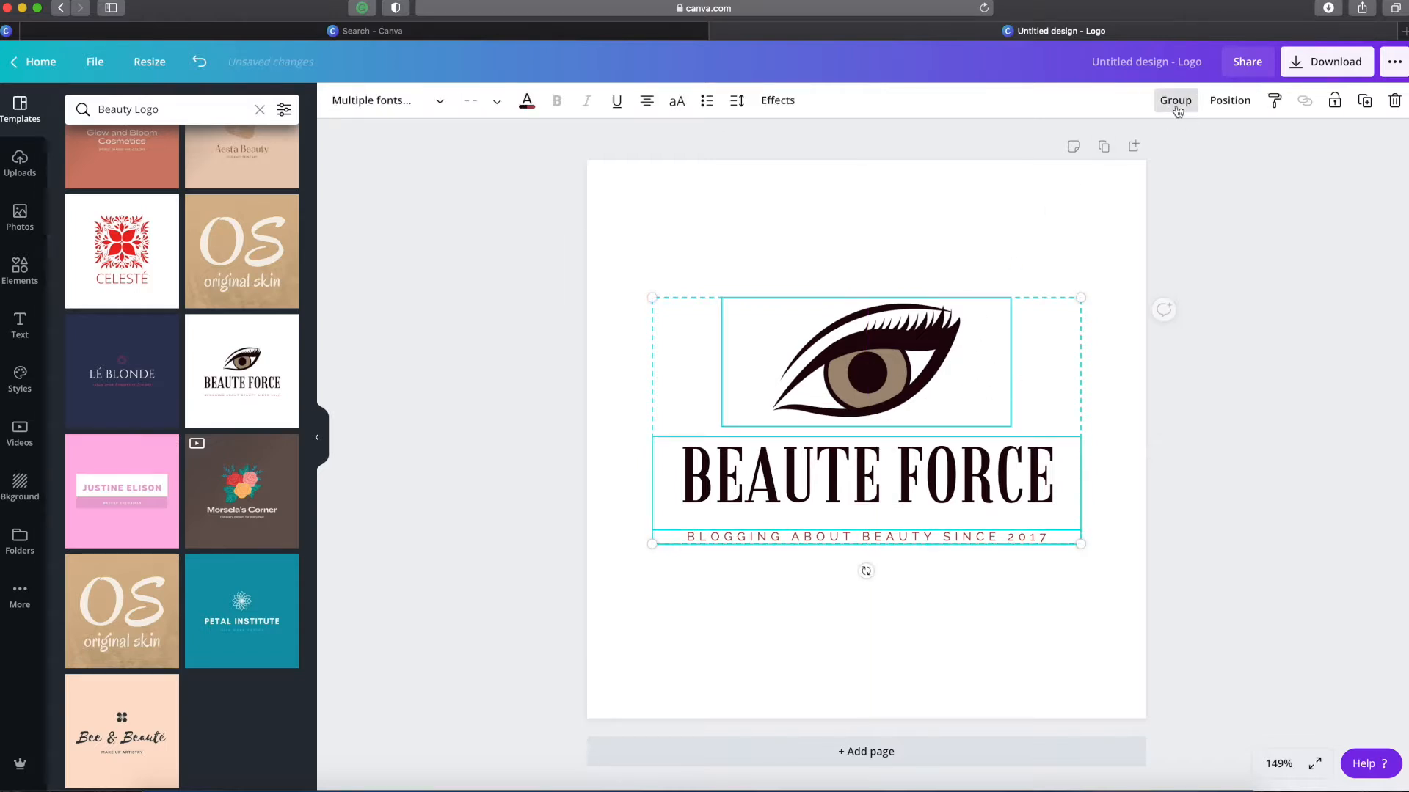
Move the eye graphic further above the title, and try deleting it before undoing the deletion
left_click(991, 256)
mouse_move(904, 373)
left_mouse_down()
mouse_move(915, 354)
mouse_move(903, 337)
mouse_move(896, 358)
left_mouse_up()
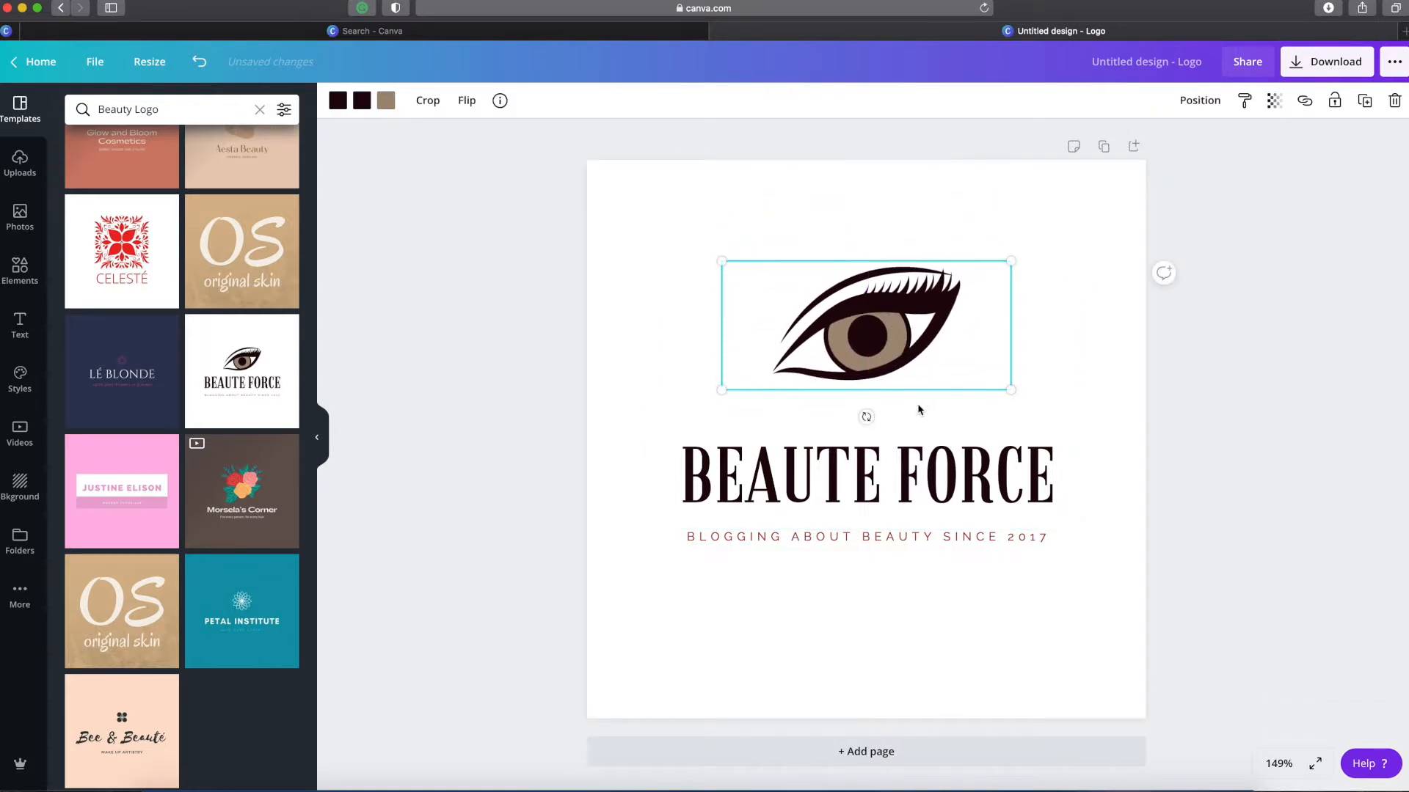
left_click(1394, 100)
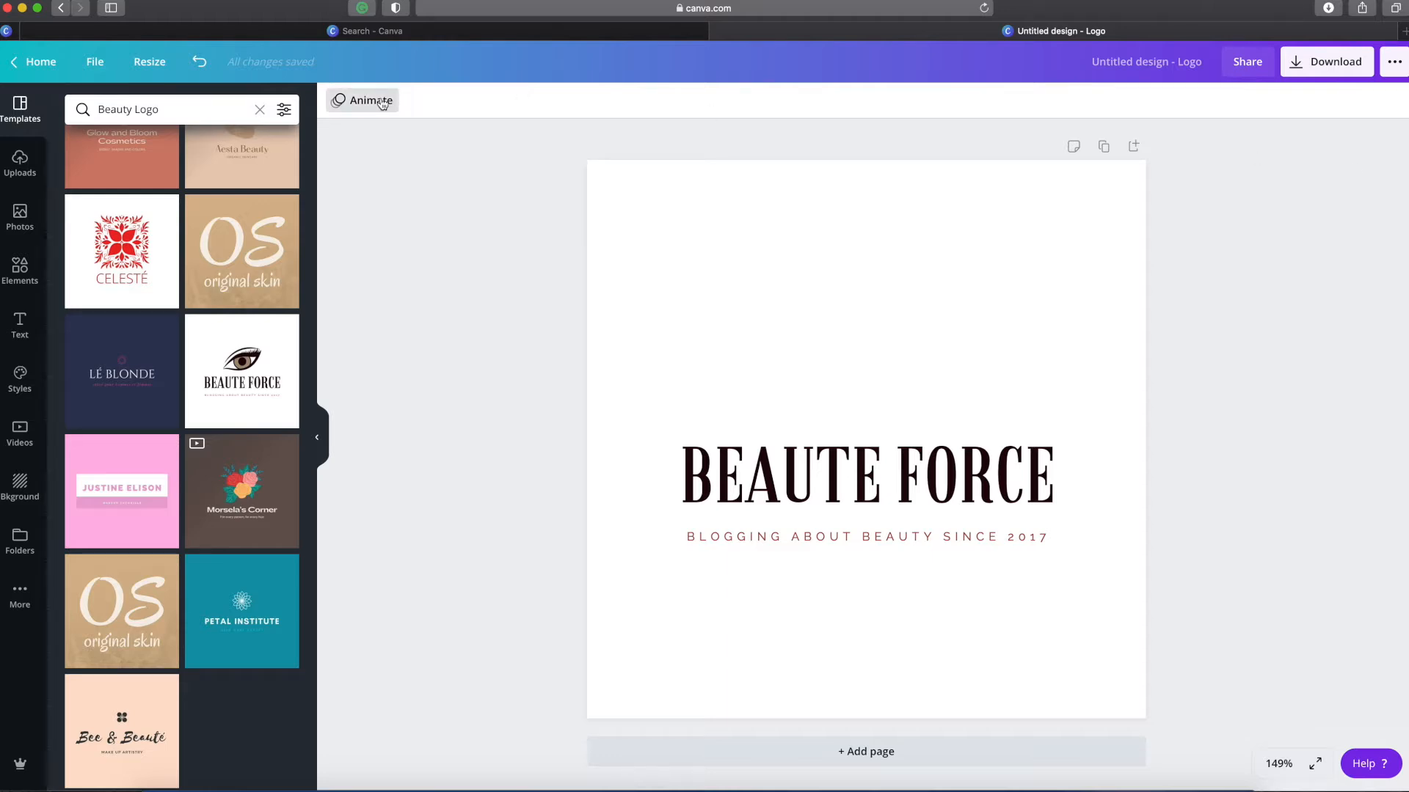
left_click(203, 66)
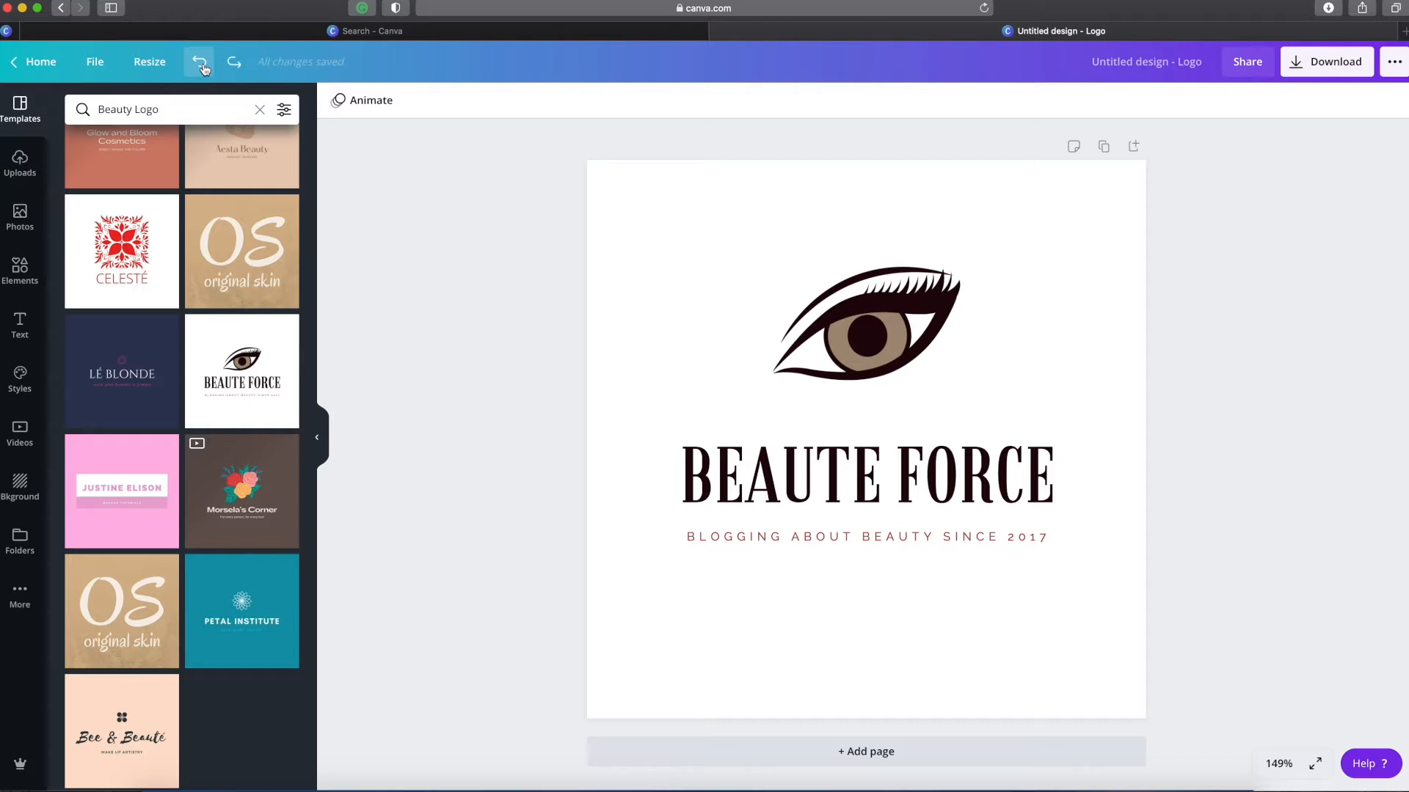
Try recolouring the eye graphic with the pink brand colour for the iris, purple for its rim and light blue for the outline and pupil
left_click(822, 341)
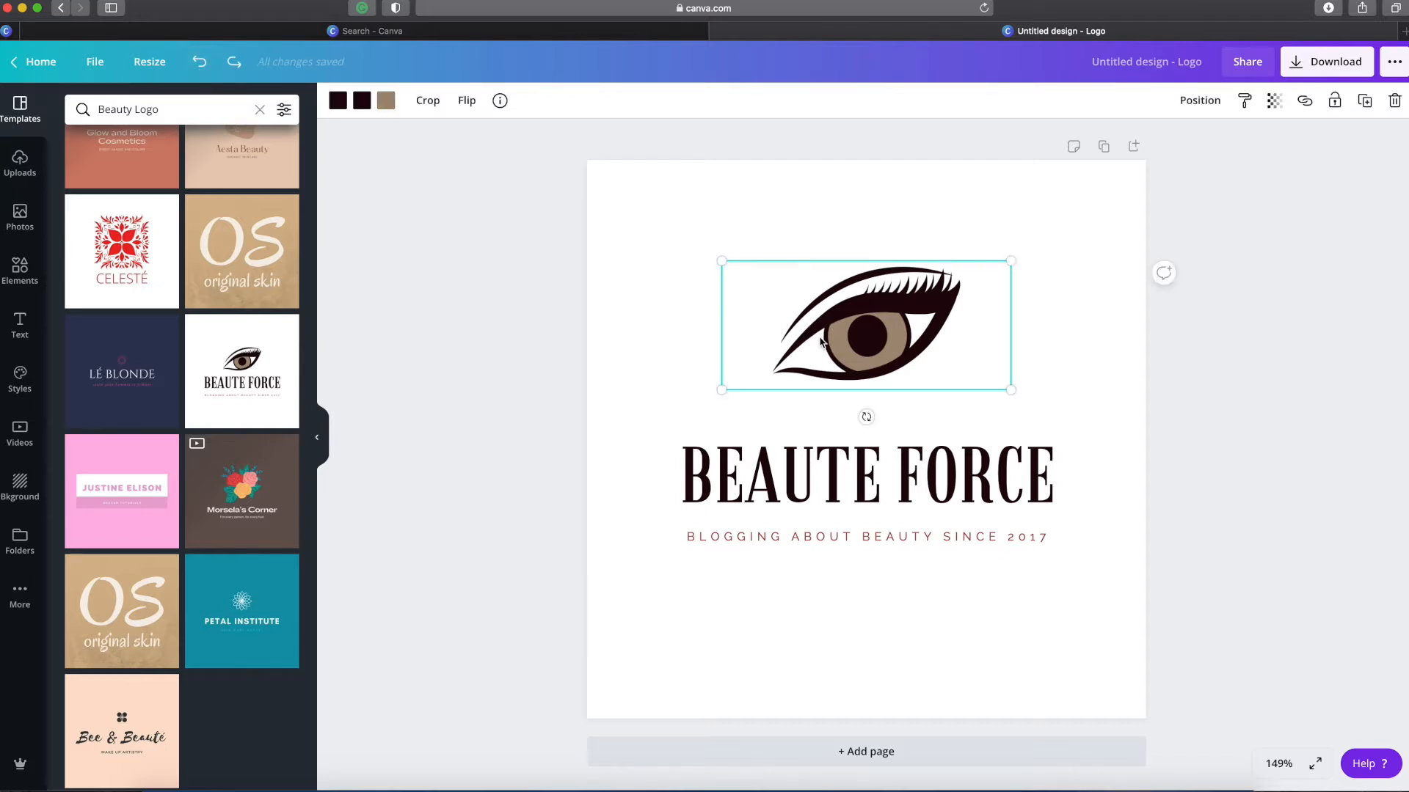
left_click(385, 103)
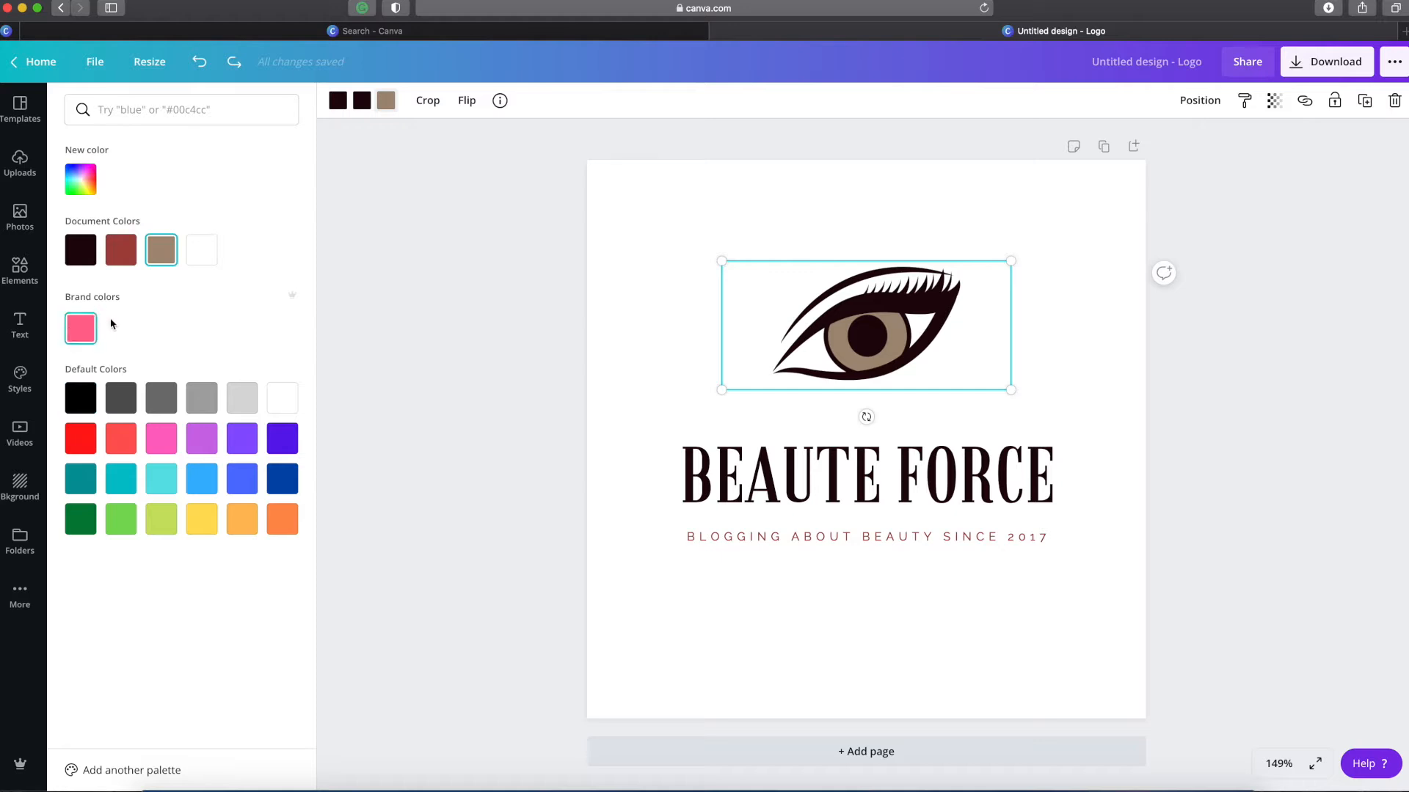
left_click(80, 328)
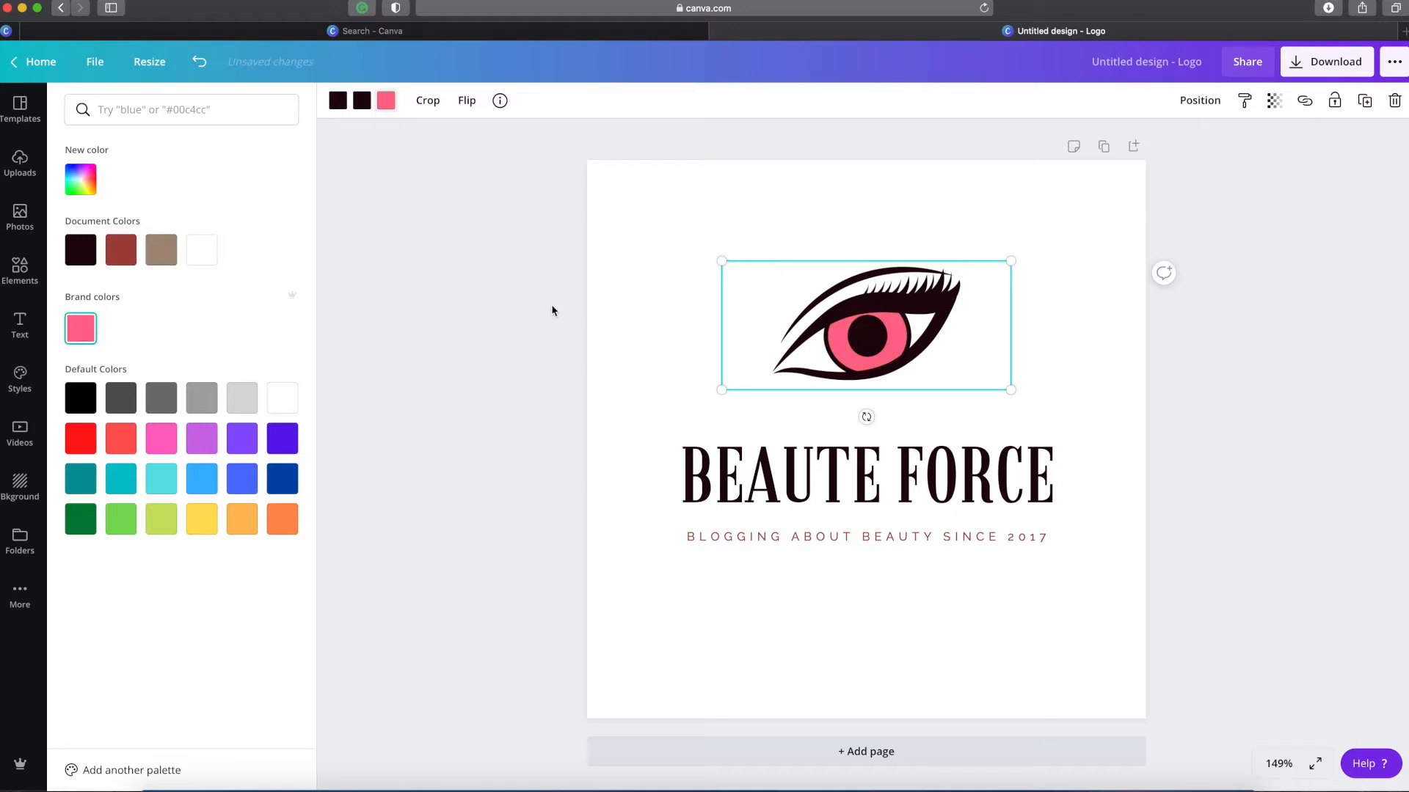
left_click(359, 107)
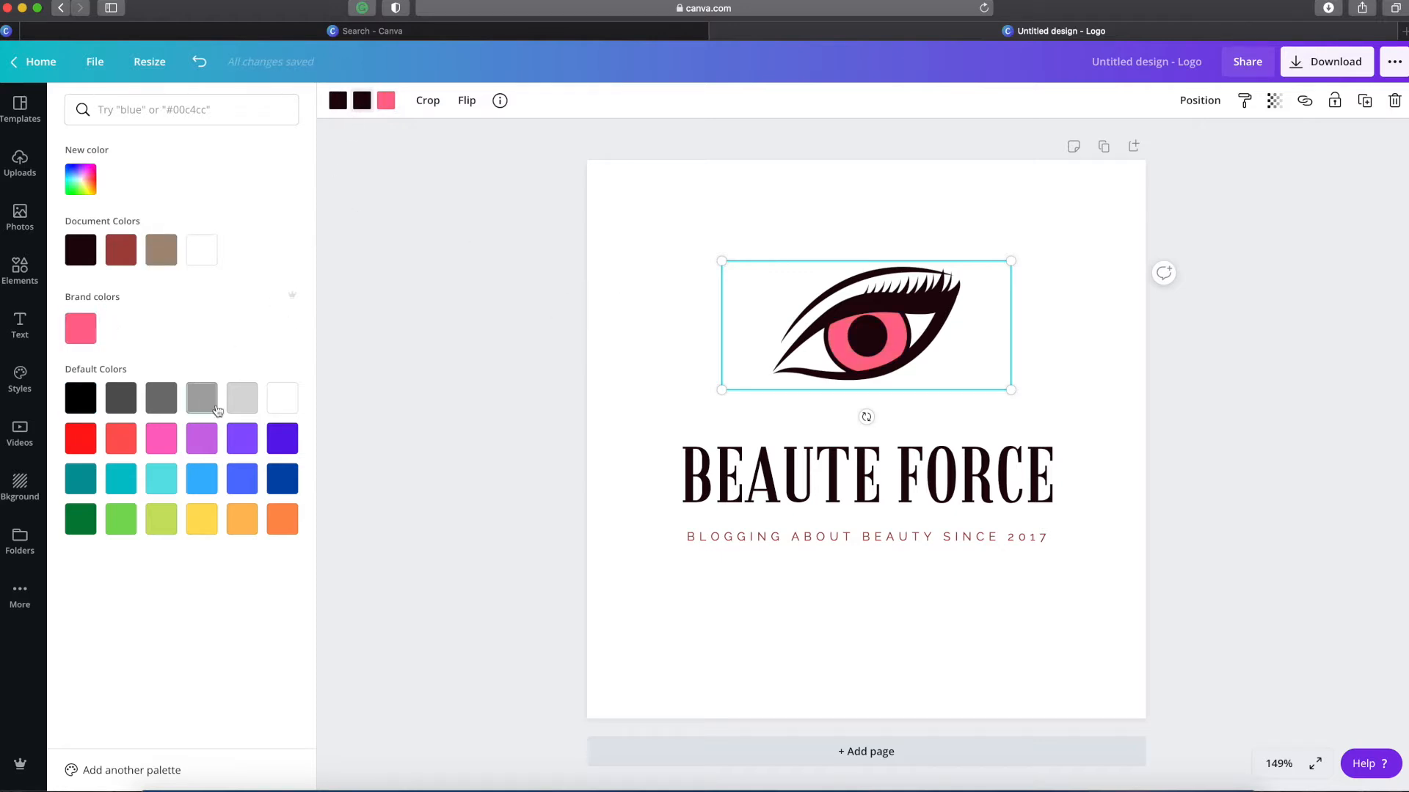
left_click(248, 443)
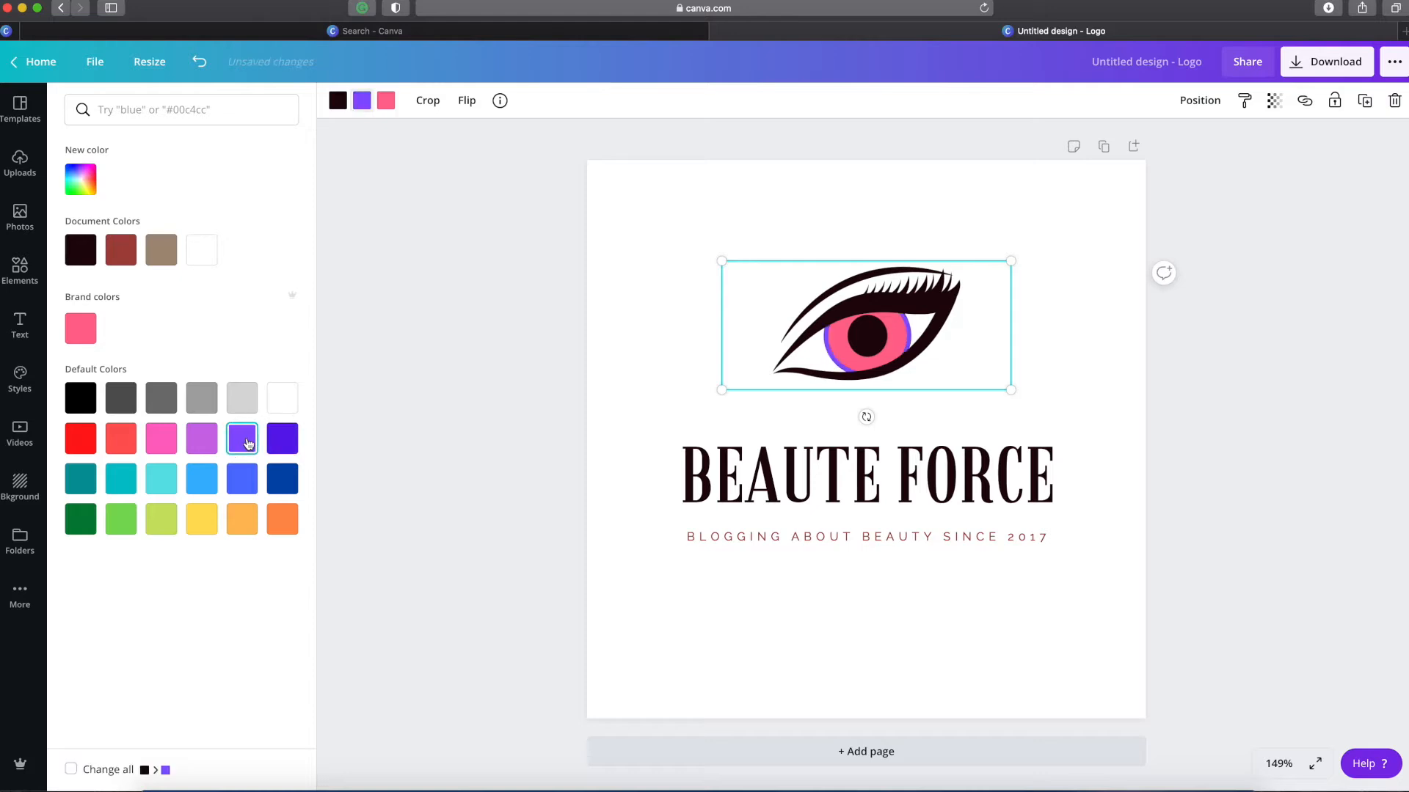
left_click(337, 100)
left_click(196, 479)
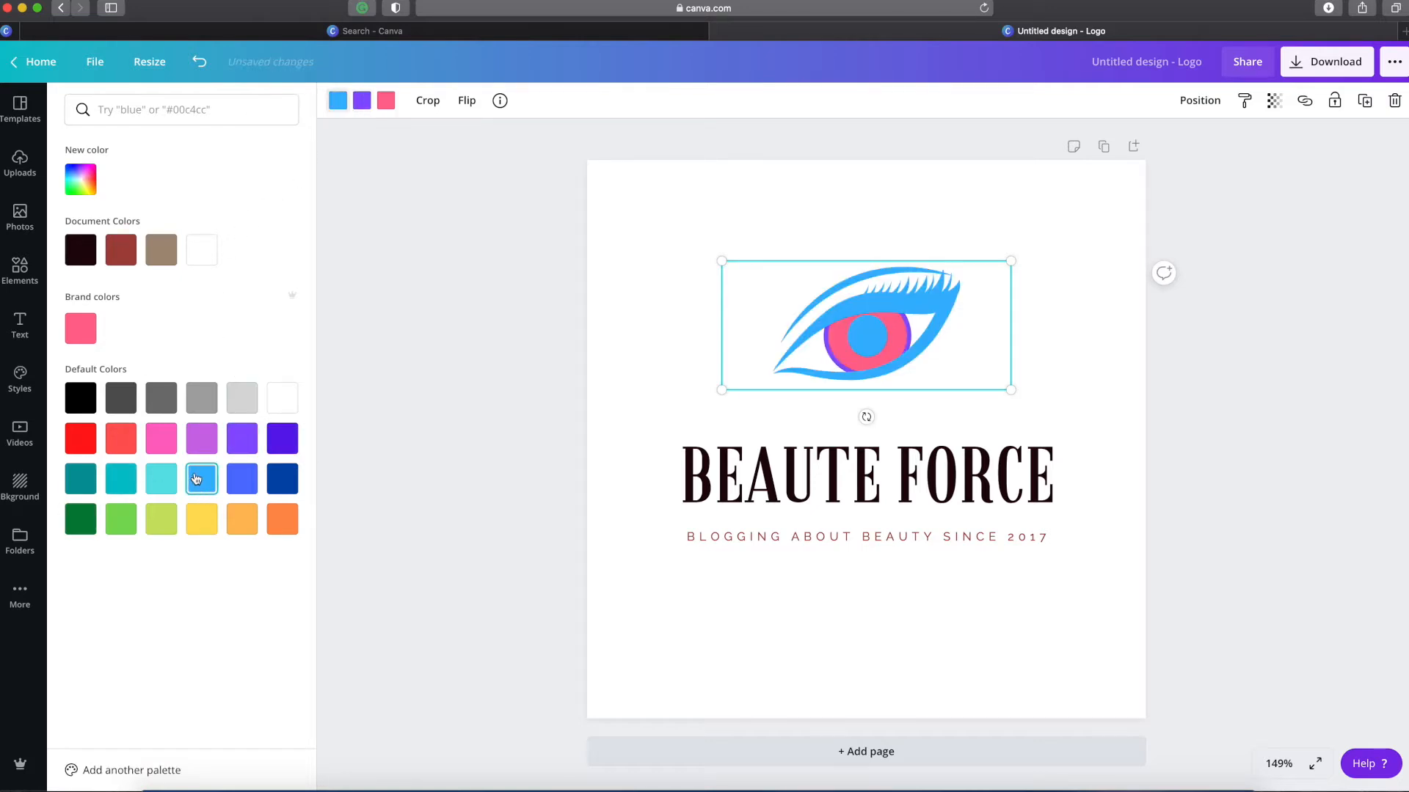
Undo the colour changes on the eye graphic and its earlier move away from the title
left_click(1066, 409)
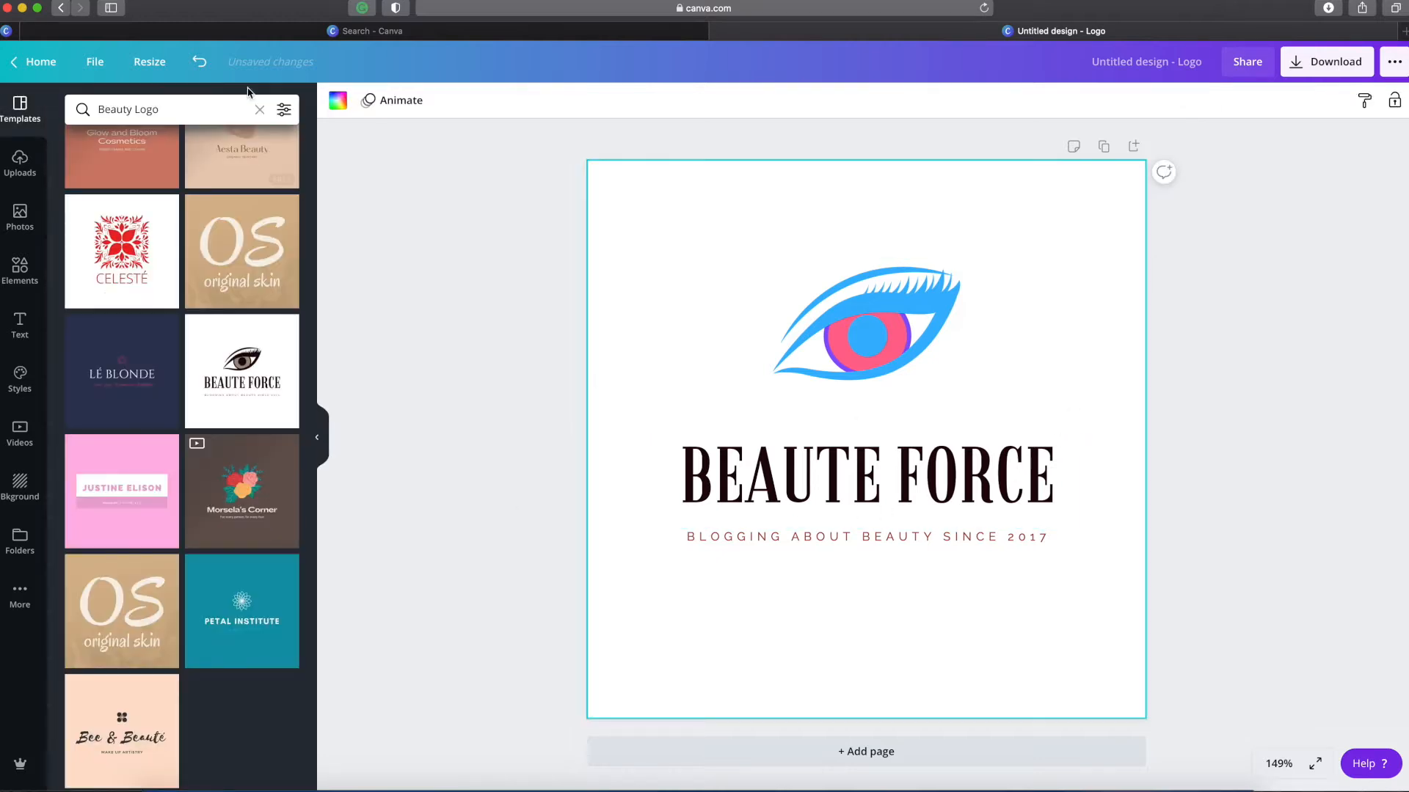
left_click(199, 64)
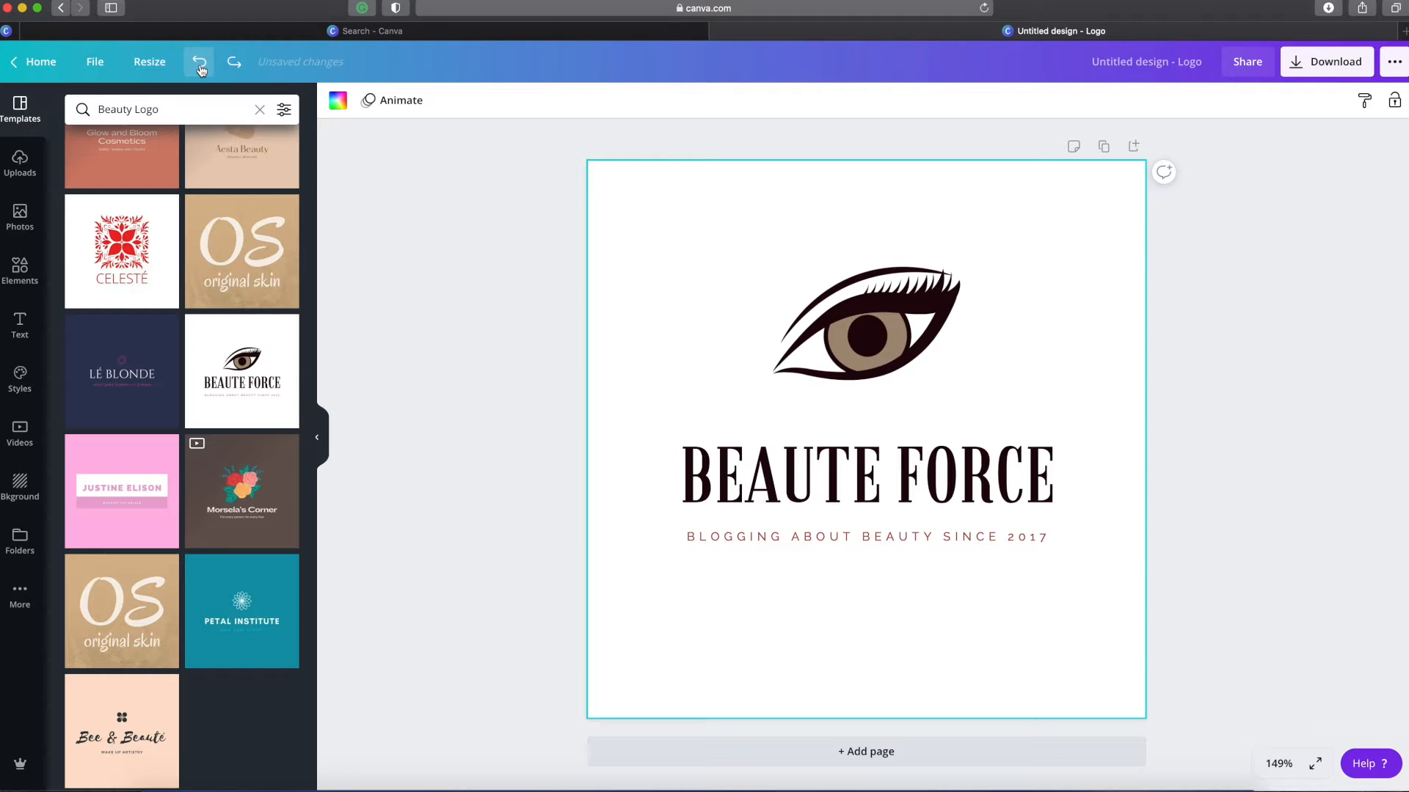
left_click(198, 65)
Change the font of the BEAUTE FORCE title to Pierson
left_click(834, 494)
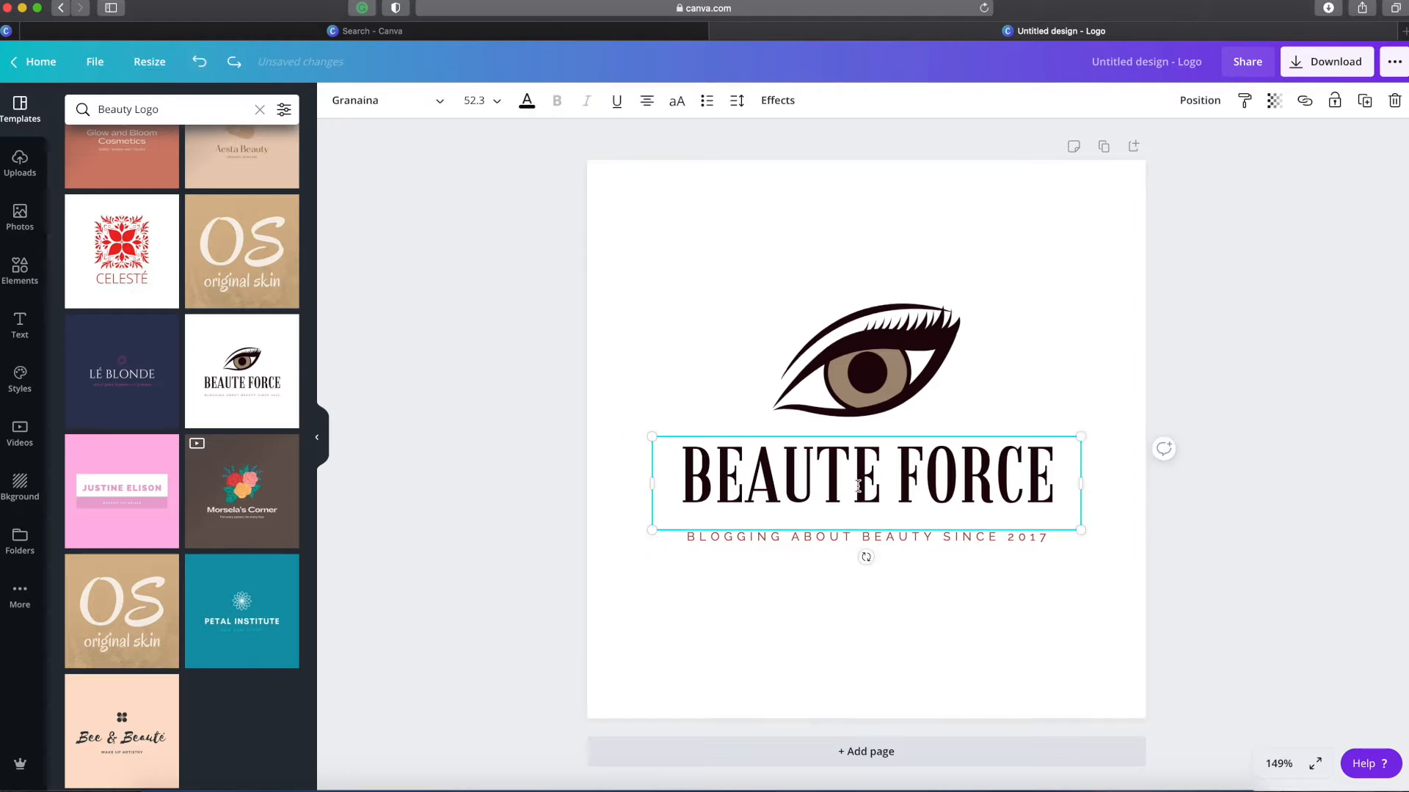
left_click(410, 103)
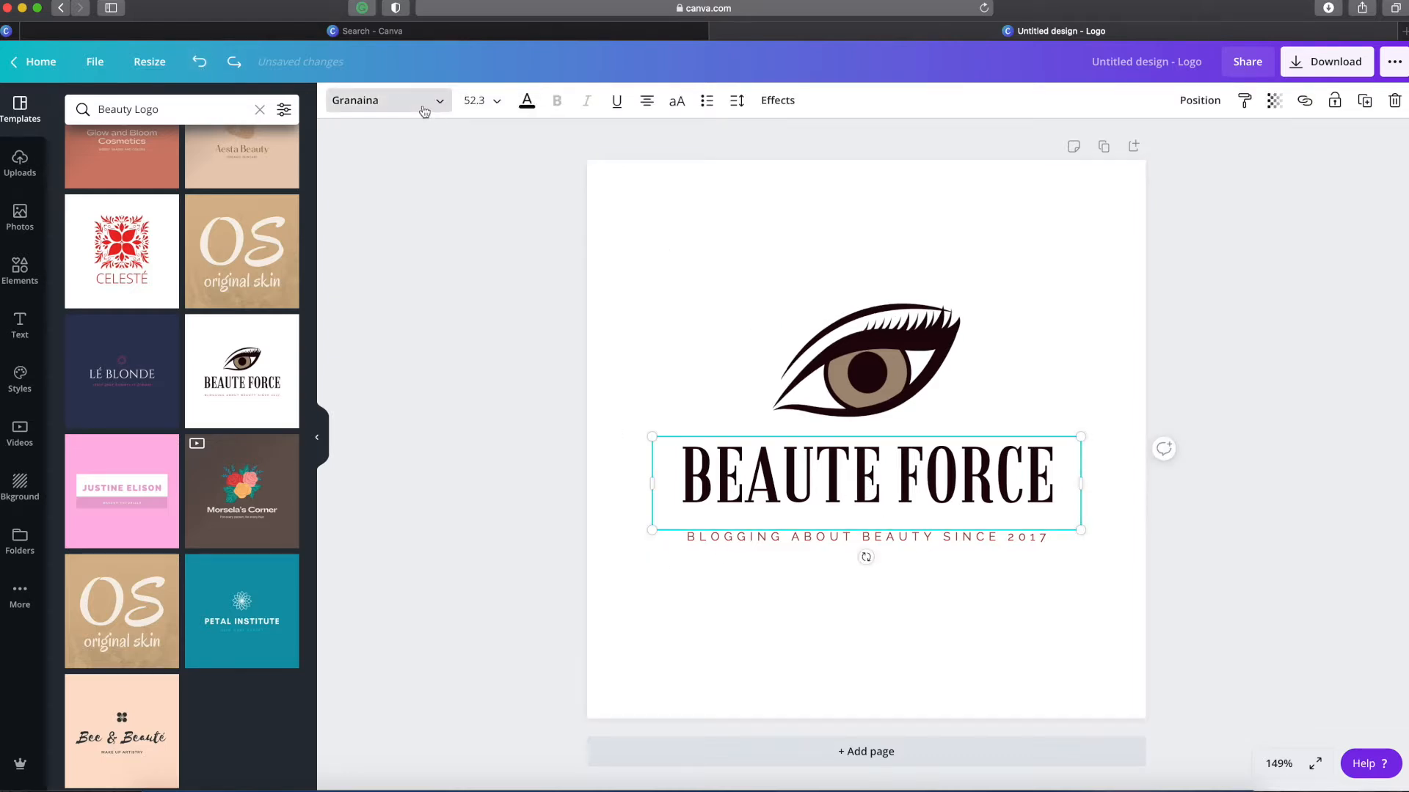
scroll(190, 330, "down", 1)
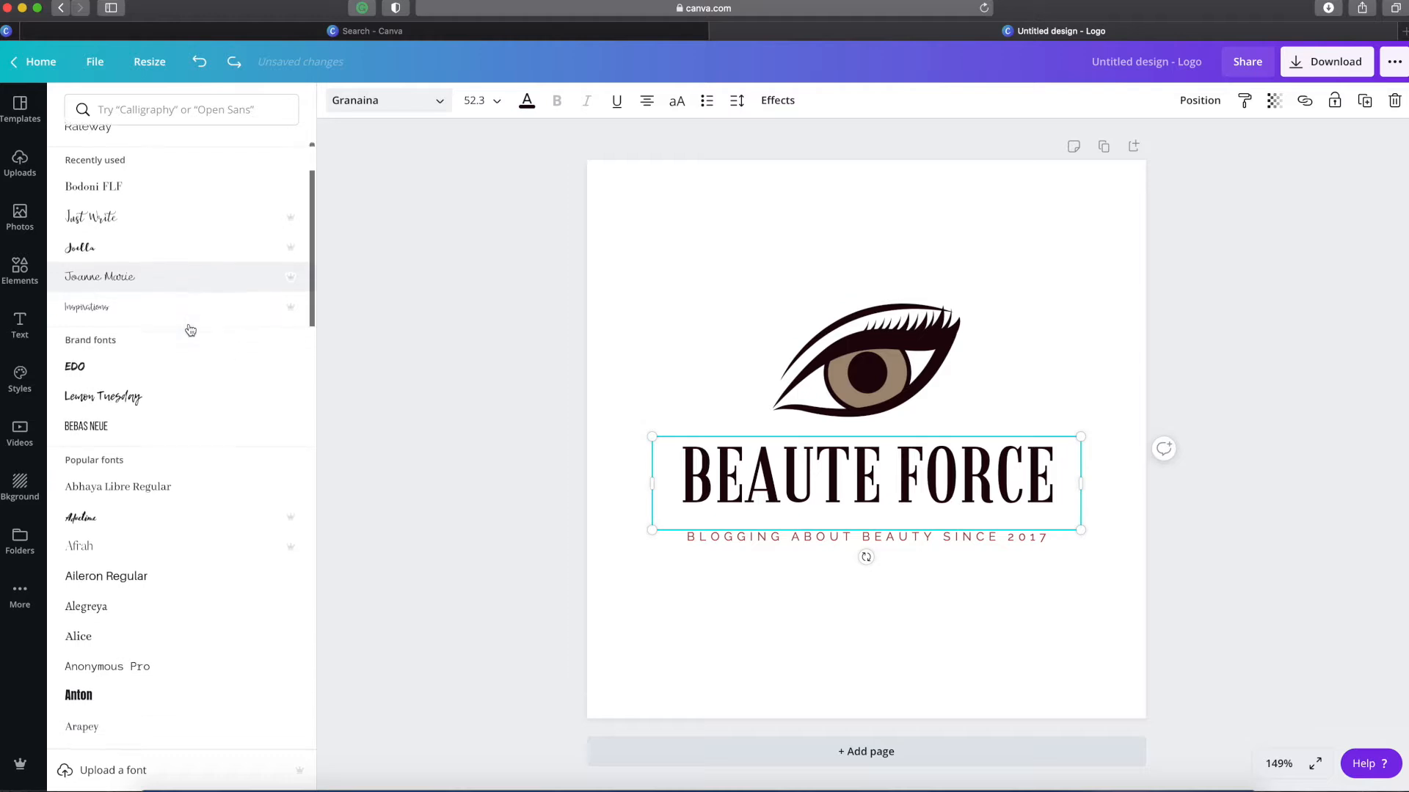
scroll(191, 329, "up", 2)
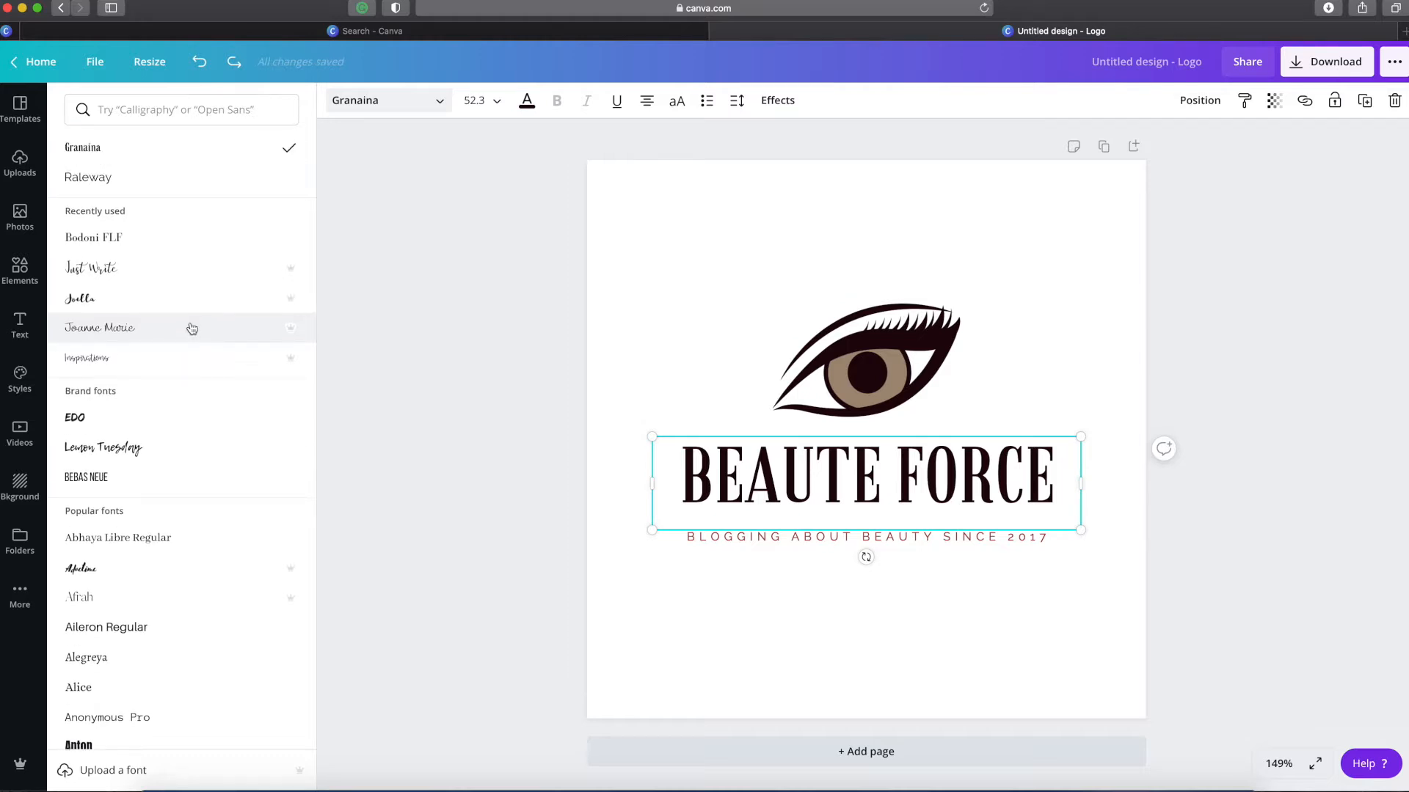
scroll(191, 329, "down", 1)
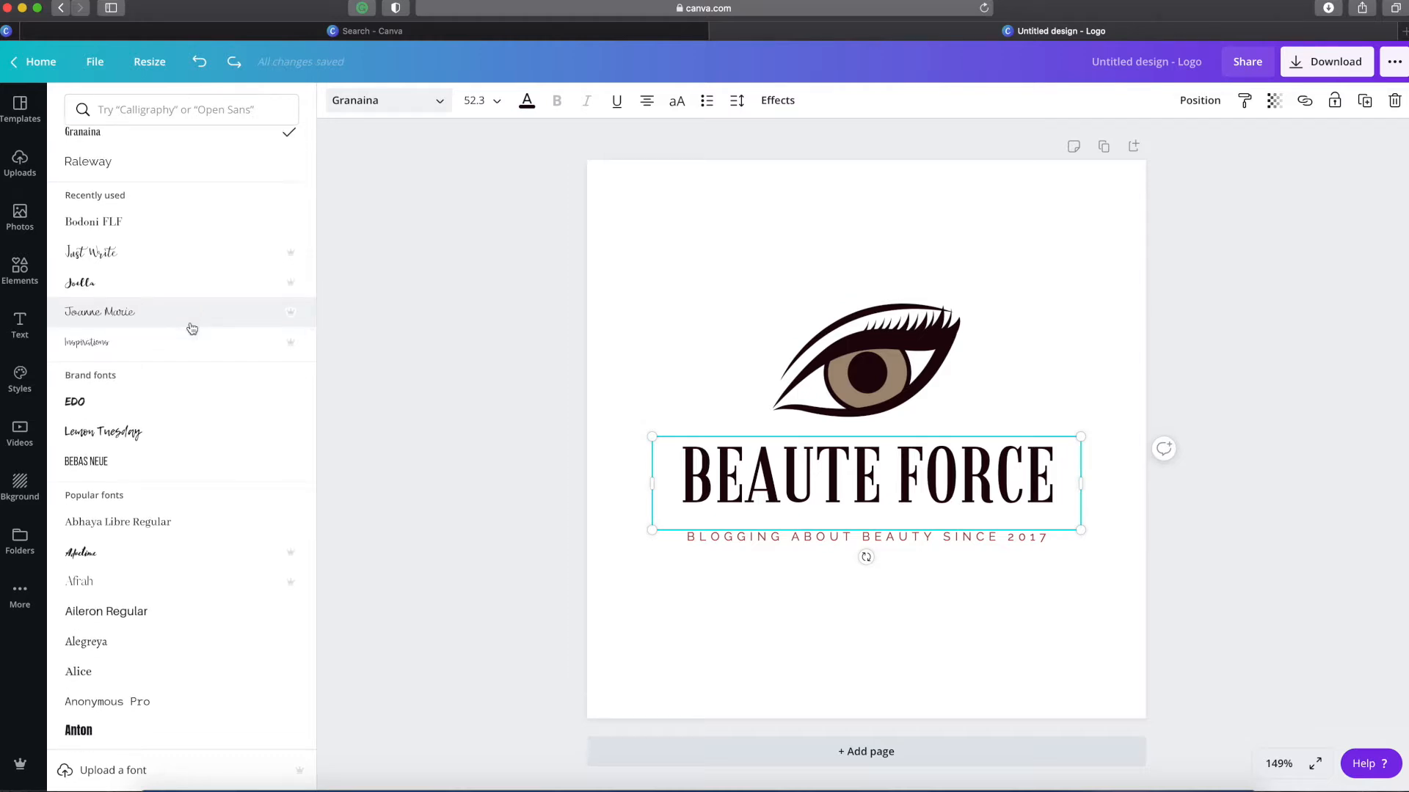
scroll(192, 329, "down", 15)
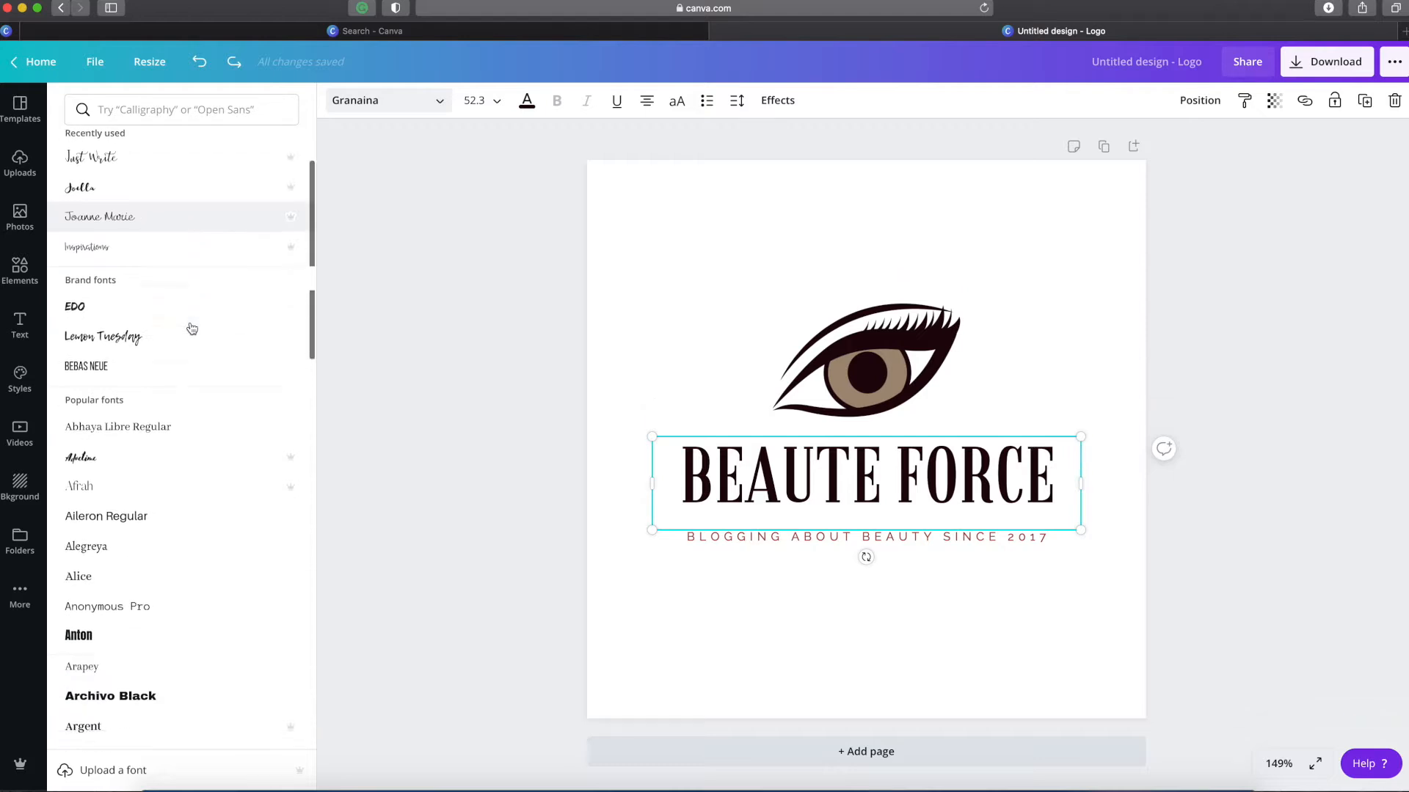
scroll(191, 329, "down", 15)
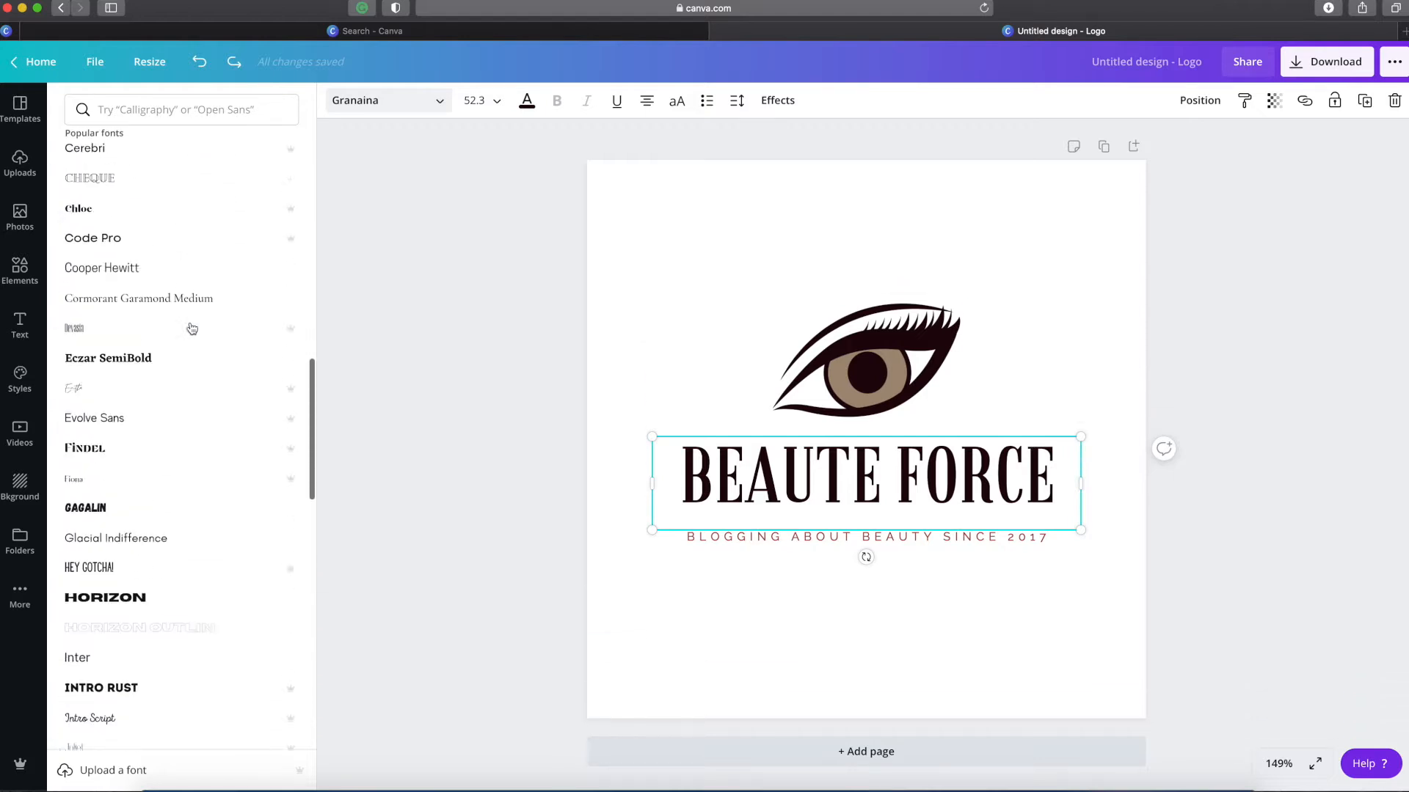
scroll(191, 328, "down", 15)
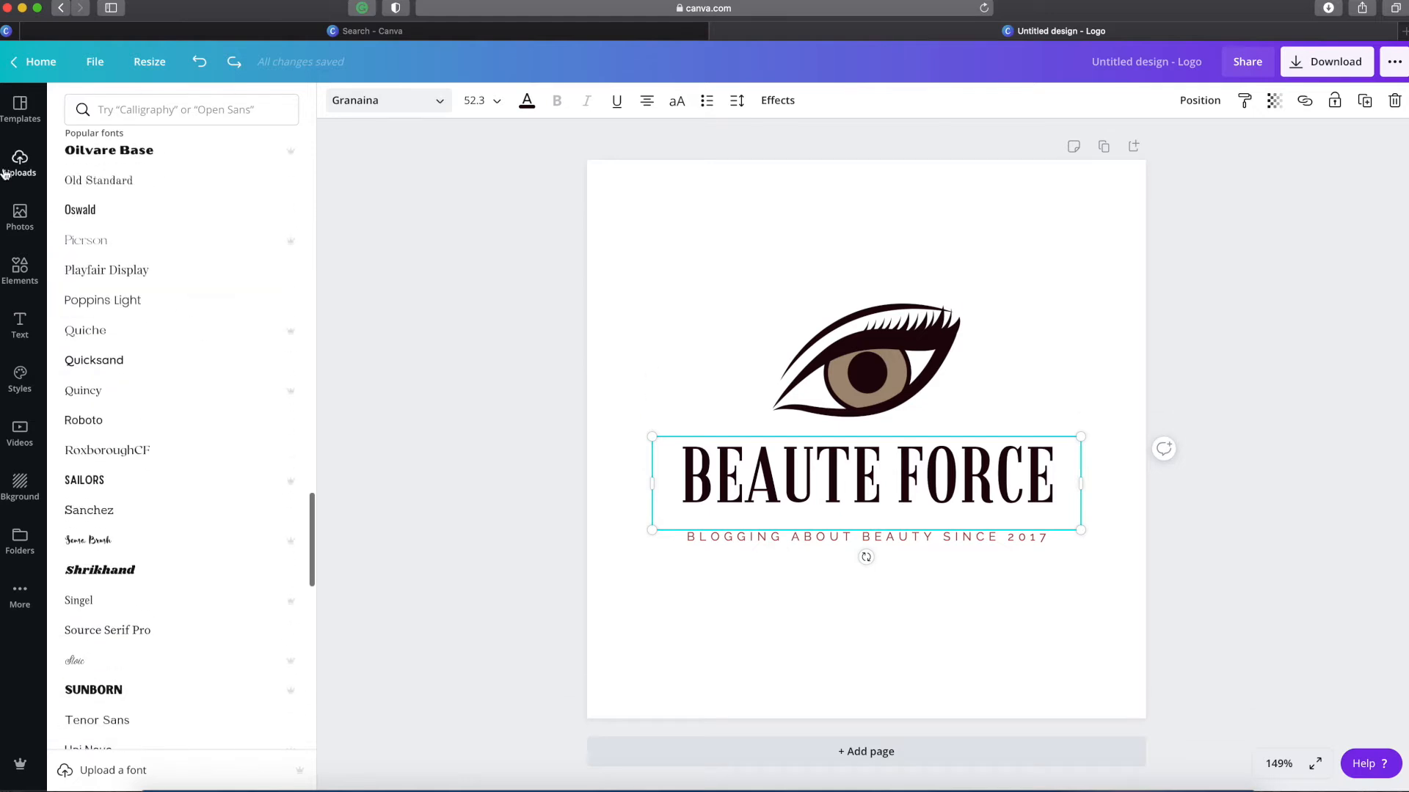
left_click(101, 244)
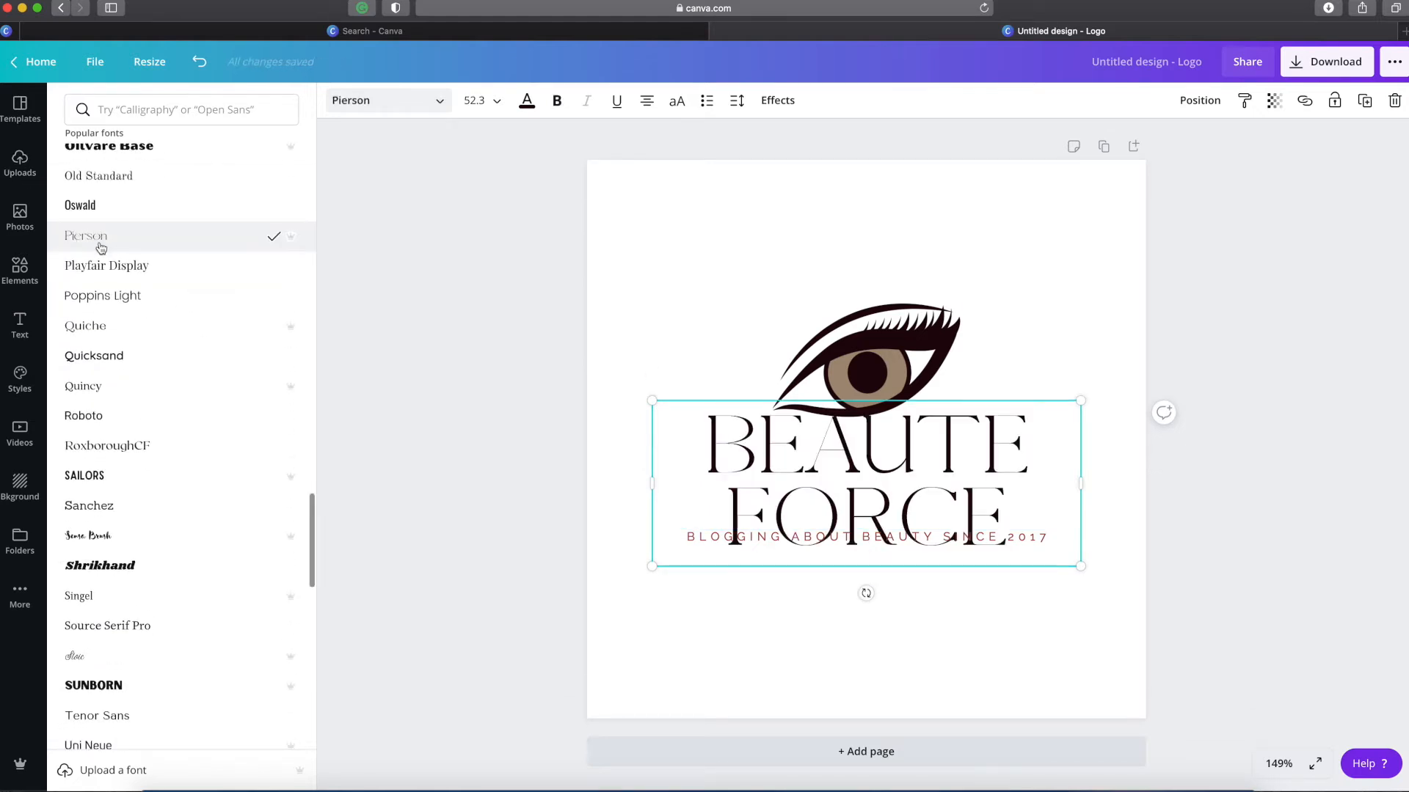
left_click(1094, 358)
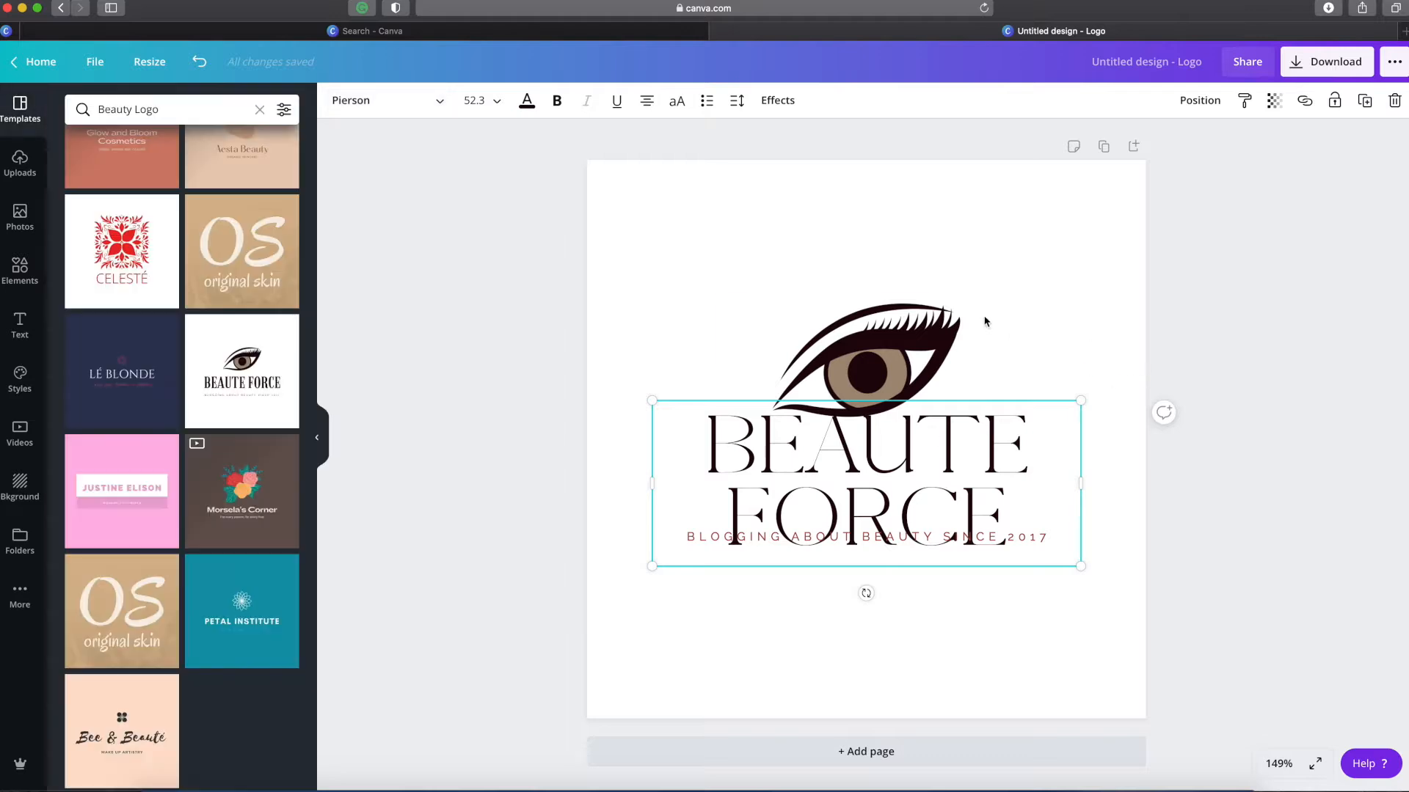
Move the eye graphic higher and place the two-line BEAUTE FORCE title, horizontally centred, between the eye and the tagline
left_click(978, 314)
left_click_drag(901, 461, 838, 419)
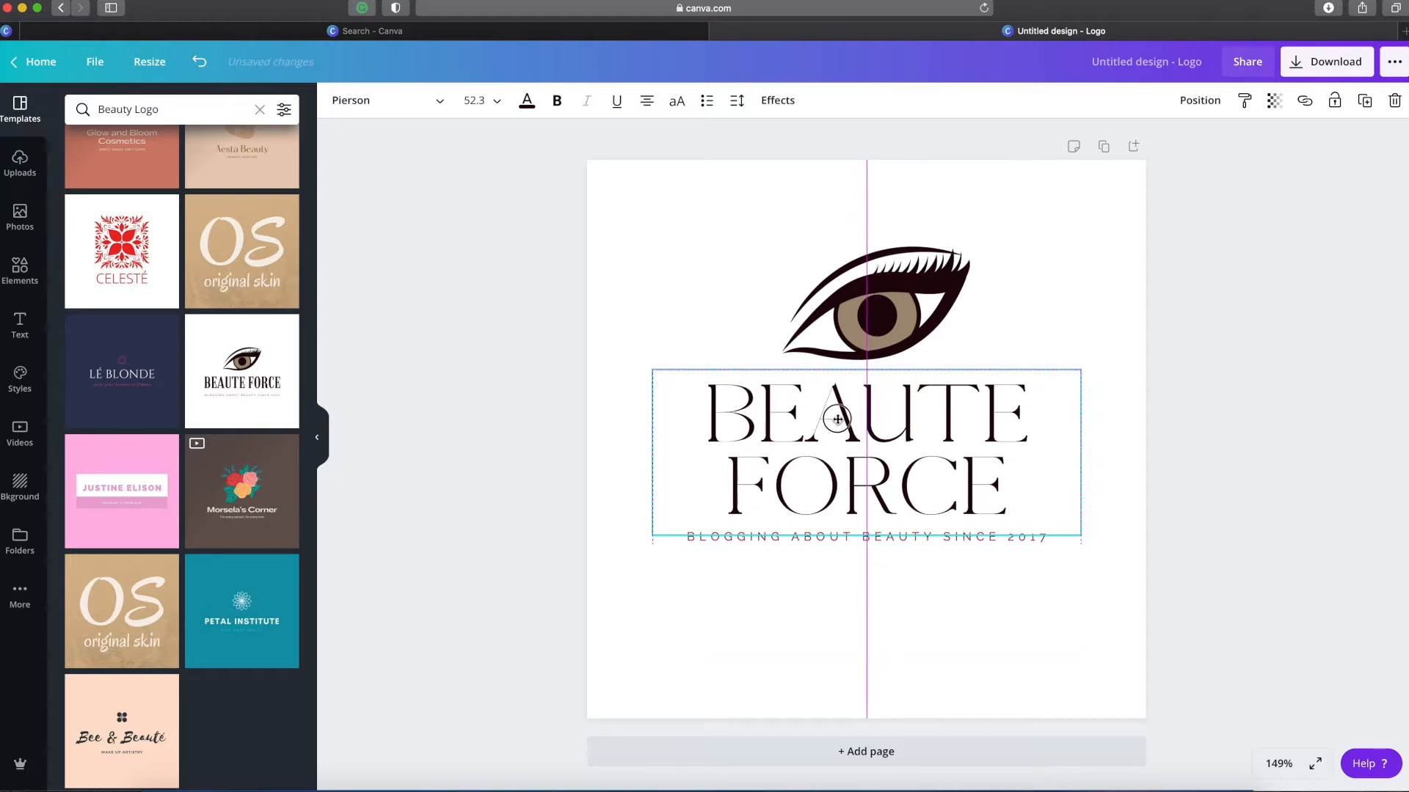
left_click_drag(837, 419, 838, 405)
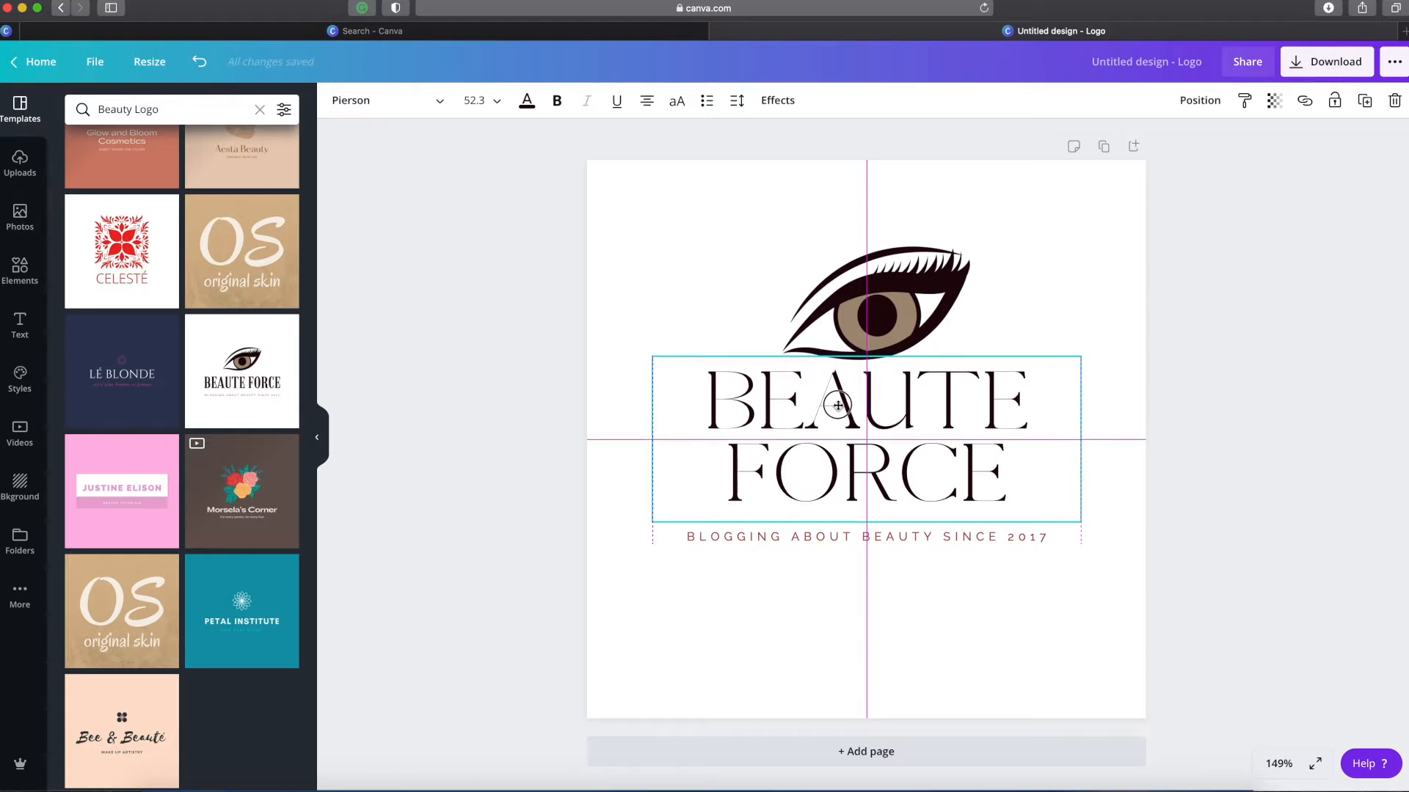
left_click_drag(838, 405, 838, 404)
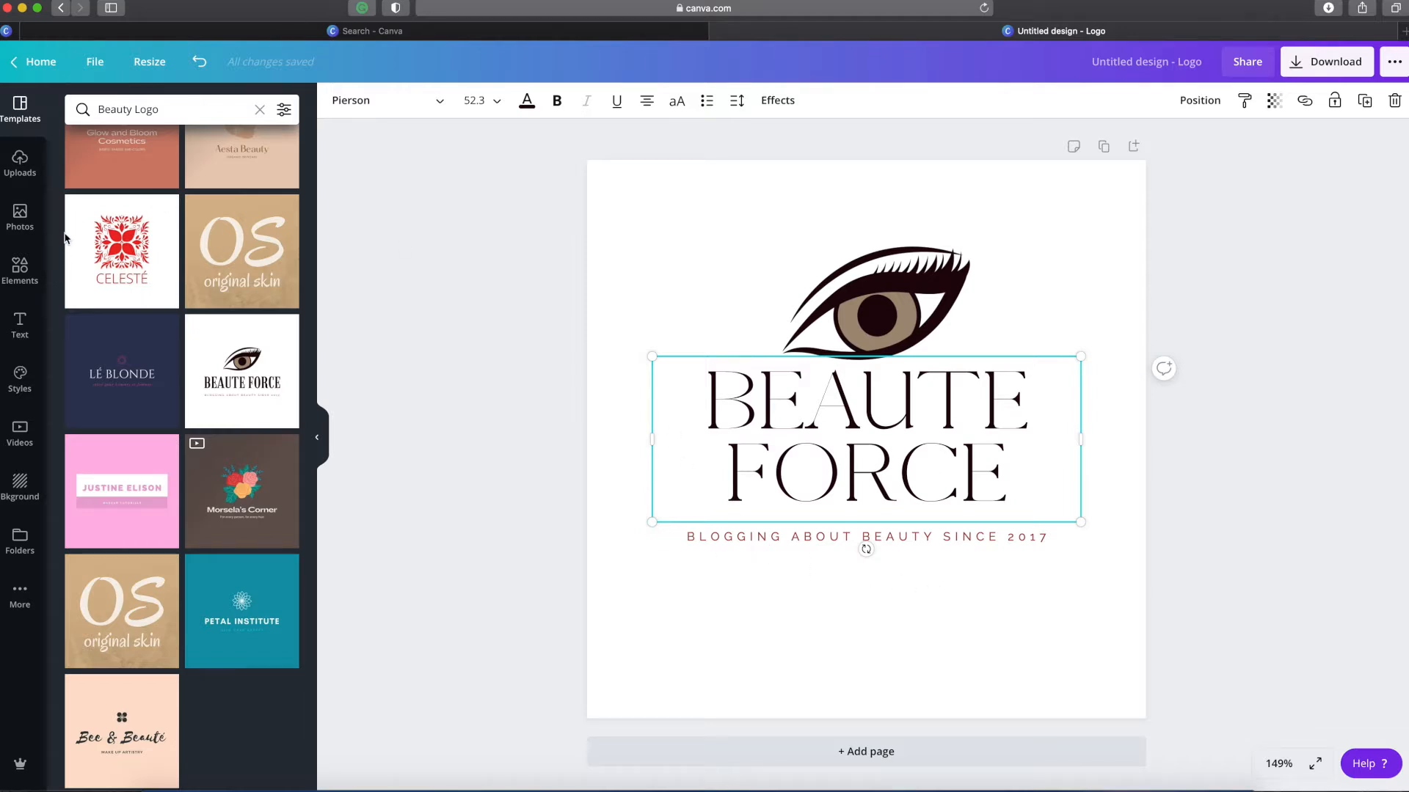
left_click(878, 303)
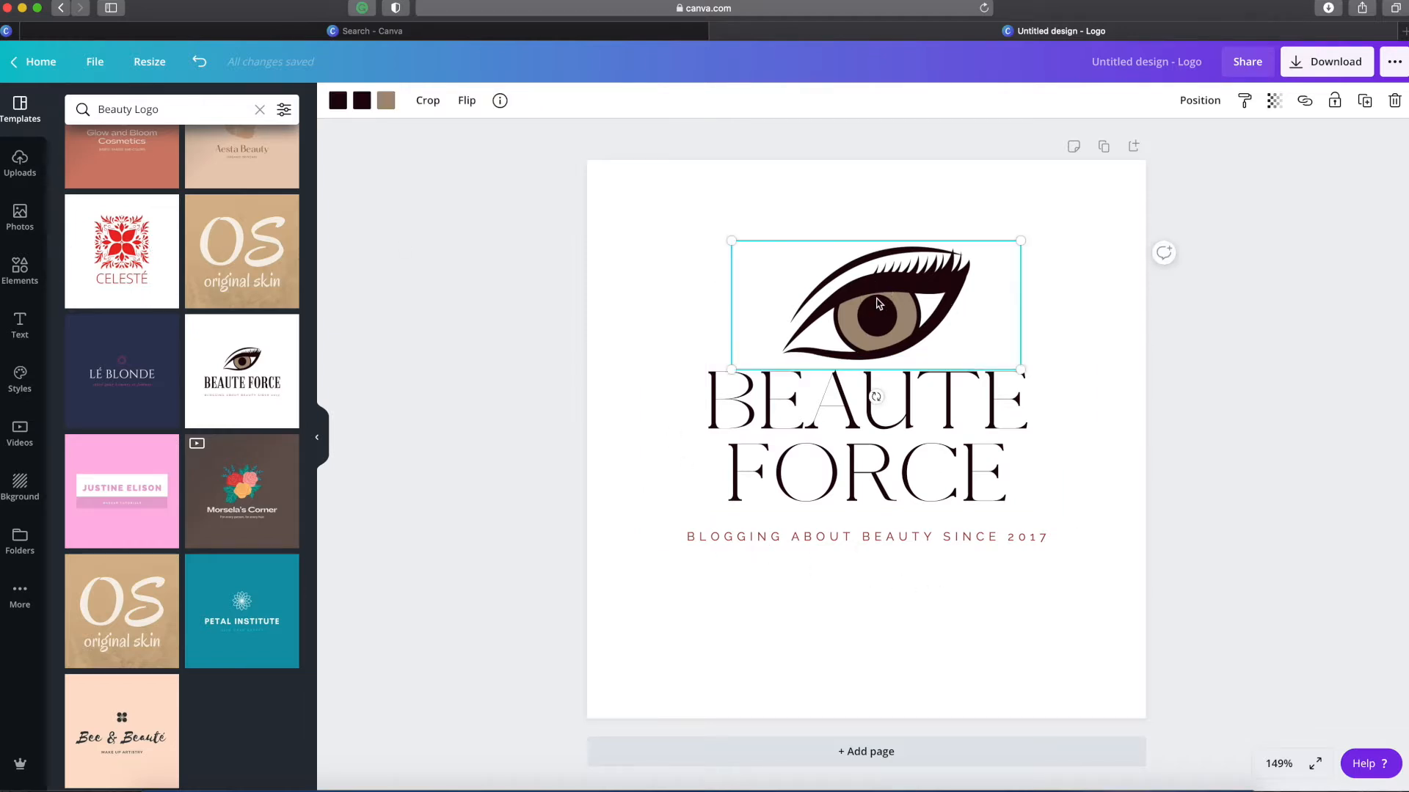
Delete the eye graphic from the logo and browse the recently used and basic items in the elements library
left_click(1392, 103)
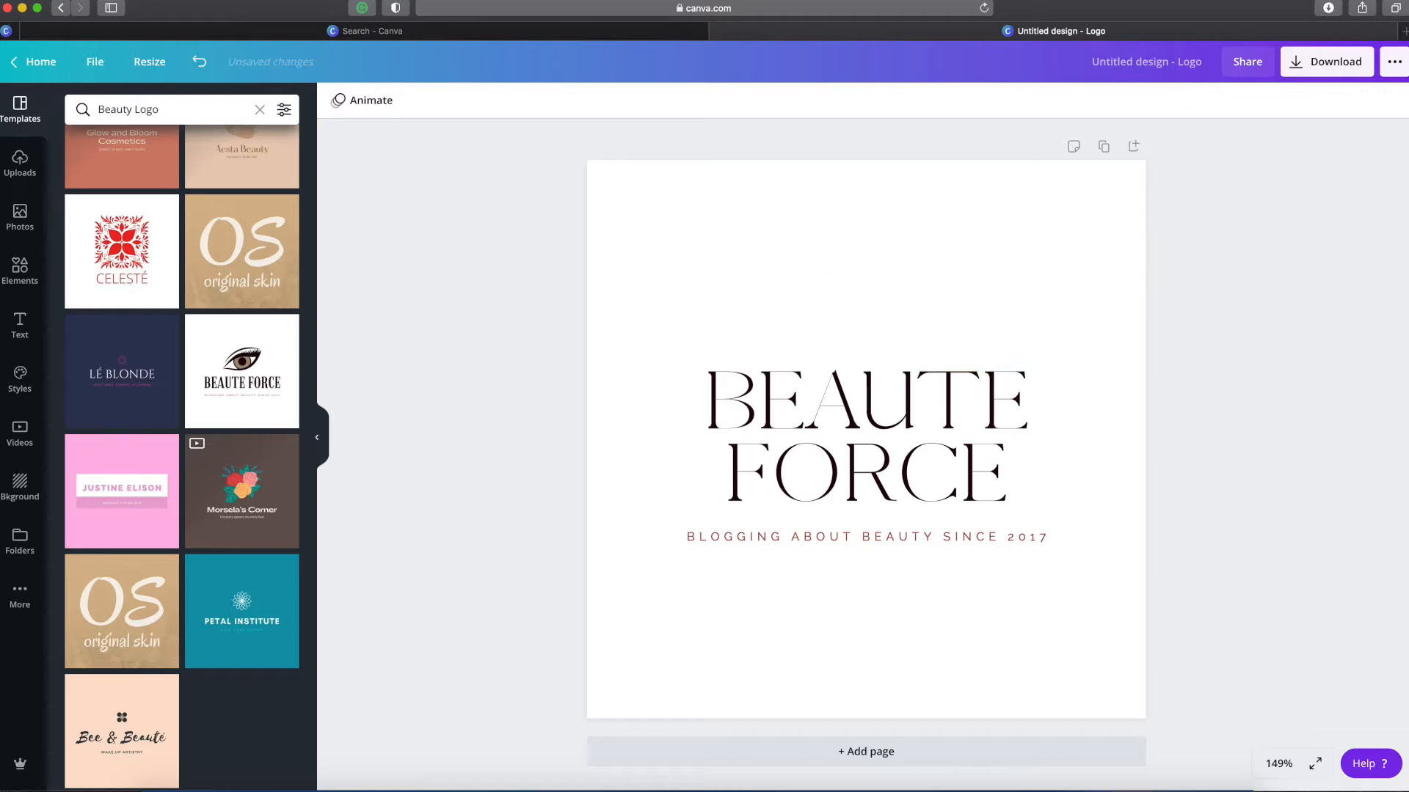
left_click(27, 280)
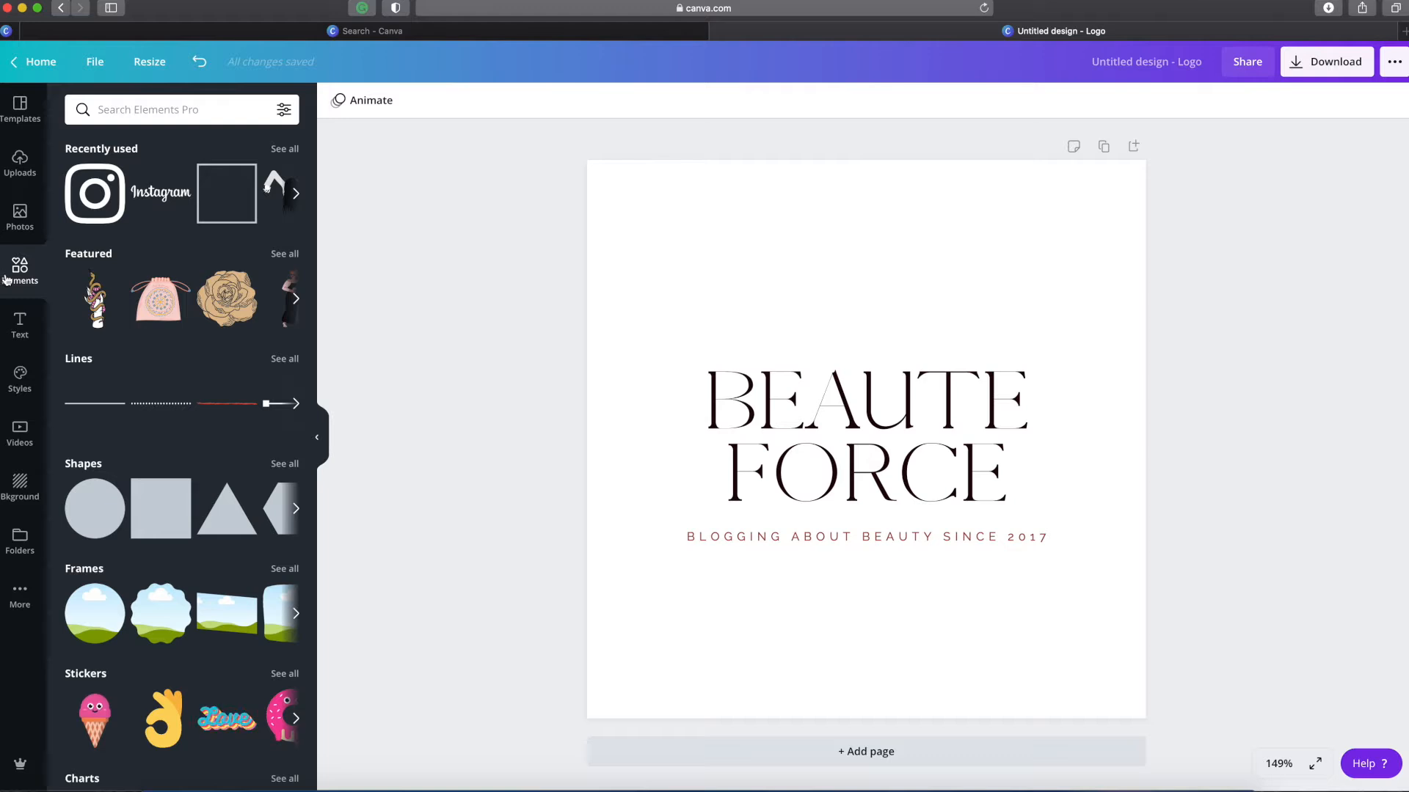
left_click(296, 195)
left_click(295, 195)
scroll(180, 323, "down", 5)
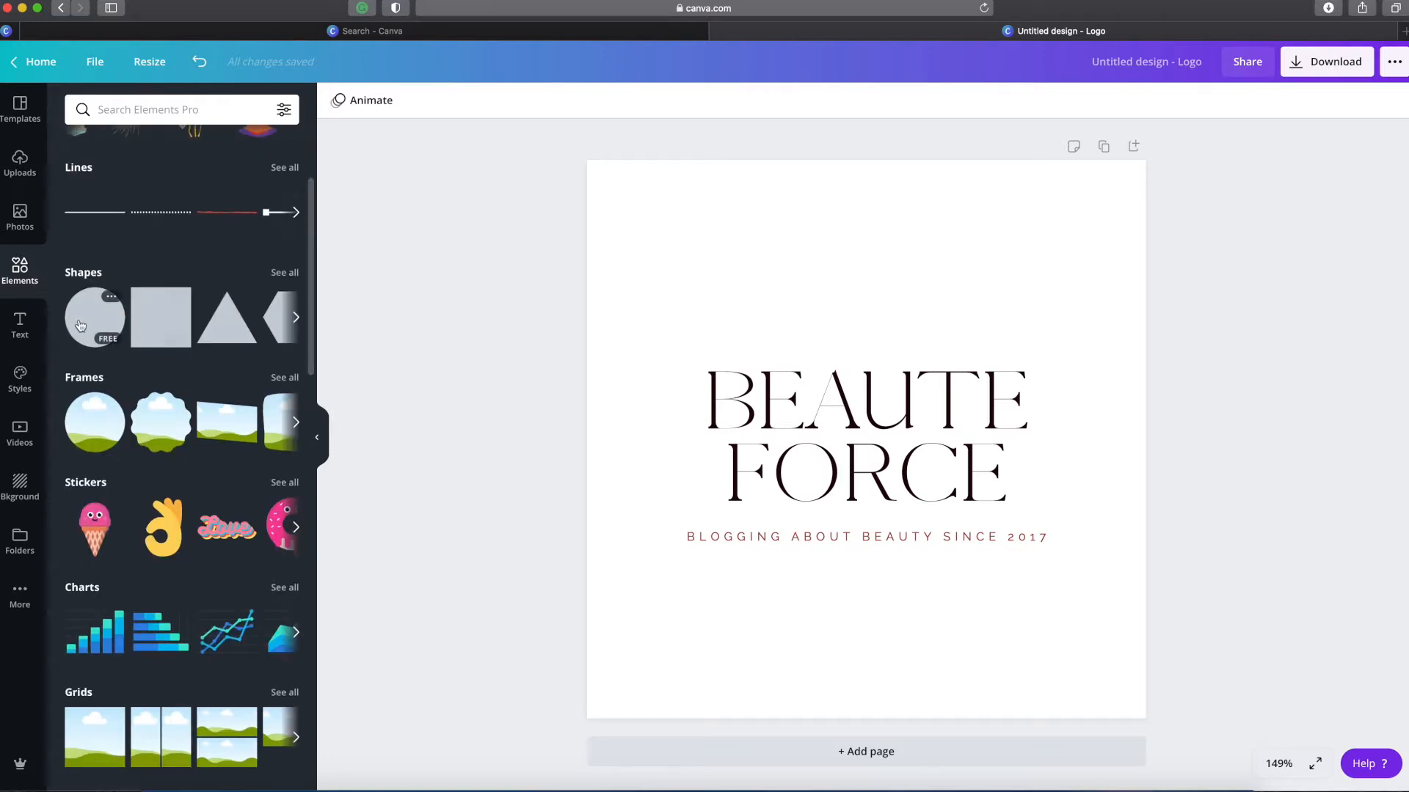
Try a square shape over the title, shifting and shortening it, and delete it from the page
left_click(184, 324)
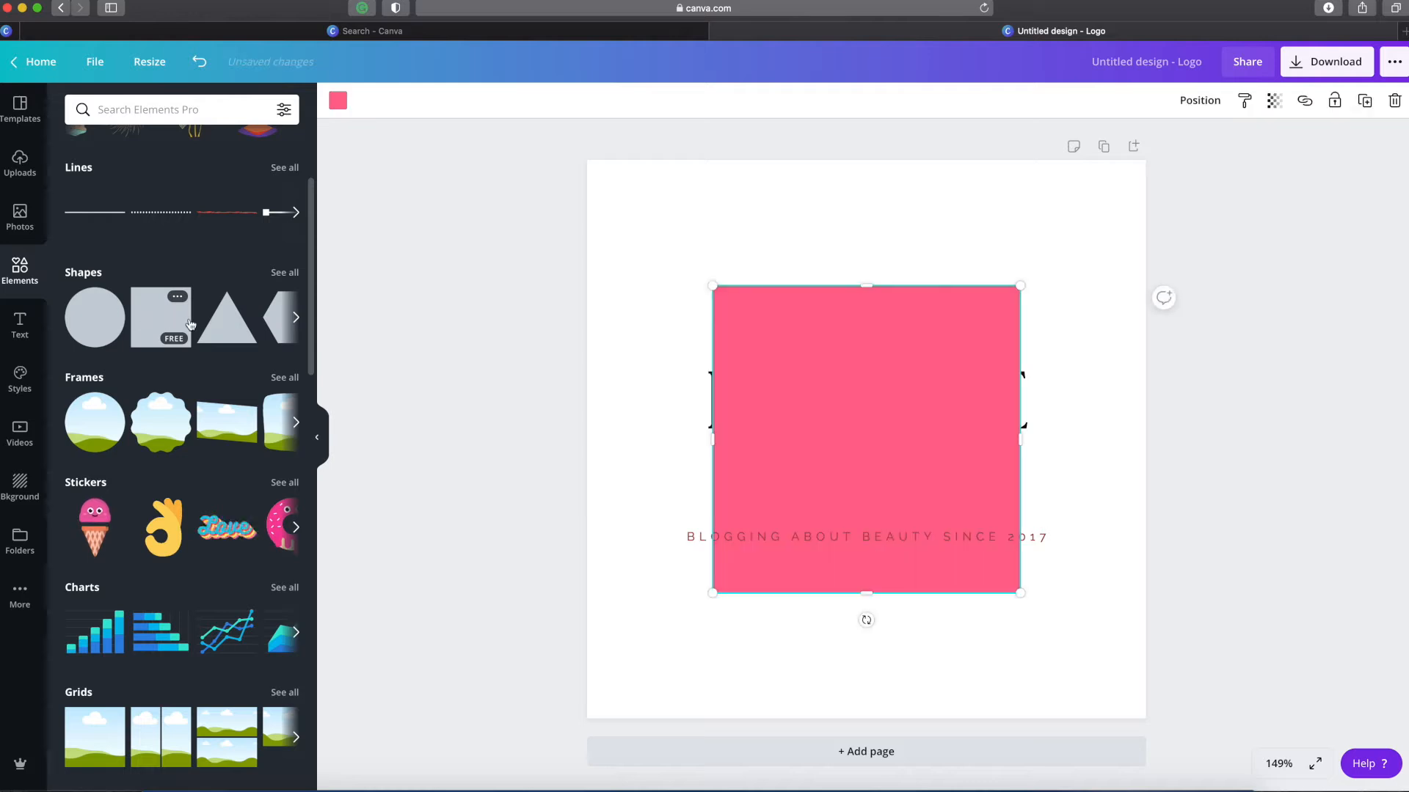
left_click_drag(833, 396, 900, 386)
left_click_drag(927, 283, 945, 371)
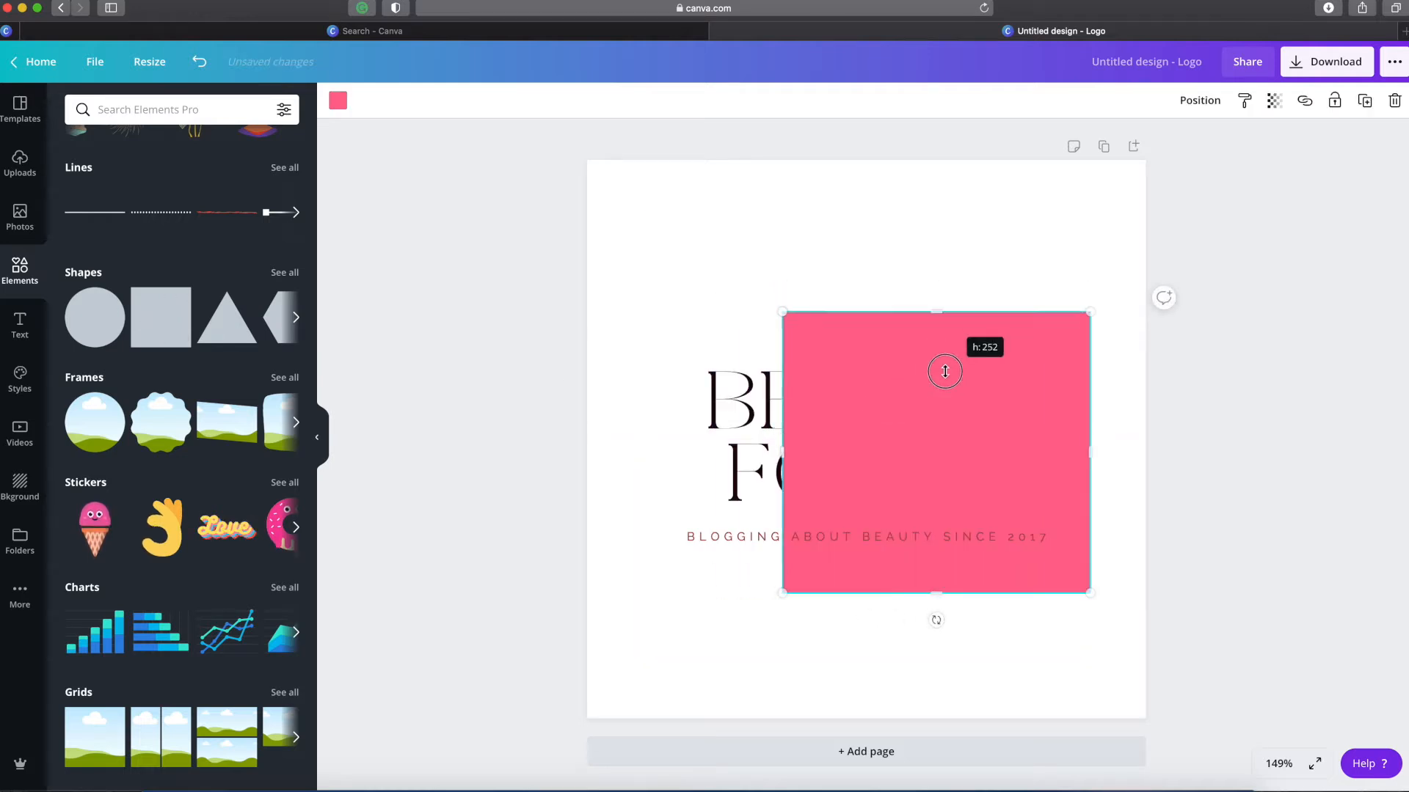
left_click(1394, 101)
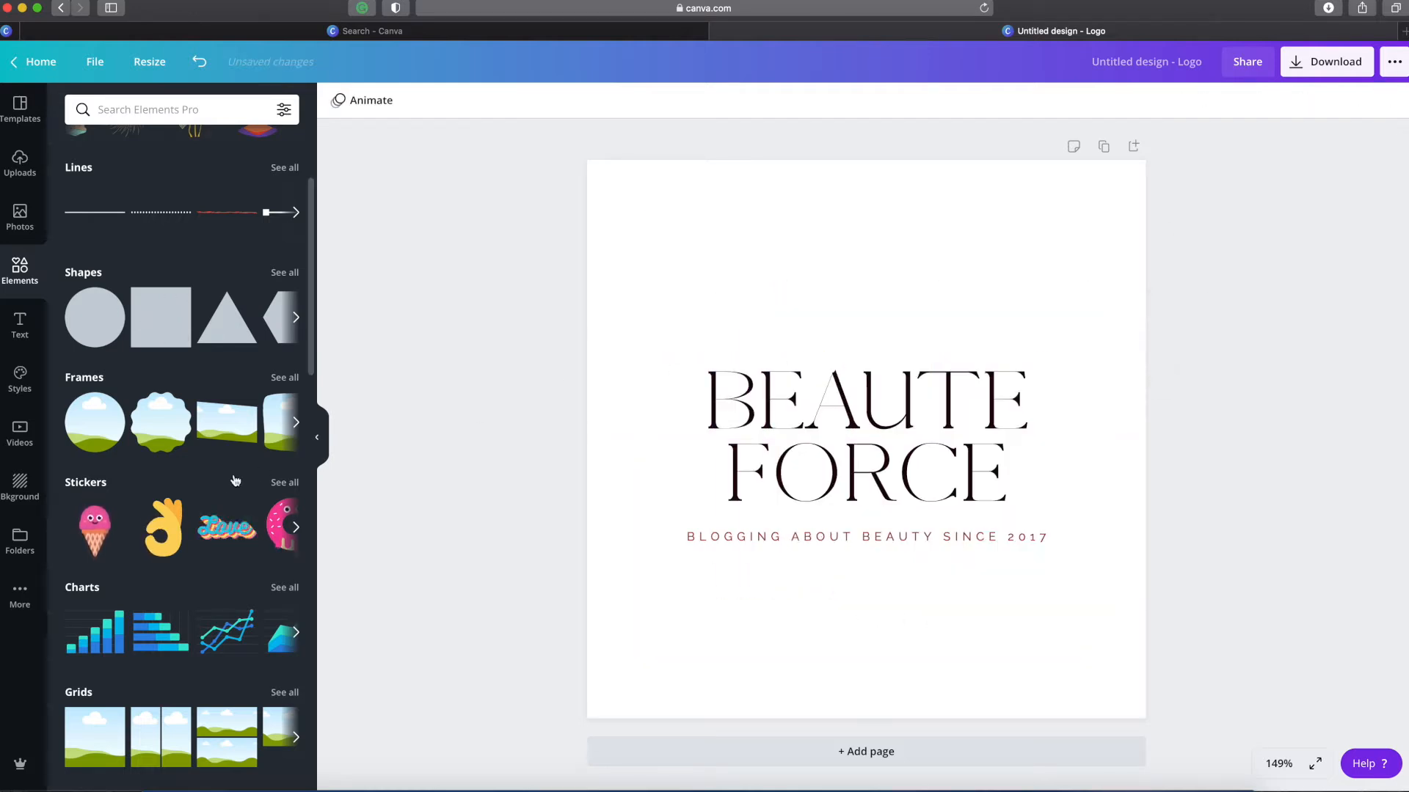
Try a circular photo frame on the page and delete it
left_click(91, 421)
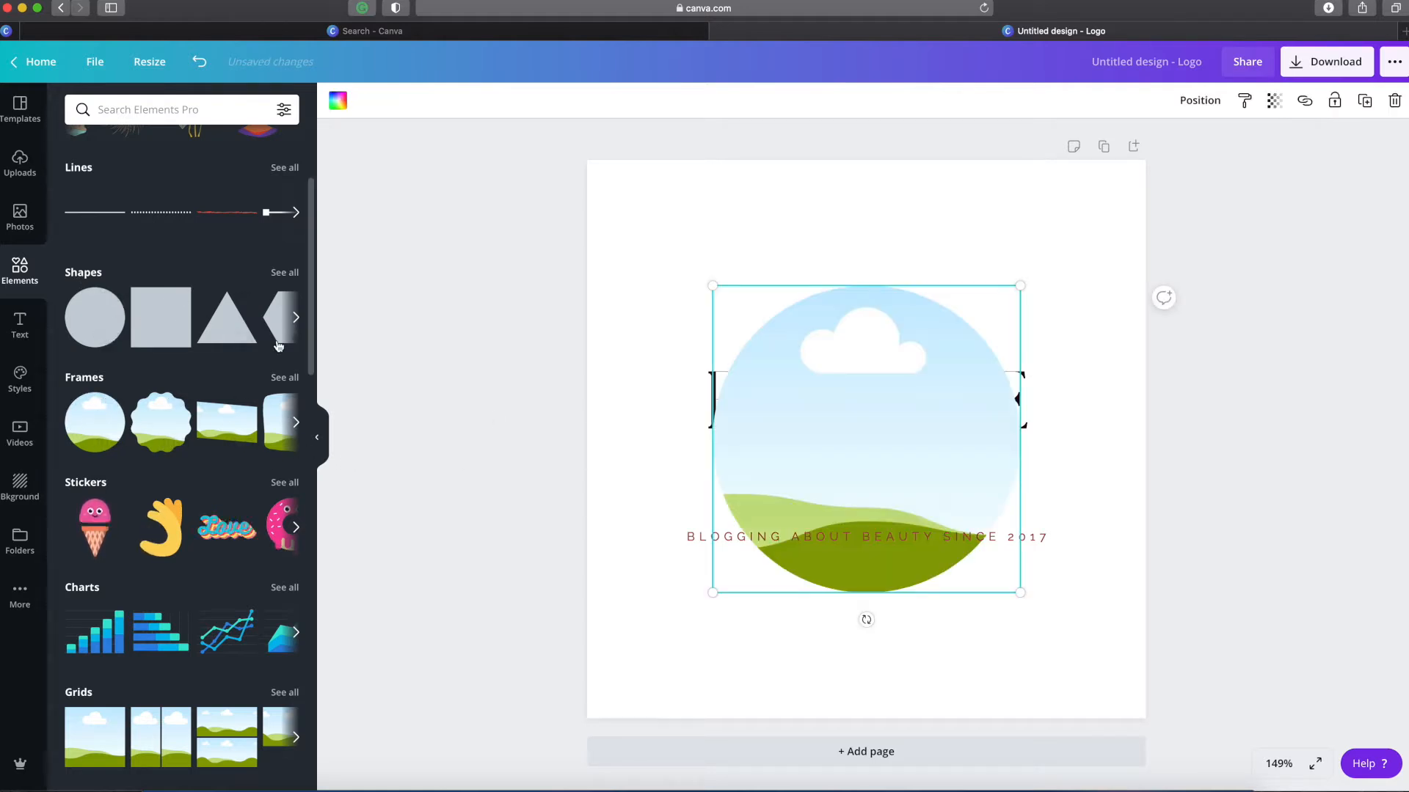
scroll(279, 346, "down", 1)
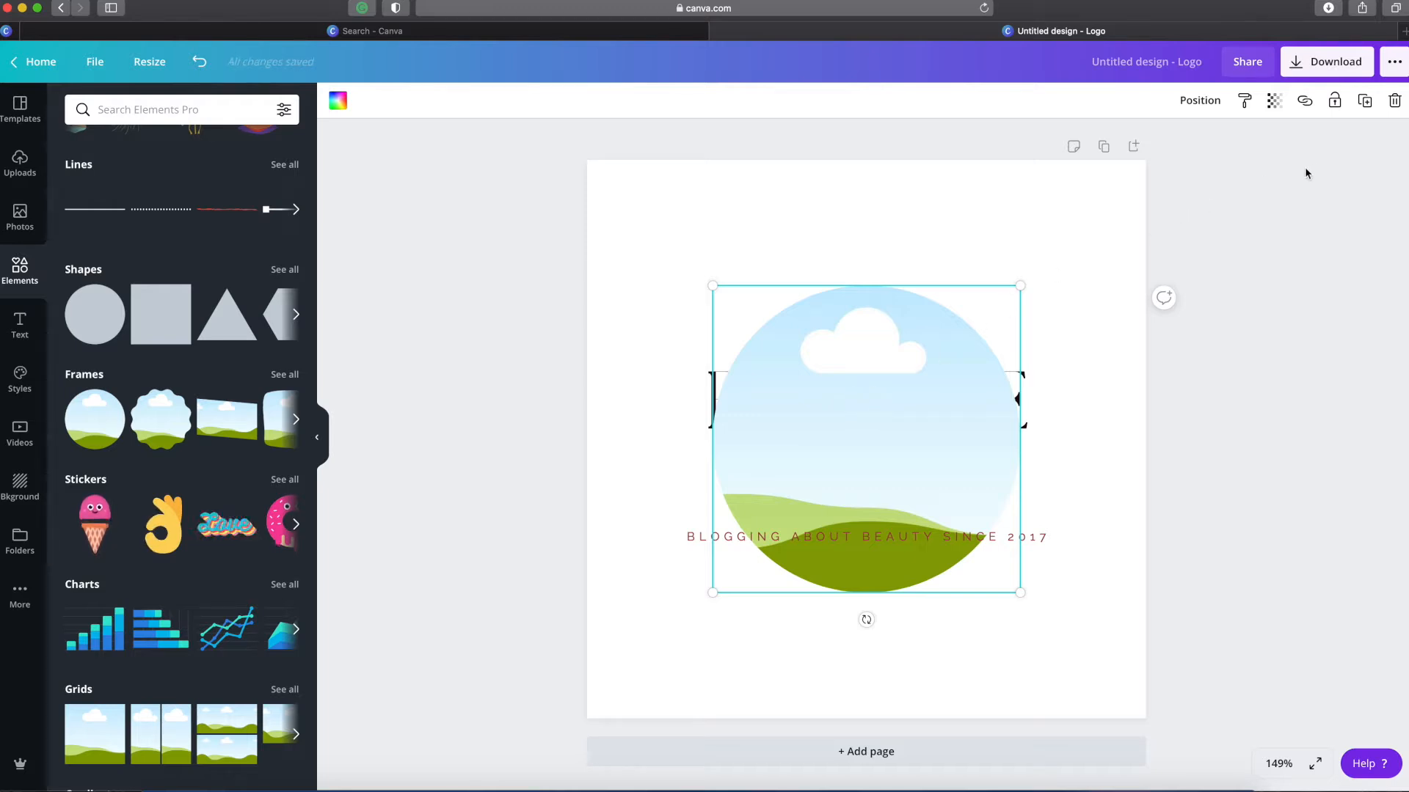
left_click(1394, 101)
Search the elements for "lips" and place the dark crimson lip-print graphic, horizontally centred, over the BEAUTE FORCE title
scroll(102, 488, "down", 2)
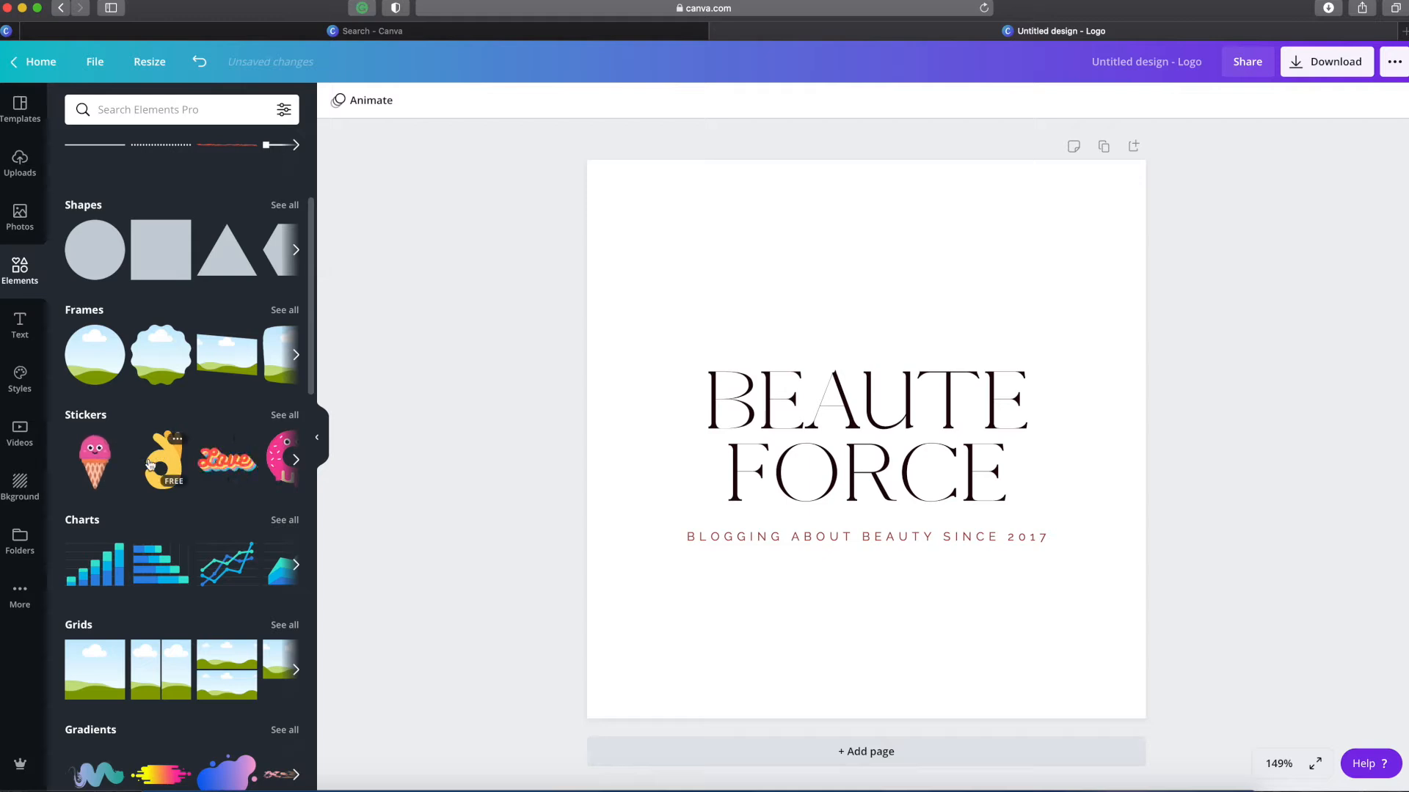
scroll(162, 465, "down", 5)
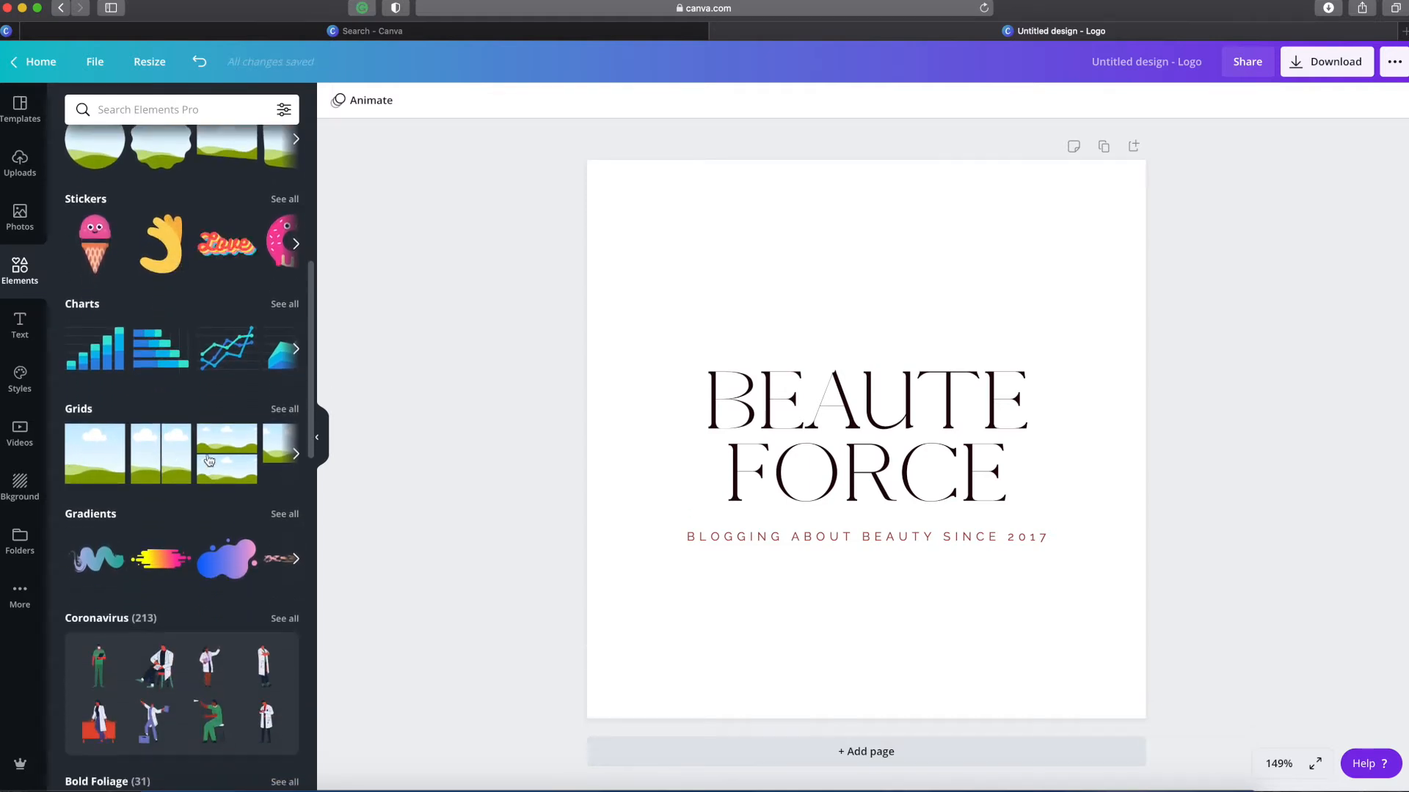
scroll(149, 499, "down", 20)
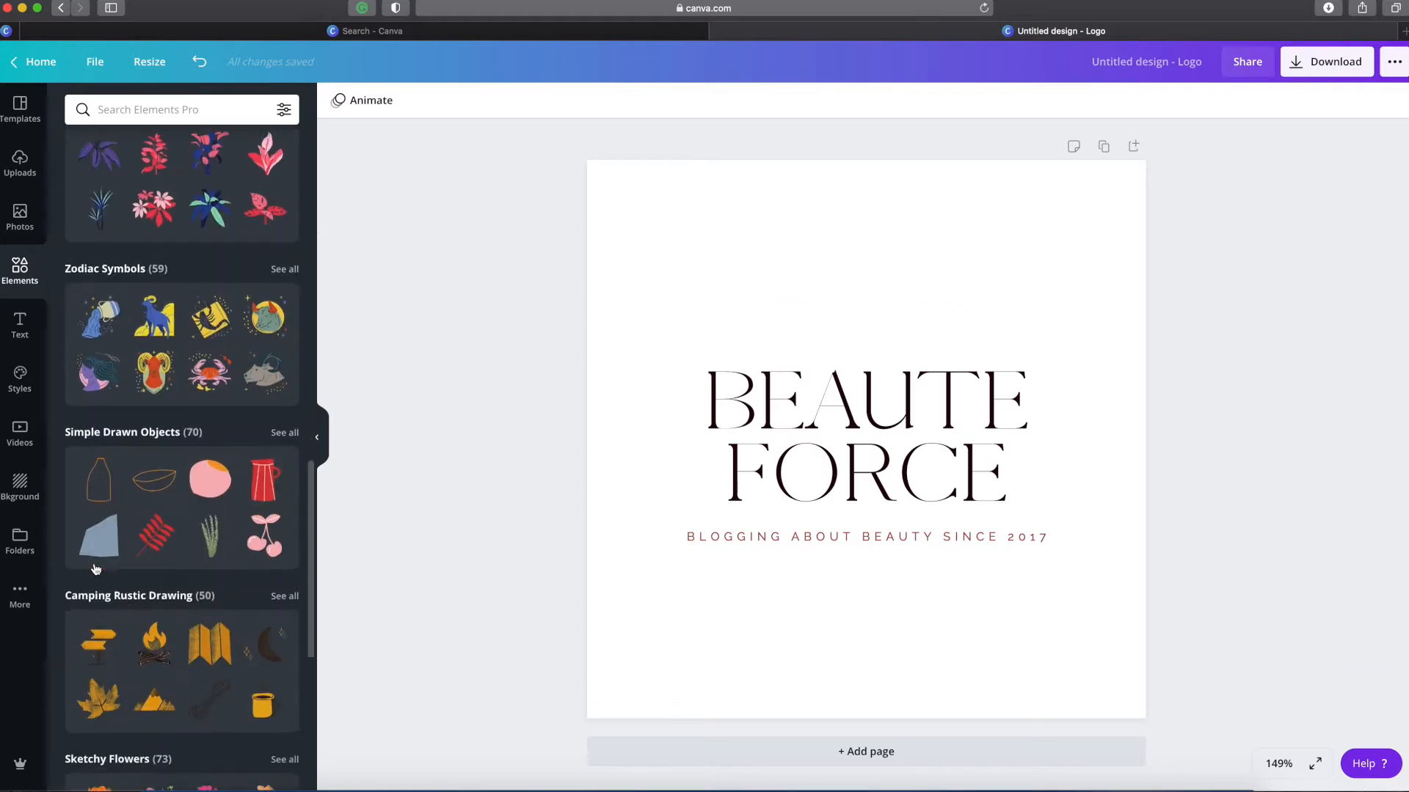
scroll(100, 565, "down", 15)
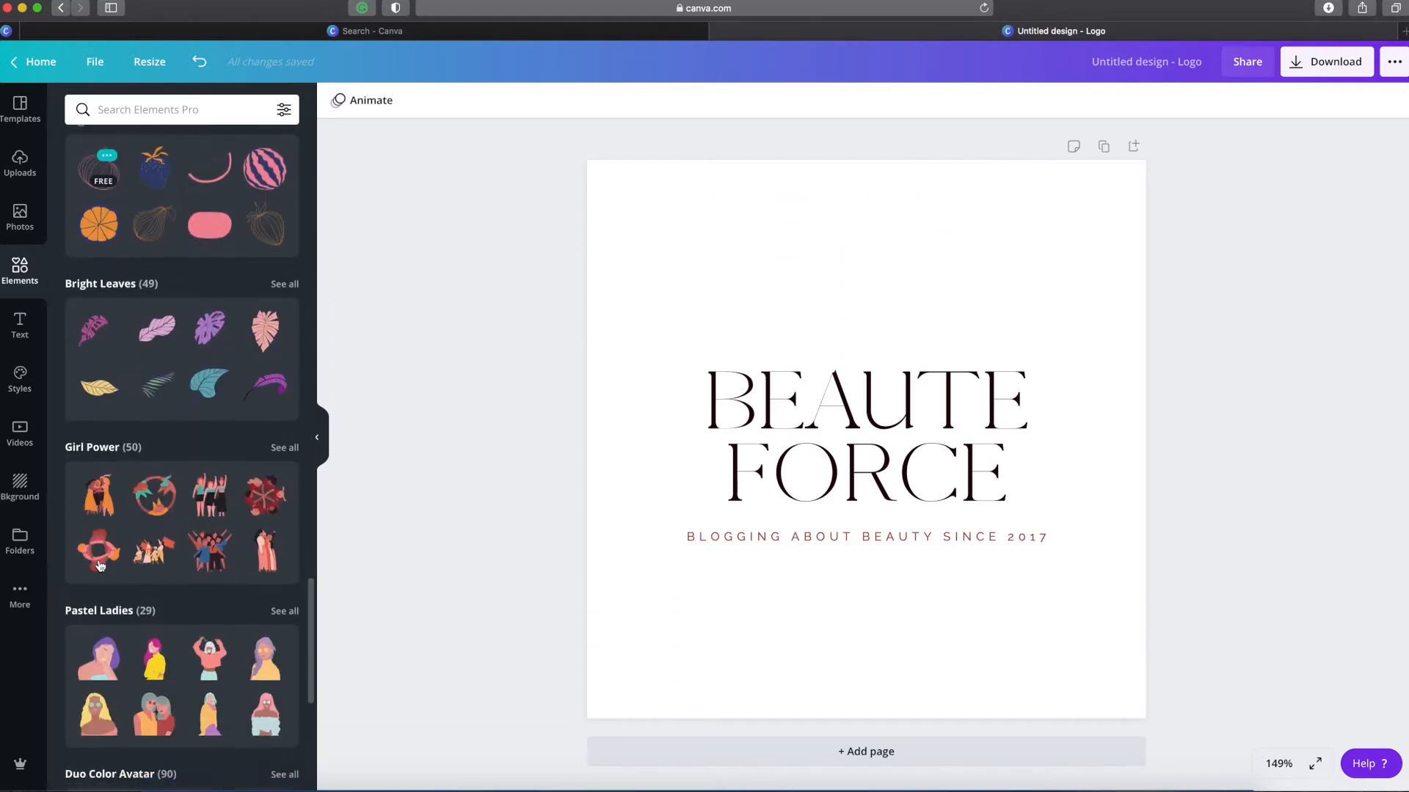
scroll(100, 565, "up", 20)
scroll(100, 565, "up", 7)
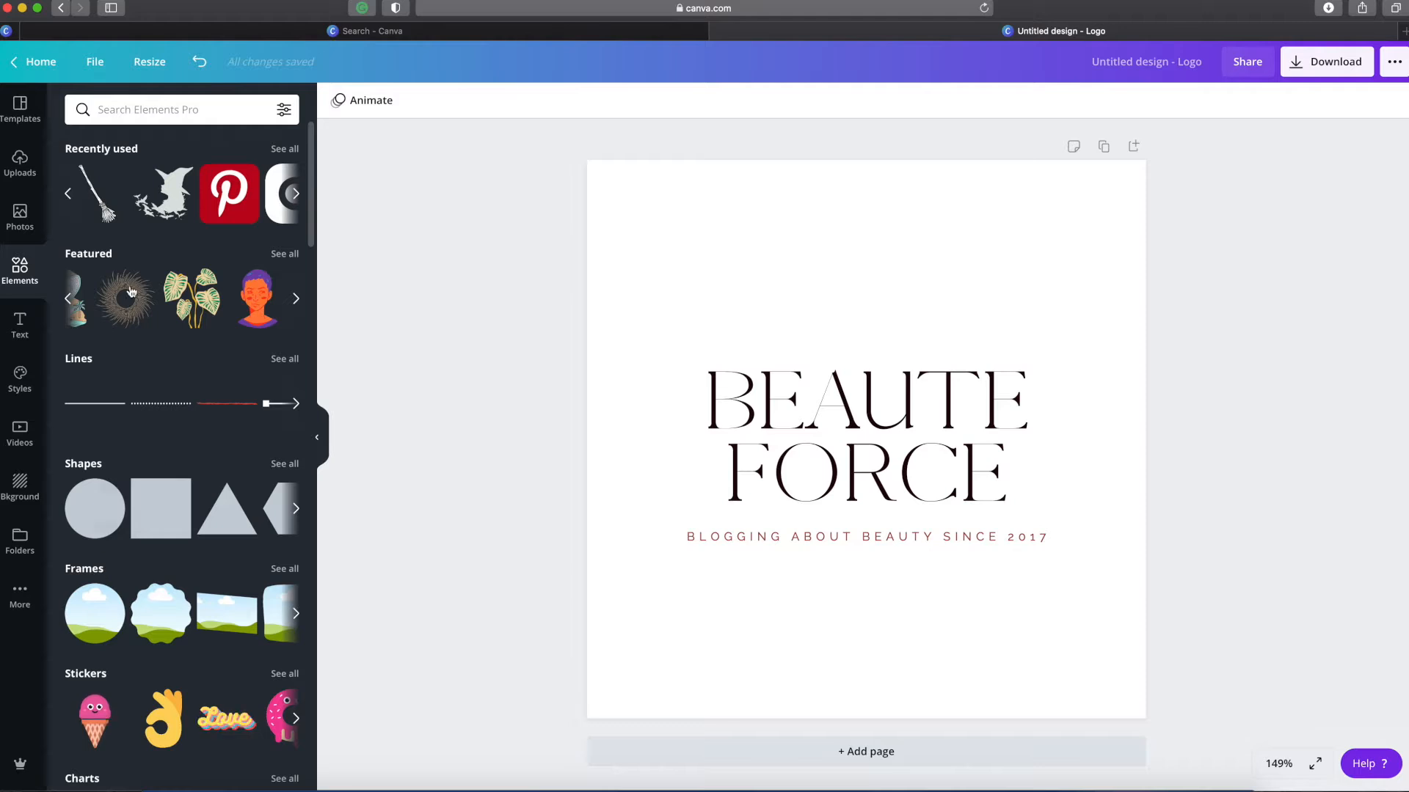
left_click(203, 109)
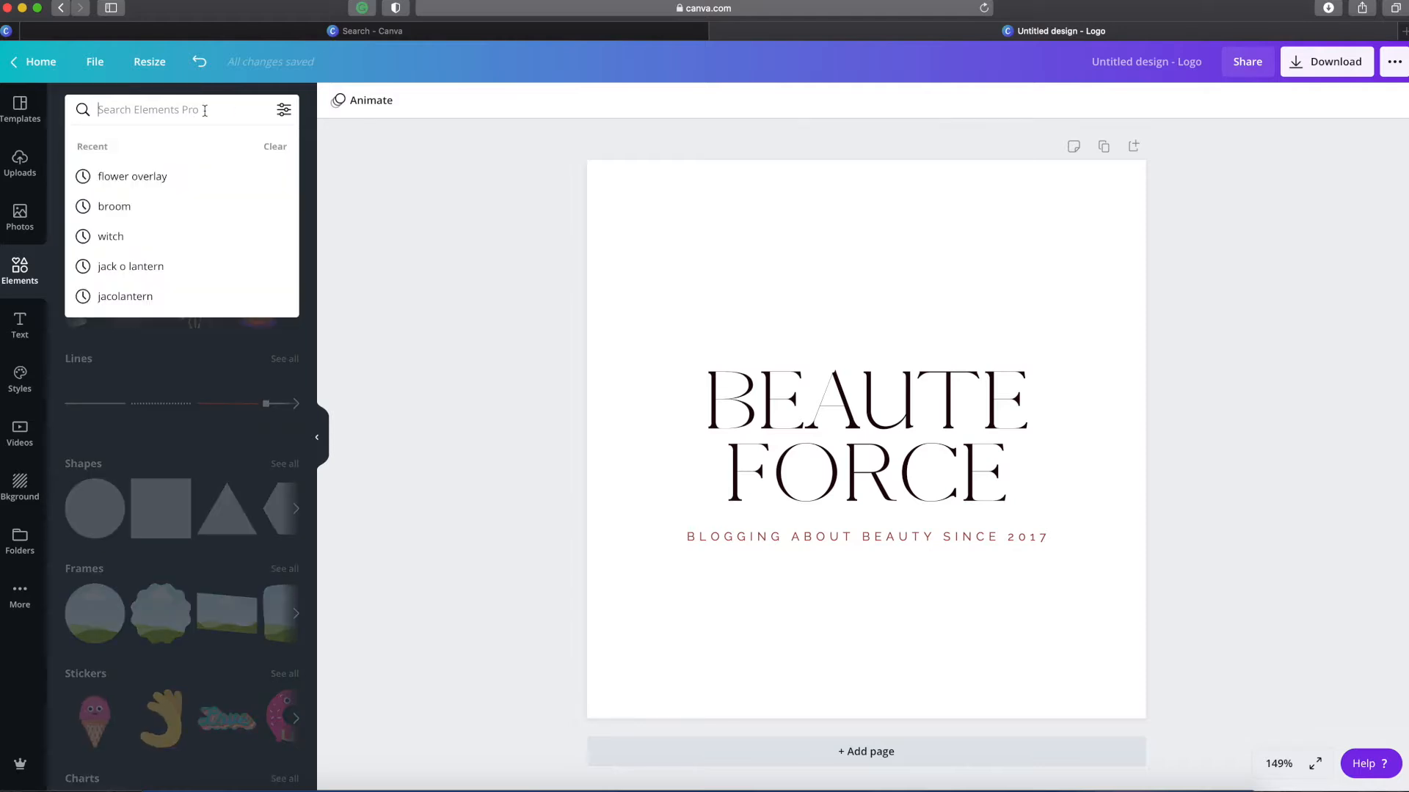
type("lips")
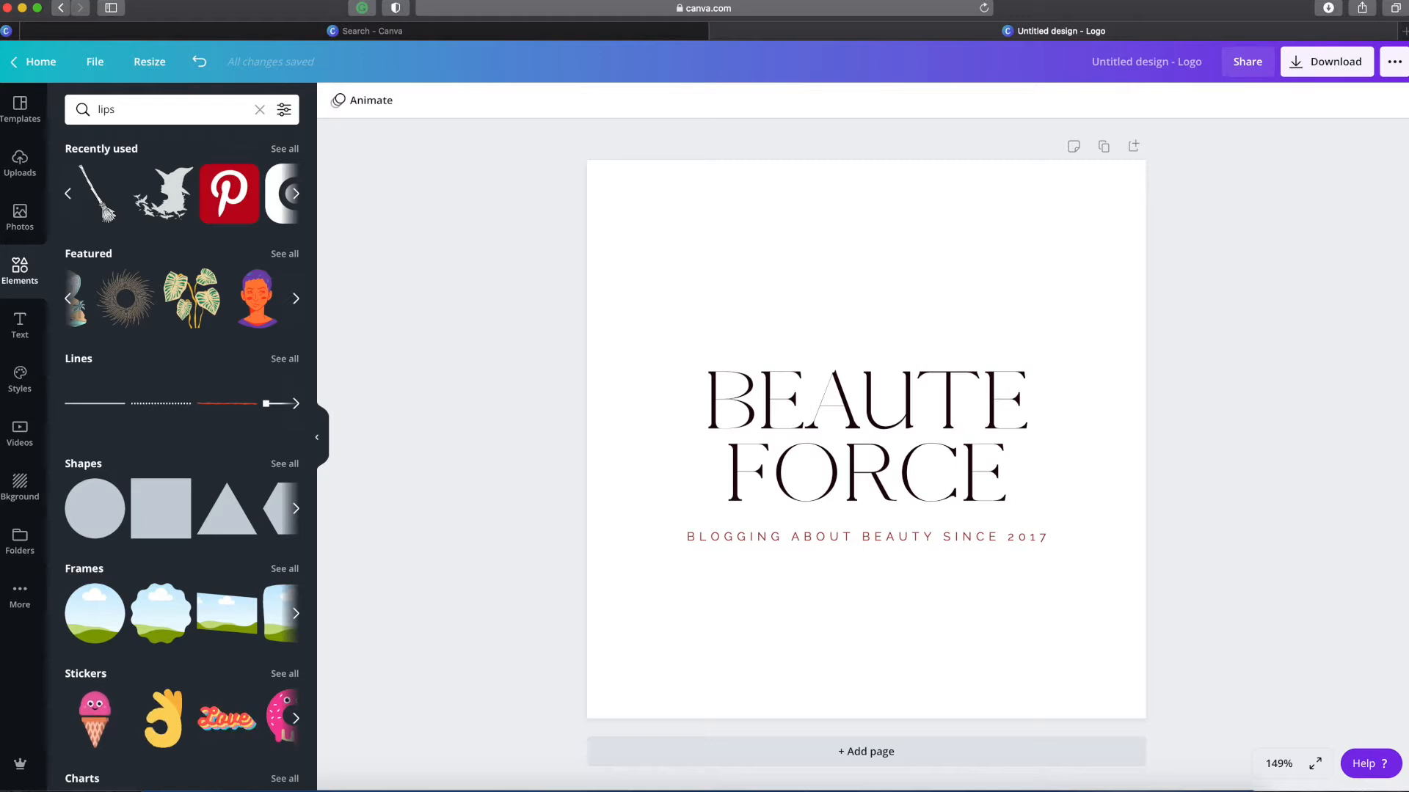
key("Return")
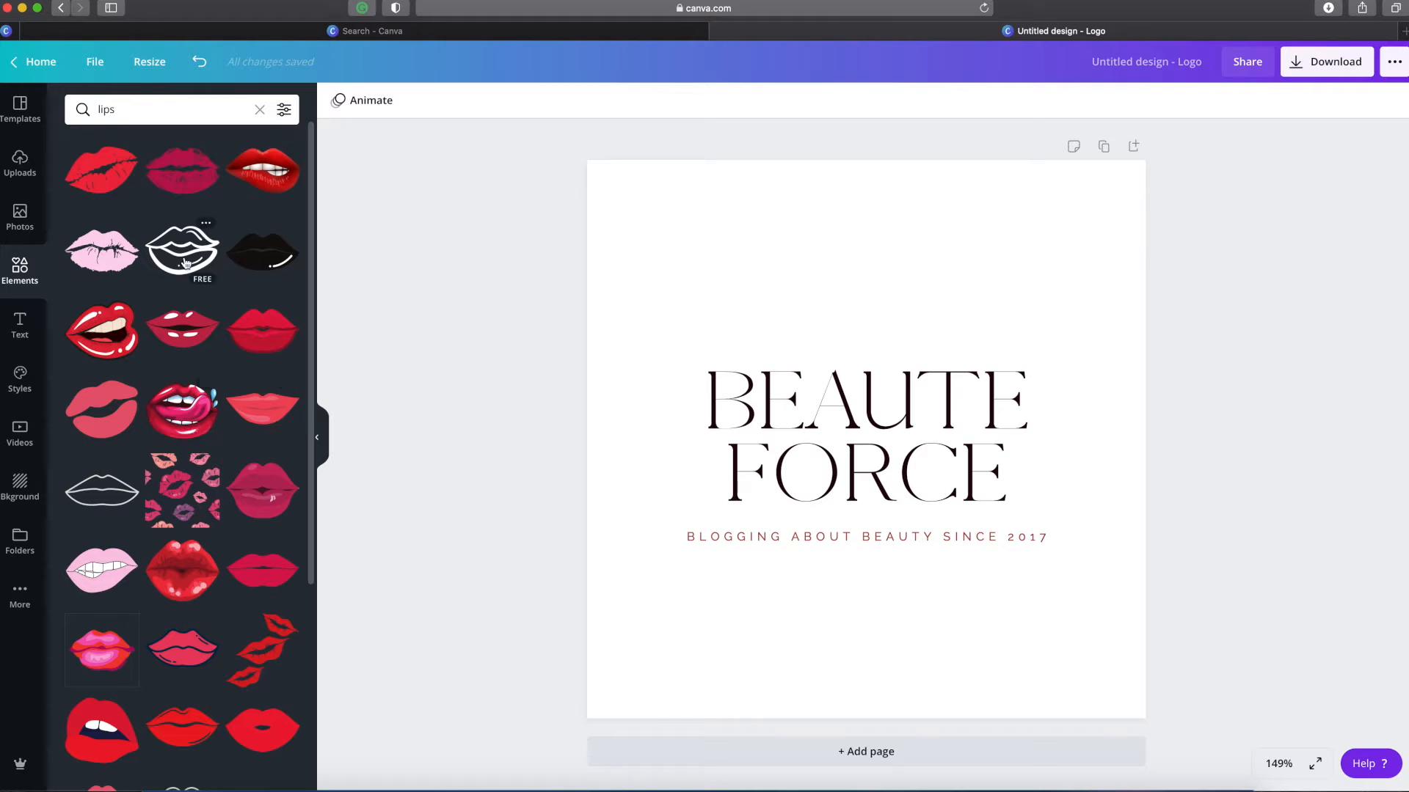
left_click(181, 185)
mouse_move(844, 463)
left_mouse_down()
mouse_move(819, 317)
mouse_move(860, 314)
mouse_move(821, 331)
mouse_move(845, 452)
left_mouse_up()
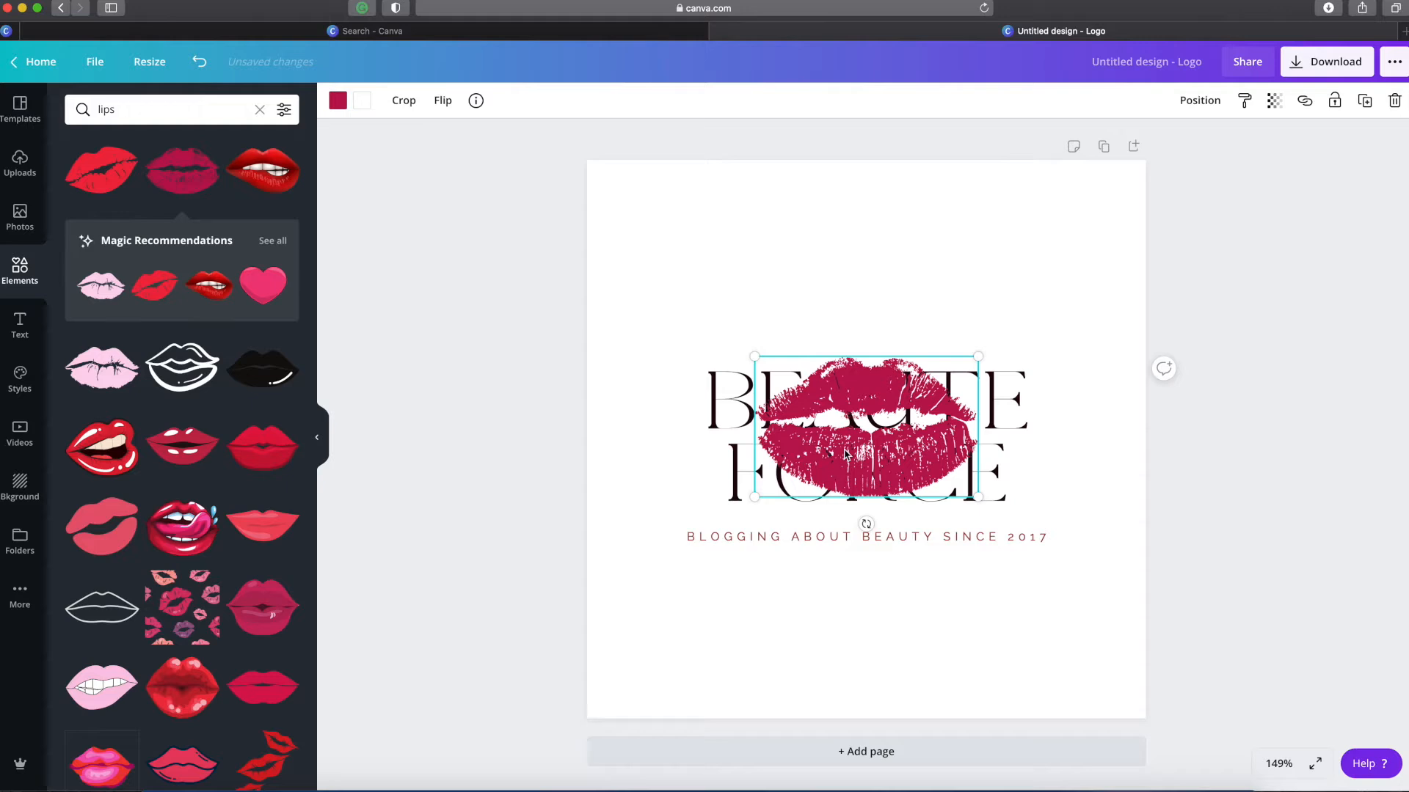
Send the lips graphic behind the title text and set its transparency to 56
left_click(1220, 108)
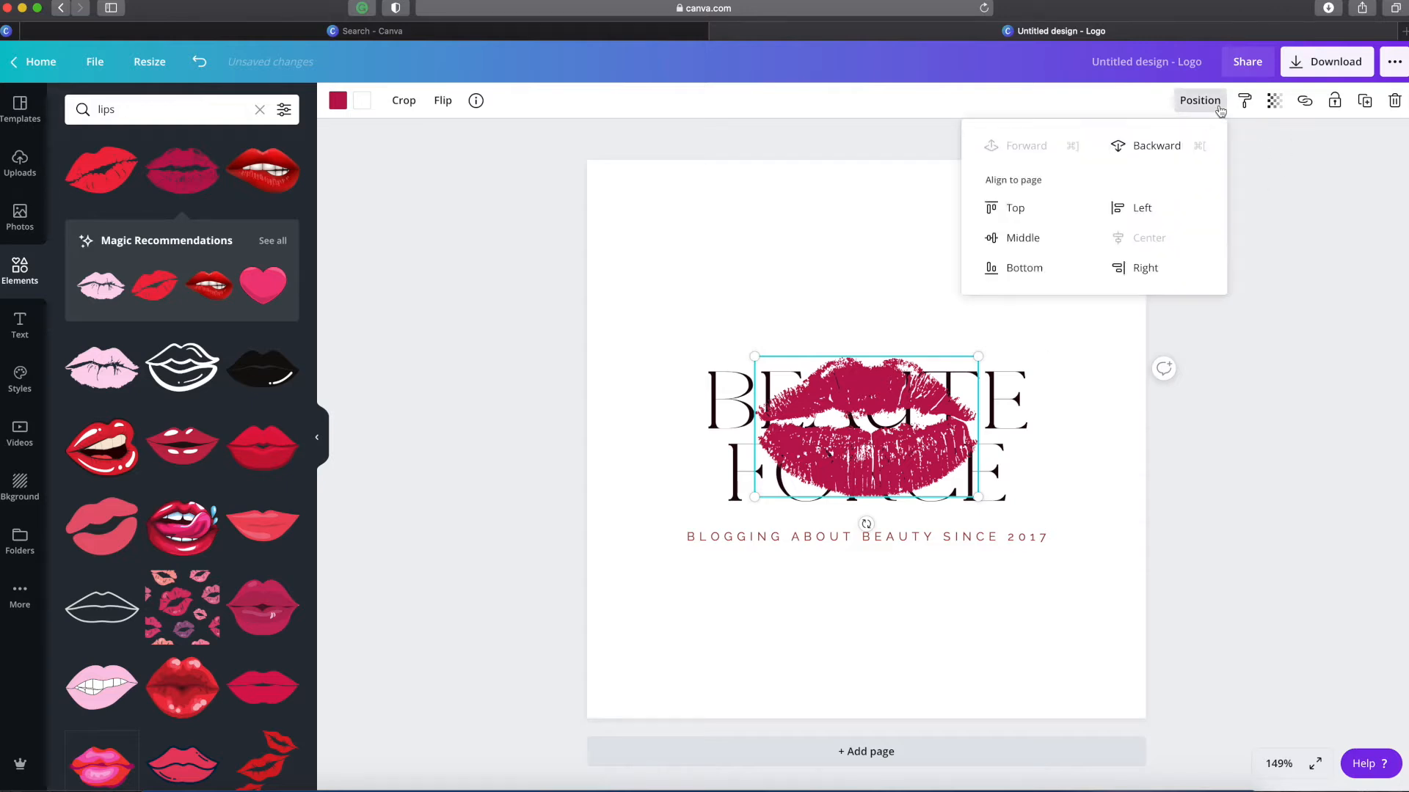
left_click(1149, 155)
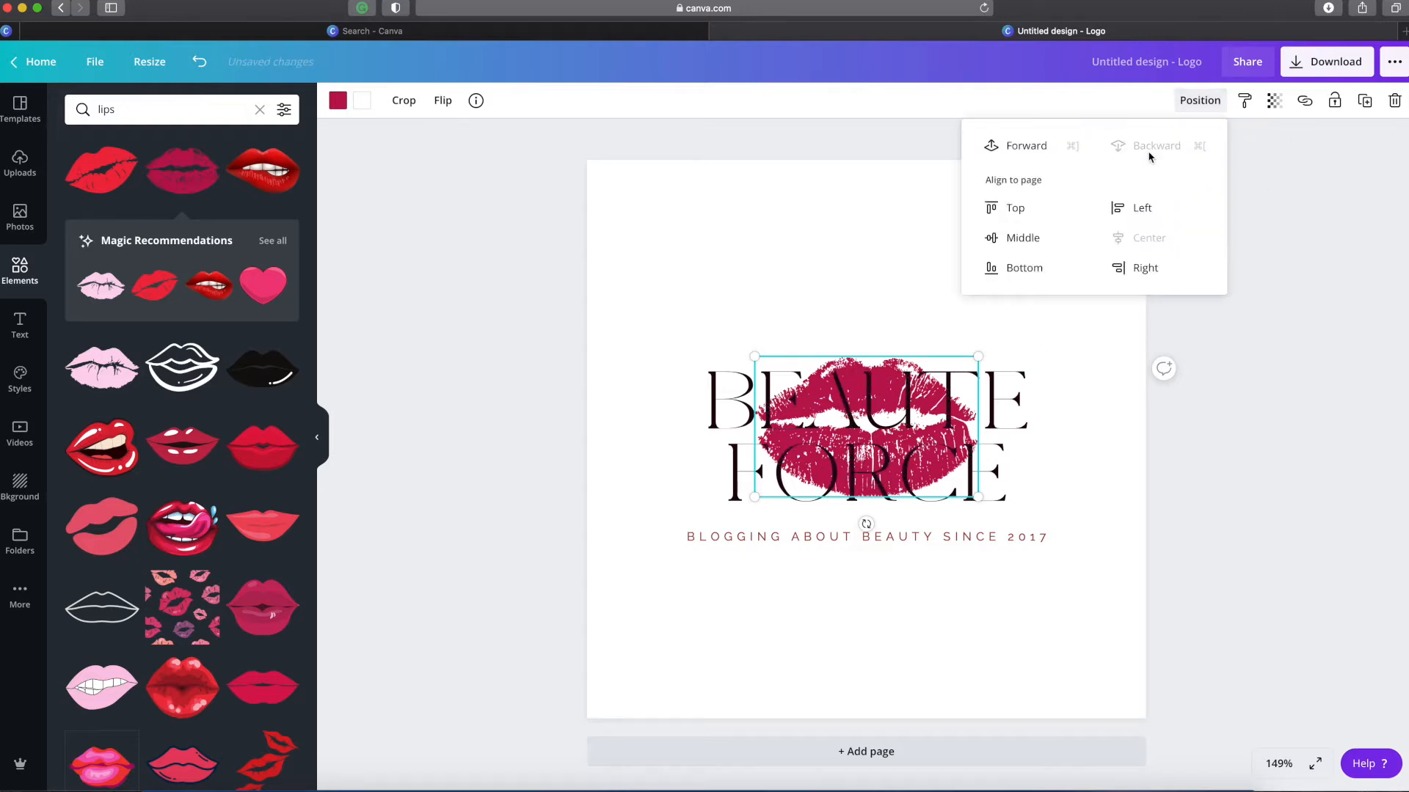
left_click(1275, 101)
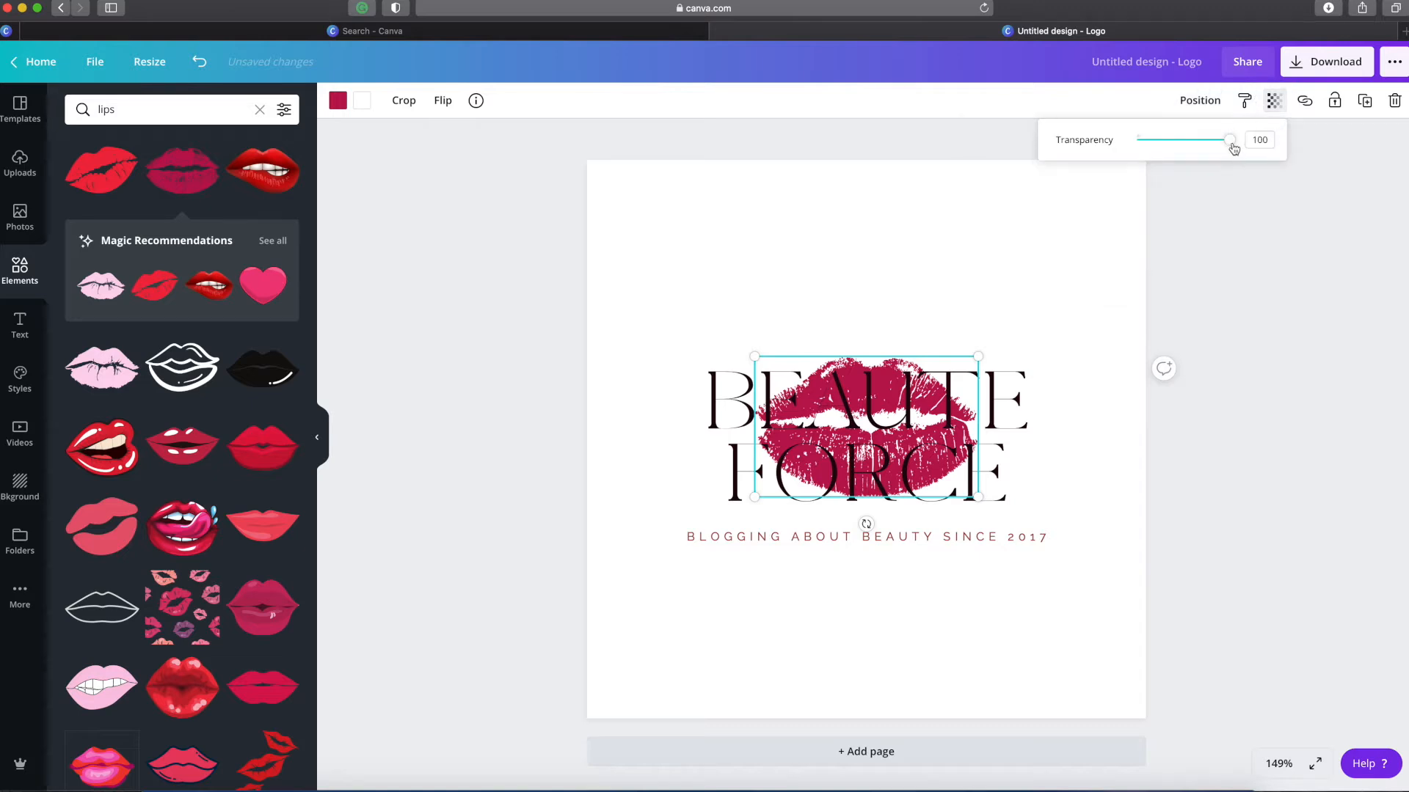
left_click_drag(1233, 146, 1189, 145)
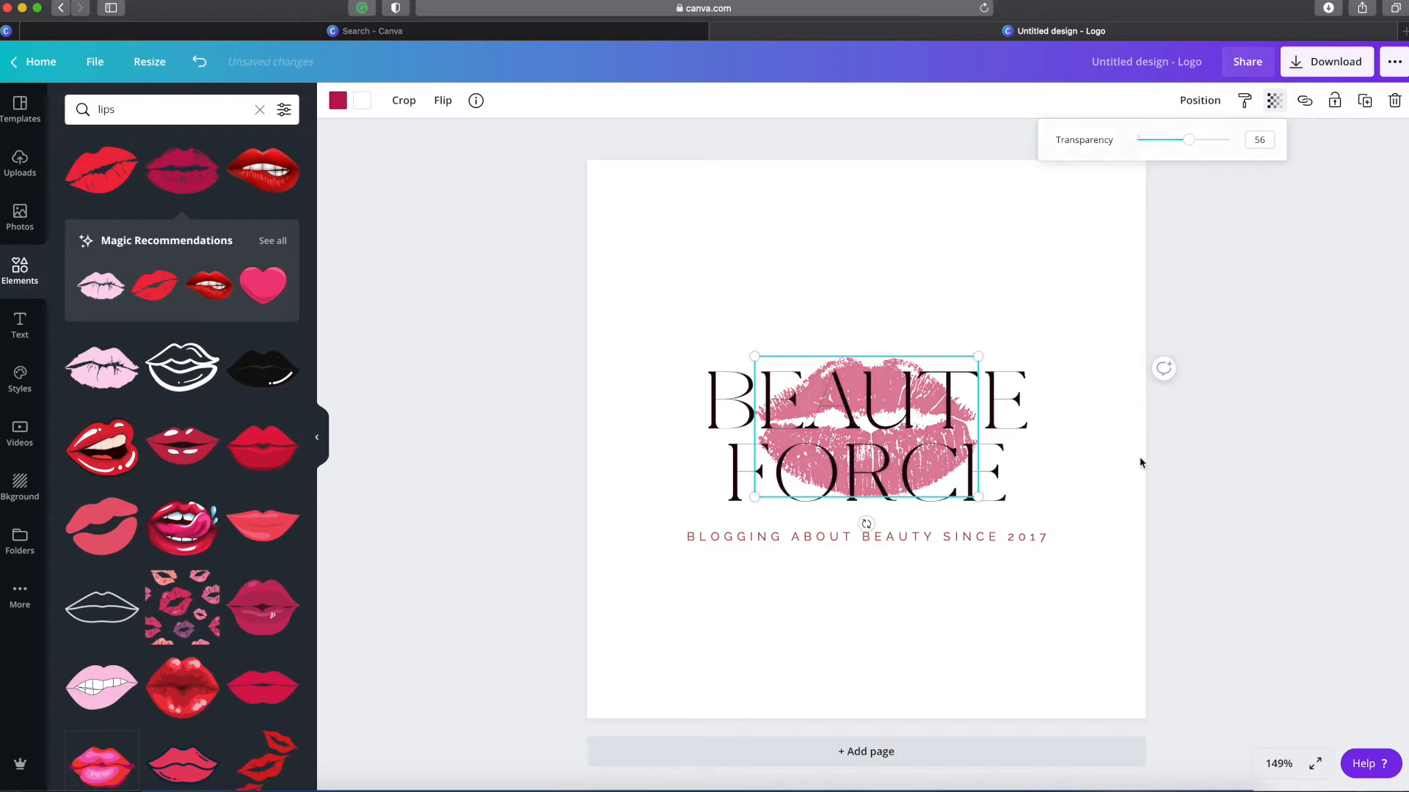
Replace the BEAUTE FORCE title with "Gorgeous Girls", one word per line
left_click(951, 424)
left_click(1028, 477)
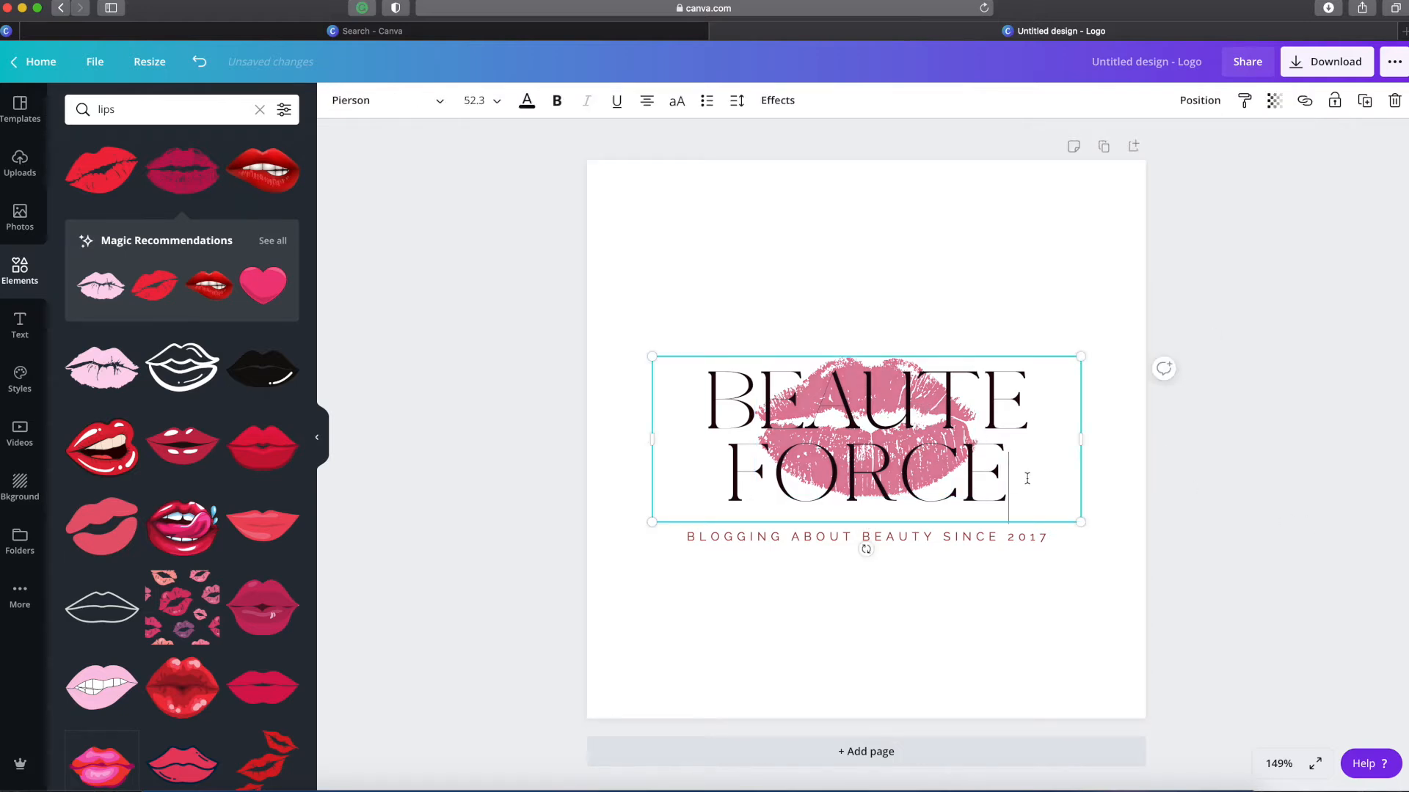
left_click_drag(1011, 477, 713, 396)
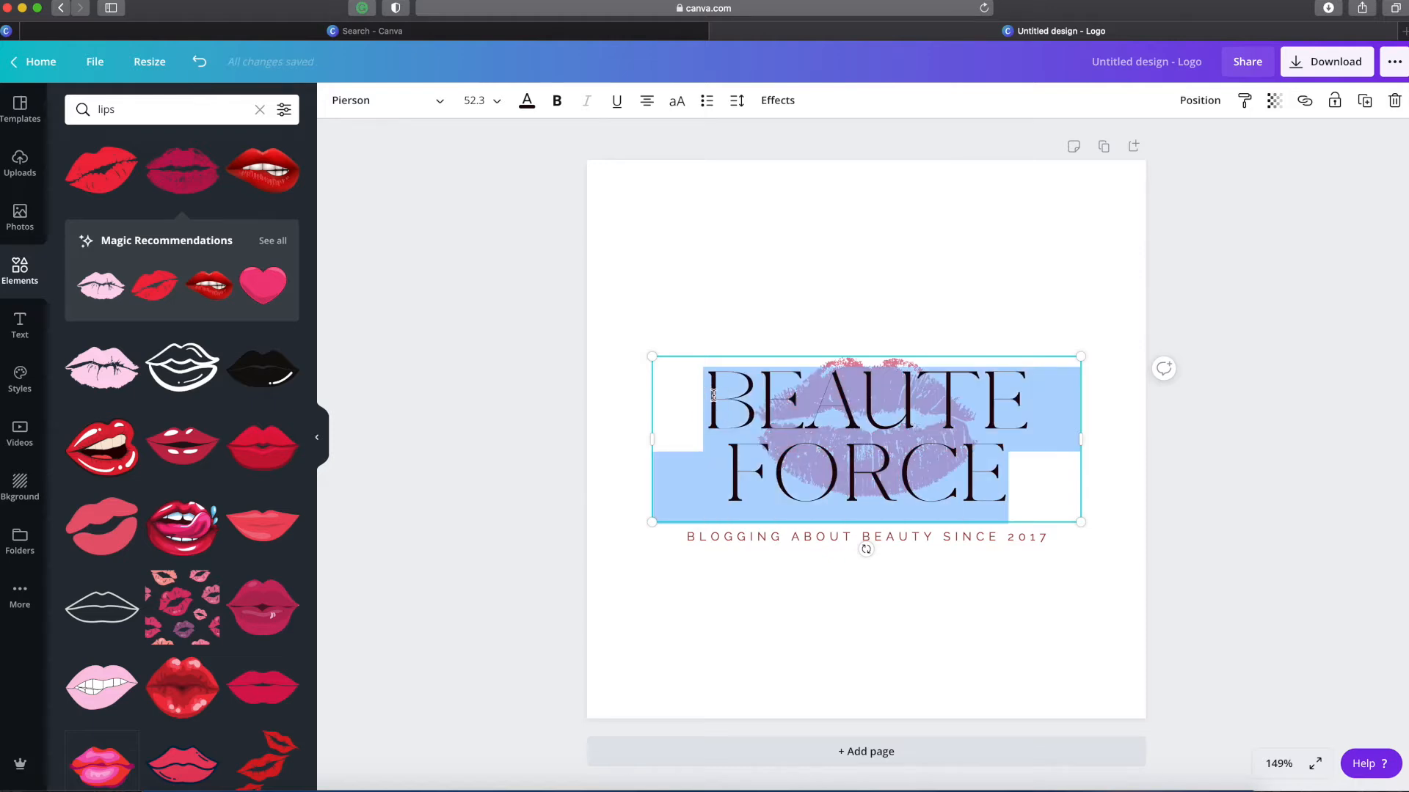
key("BackSpace")
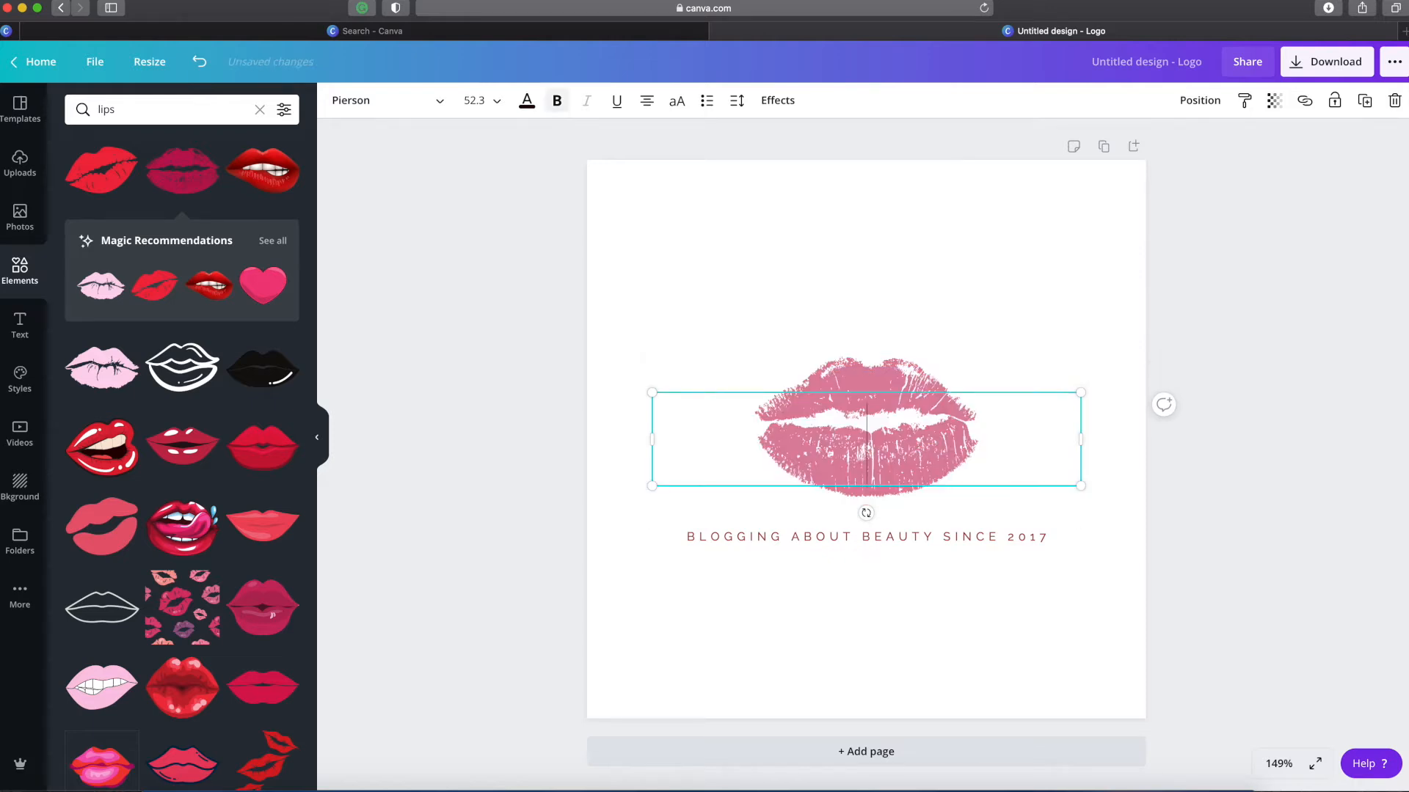
type("Gorgeous")
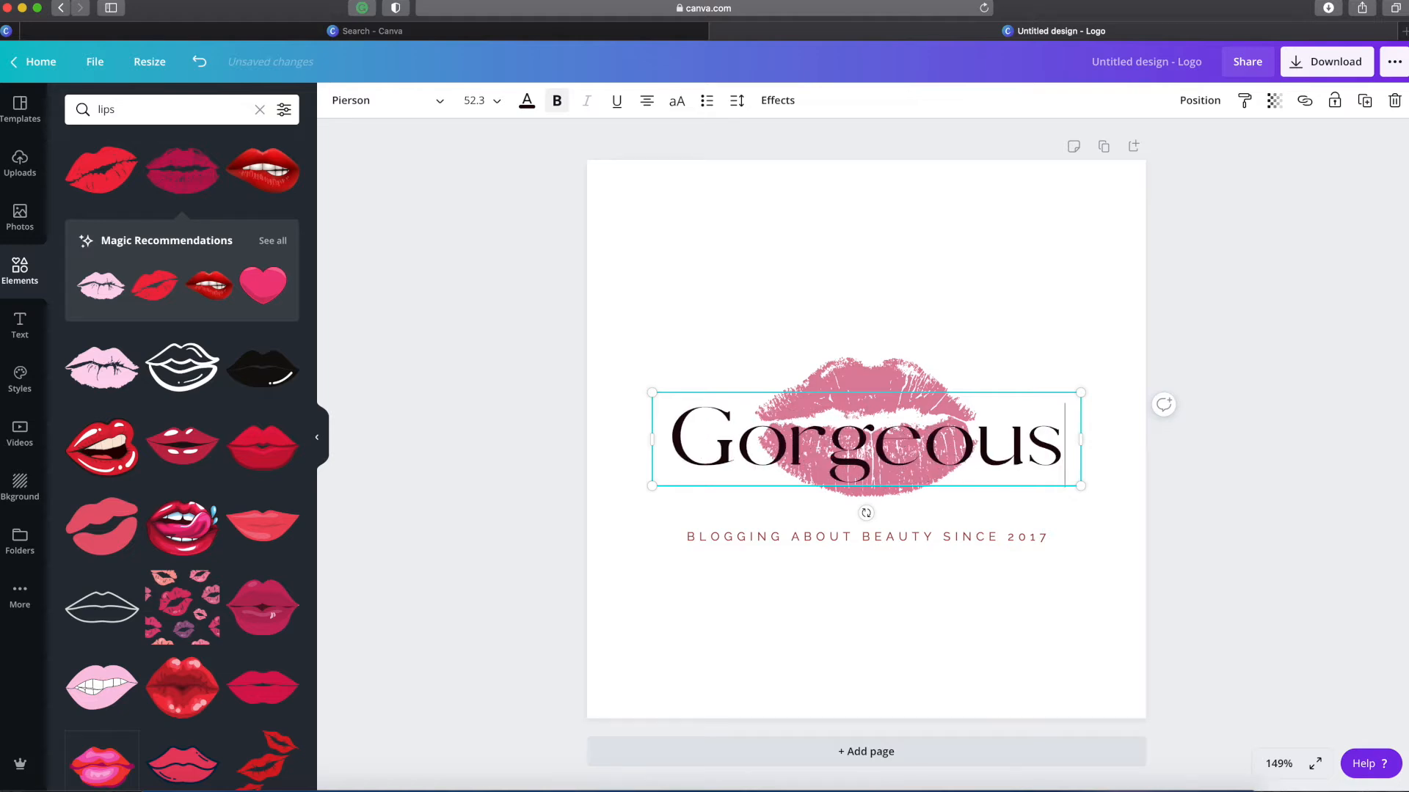
key("Return")
type("Girls")
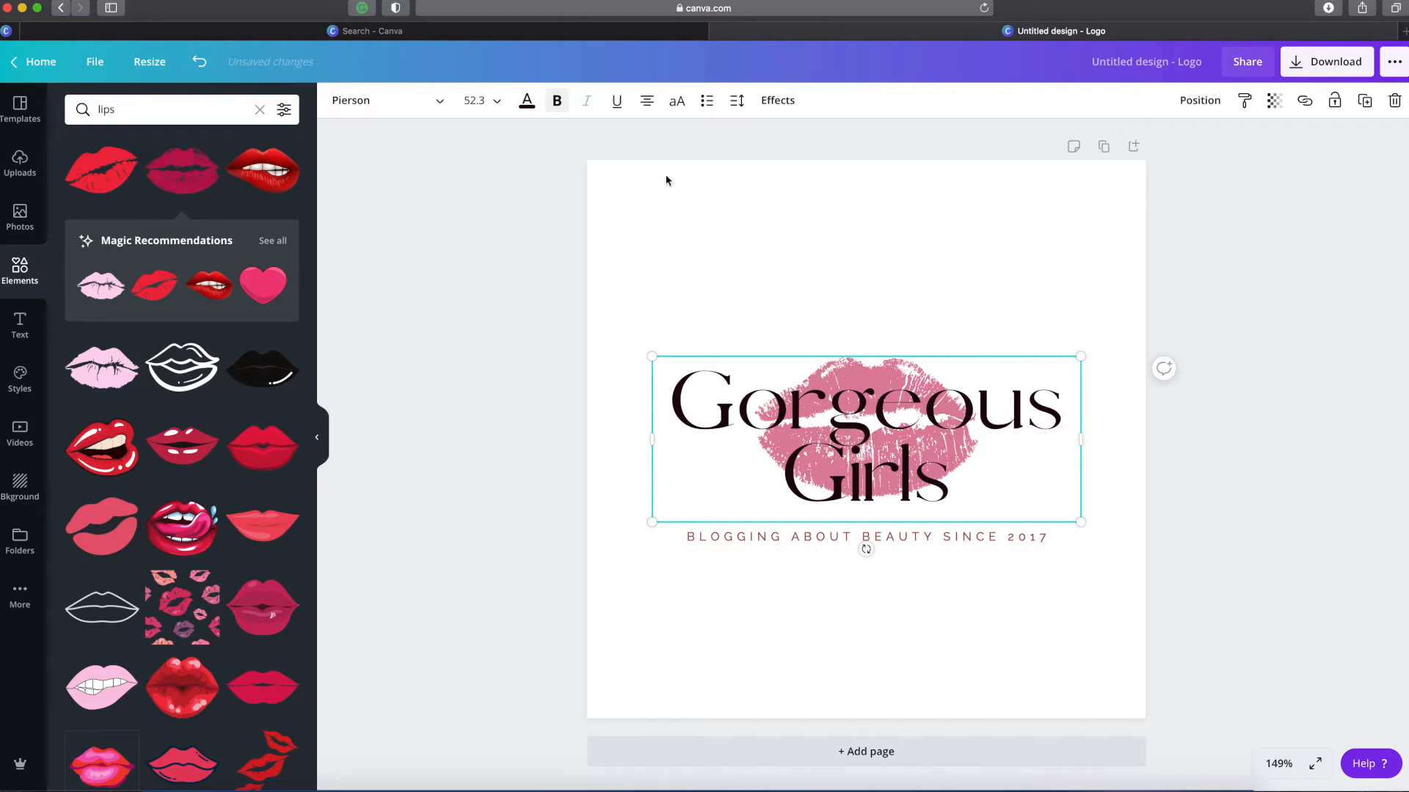
Set the Gorgeous Girls title in uppercase and widen its text box so GORGEOUS fits on one line
left_click(958, 467)
left_click(677, 101)
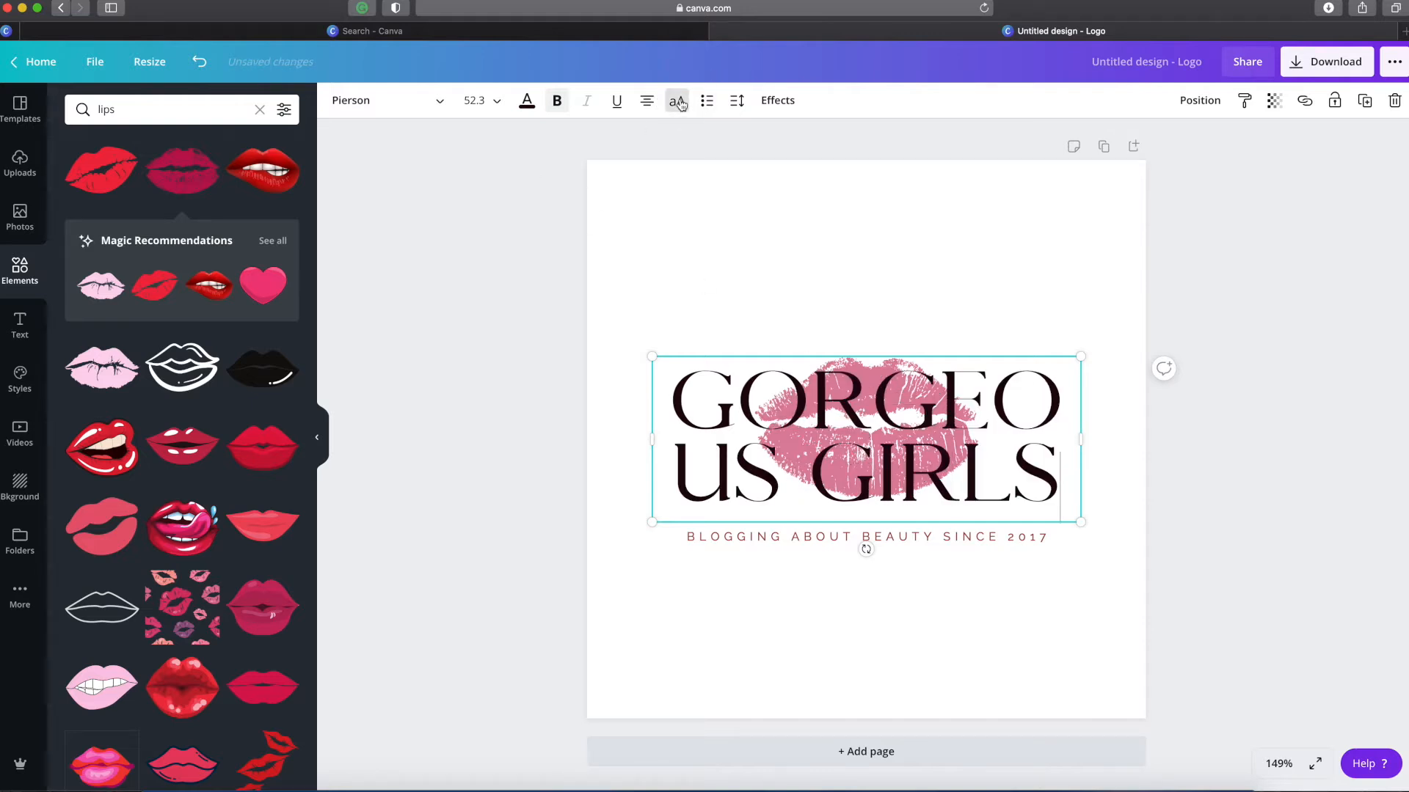
left_click_drag(1082, 441, 1210, 450)
left_click_drag(1086, 357, 1030, 358)
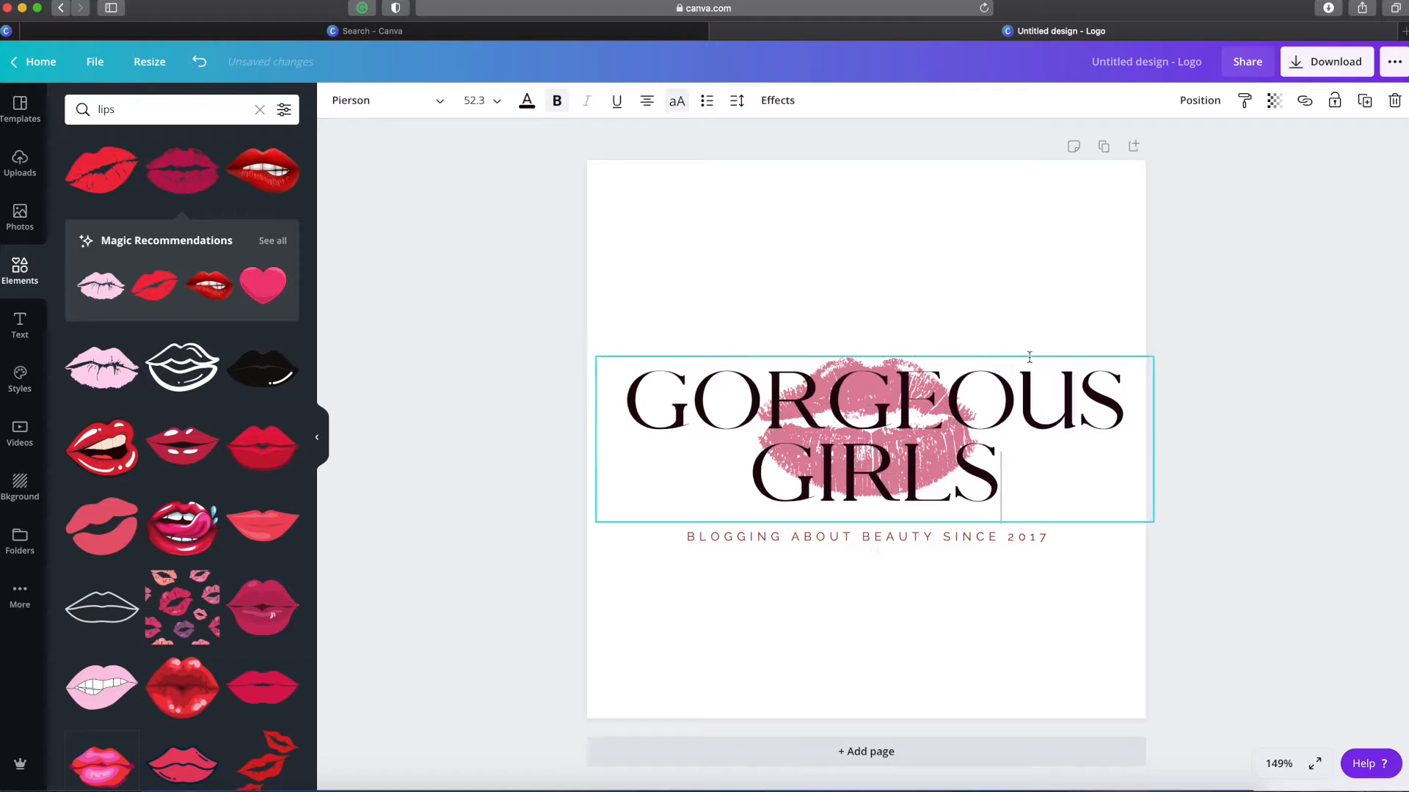
Scale the GORGEOUS GIRLS title down to font size 38.1 and centre it over the lips graphic
left_click(493, 105)
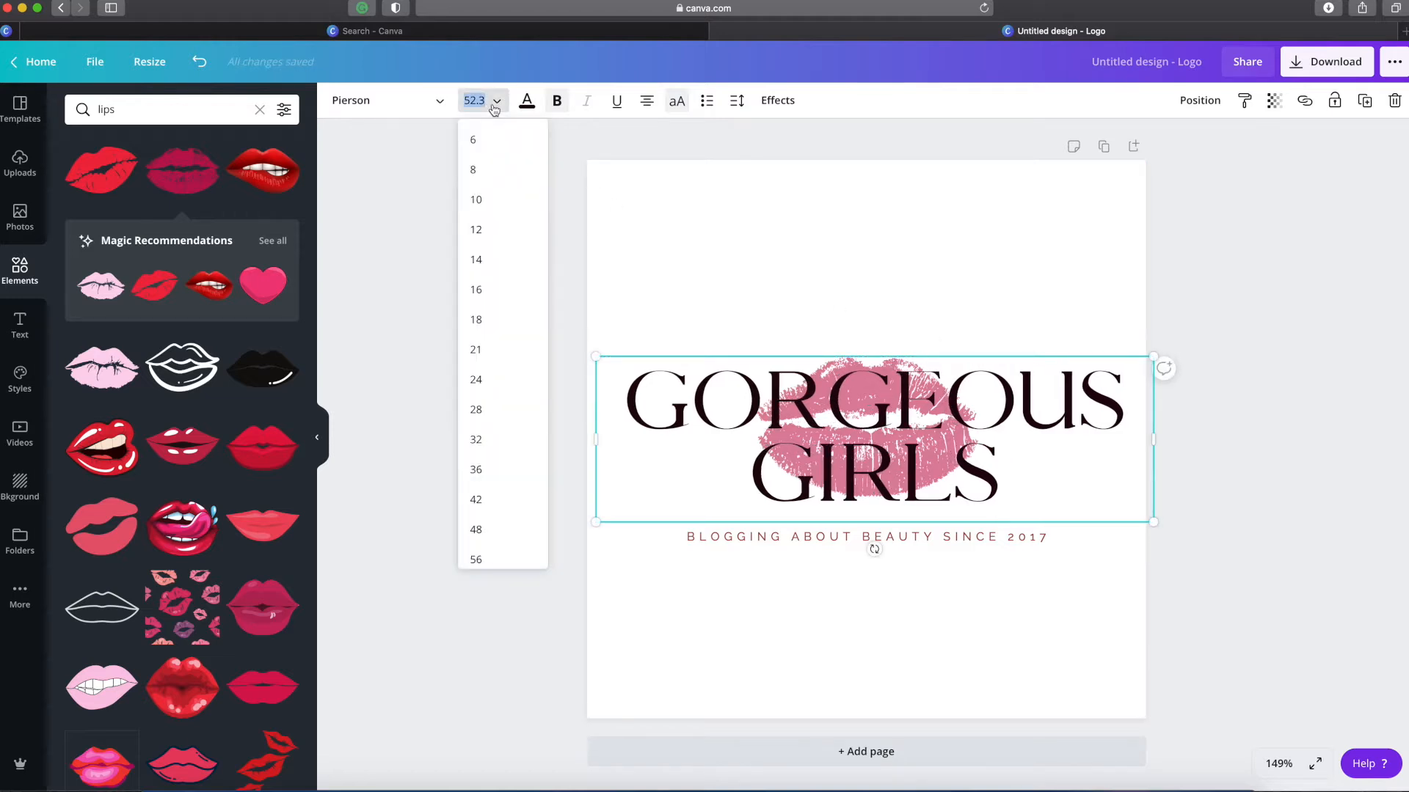
left_click(496, 105)
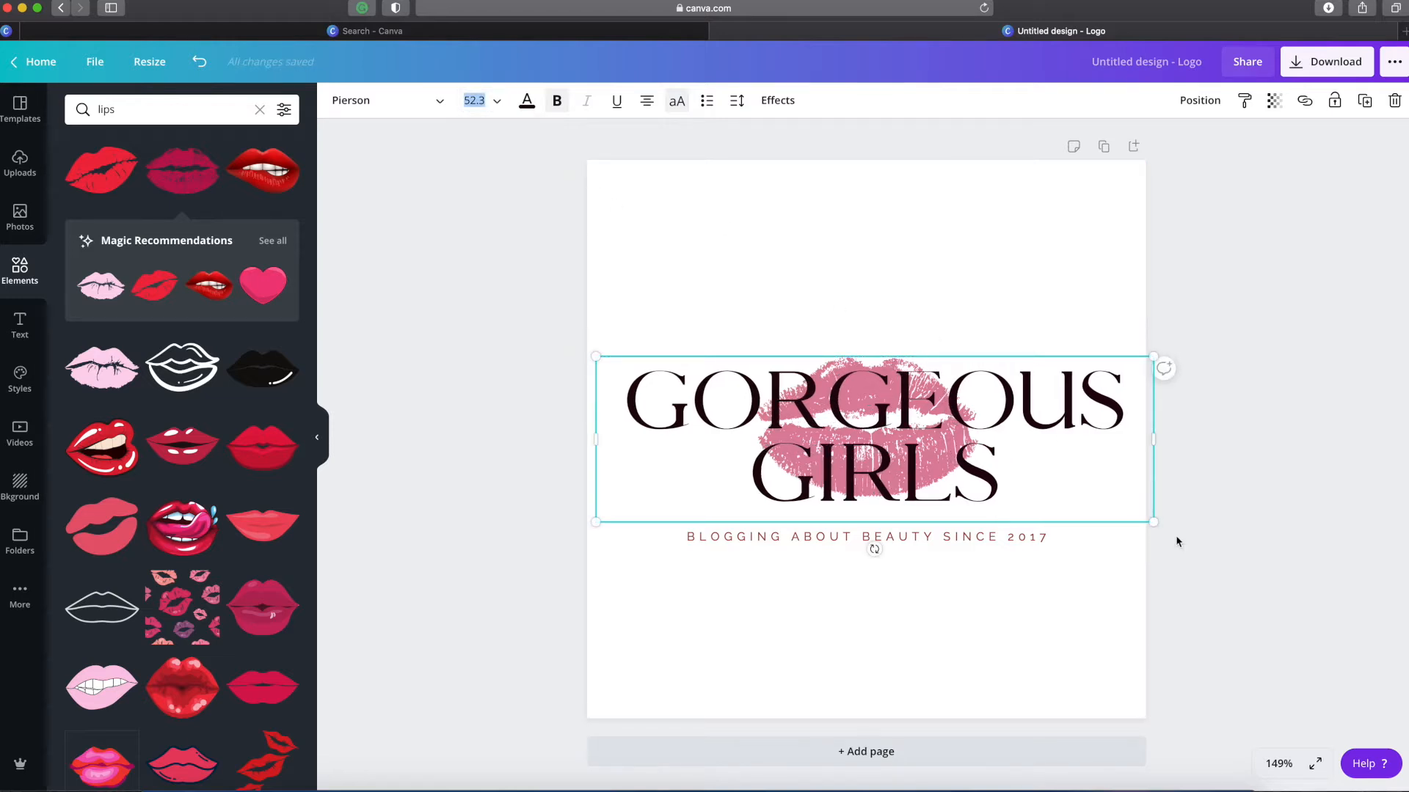
left_click_drag(1154, 524, 1000, 476)
left_click_drag(719, 396, 798, 408)
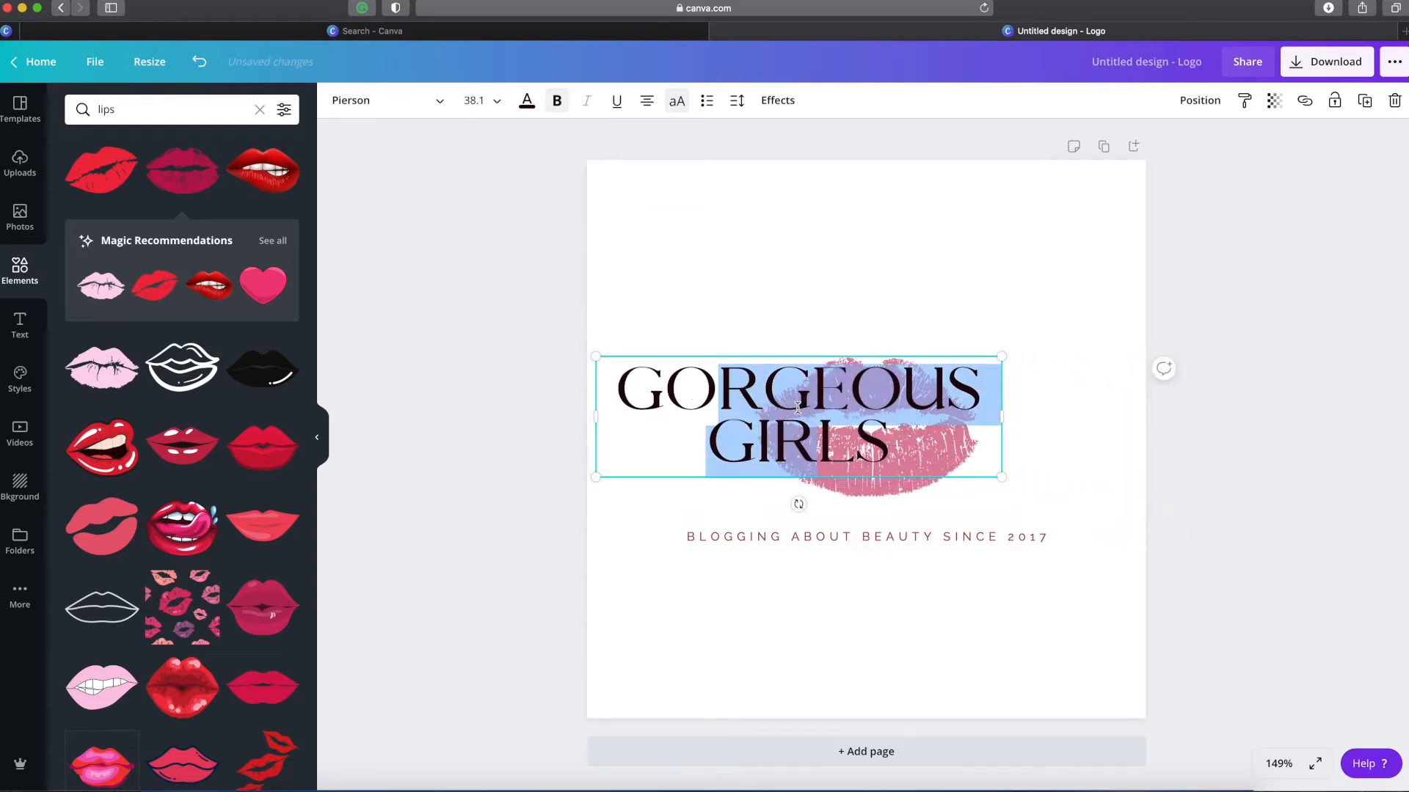
left_click(1057, 463)
left_click(807, 458)
left_click(818, 453)
left_click_drag(818, 452, 884, 480)
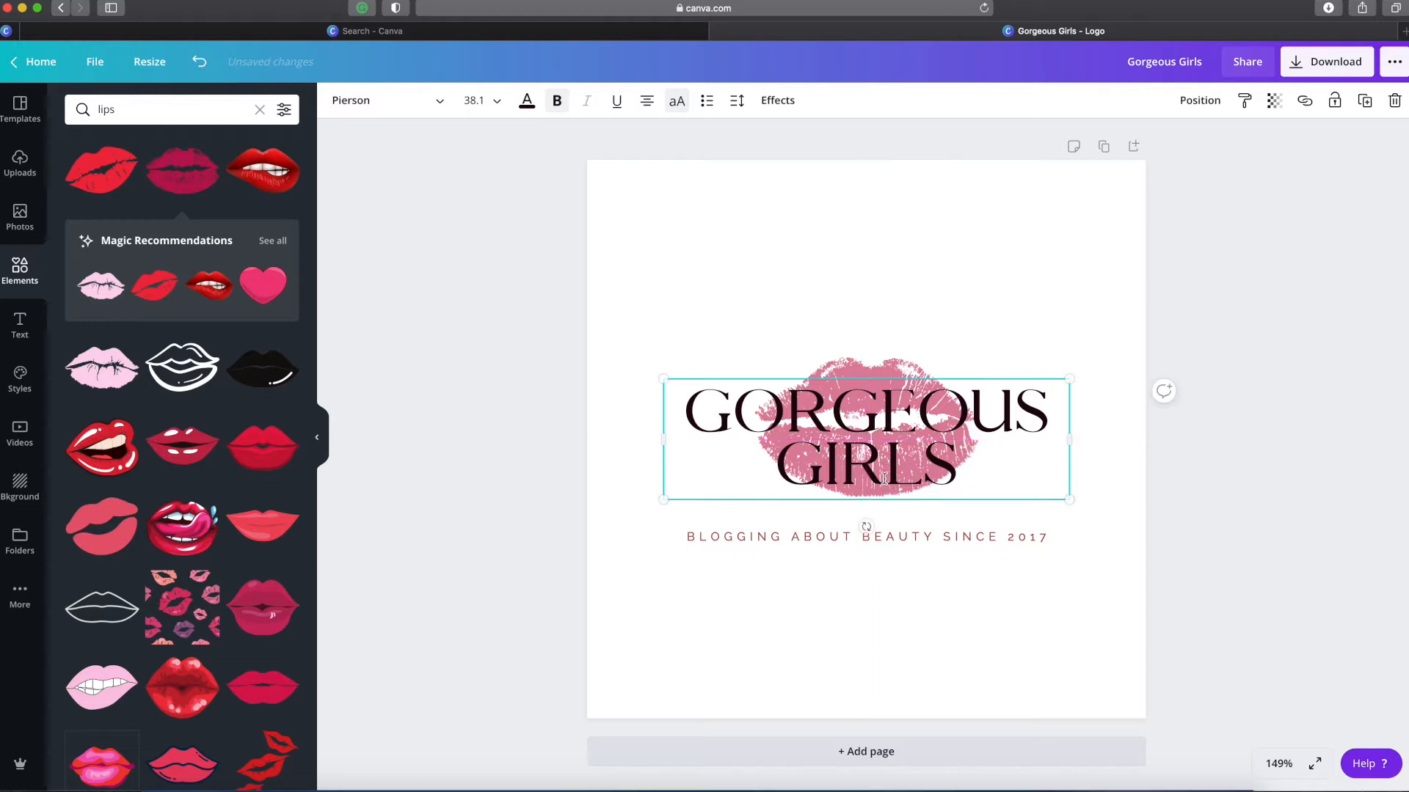
Move the BLOGGING ABOUT BEAUTY SINCE 2017 tagline slightly up towards the lips graphic and set its font to Pierson
left_click(842, 540)
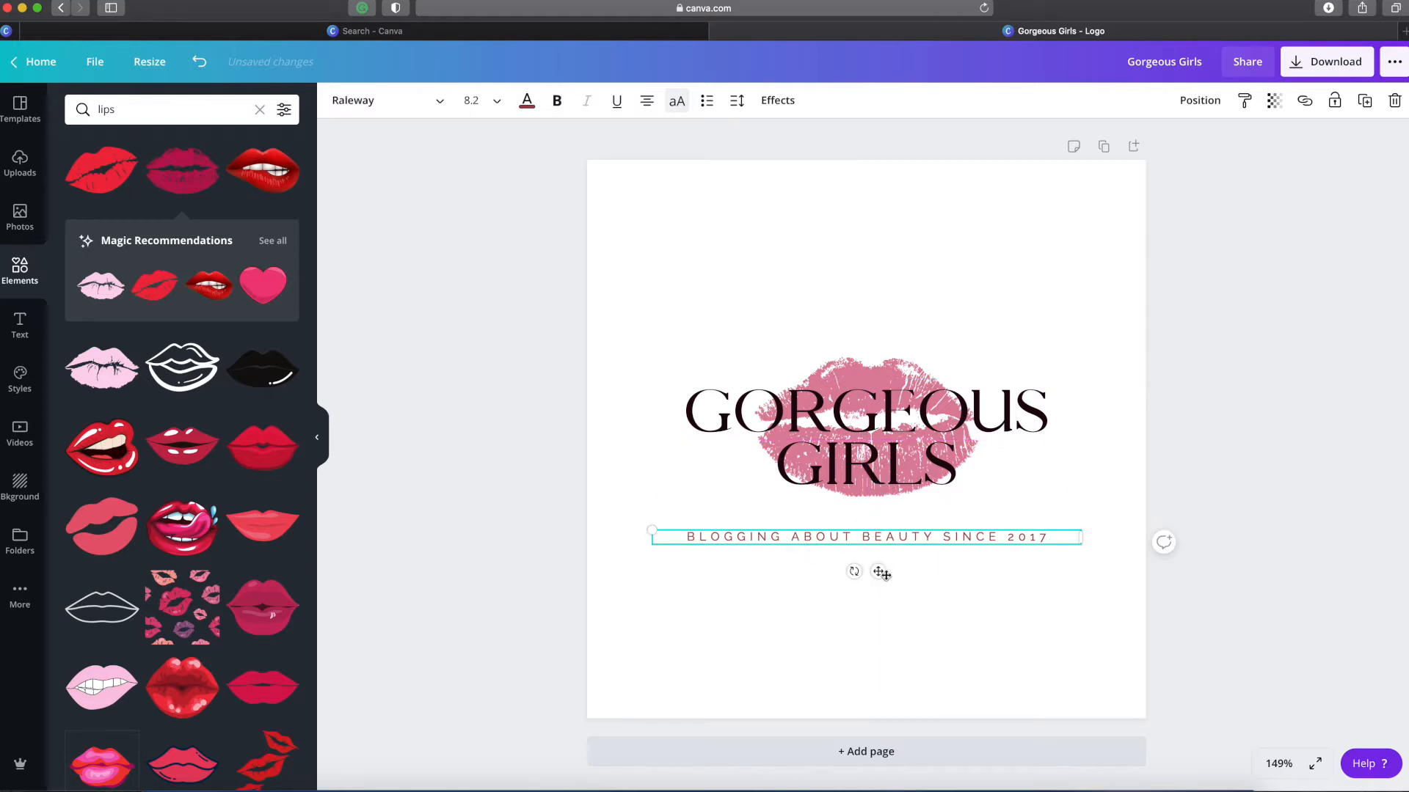
left_click_drag(878, 573, 878, 562)
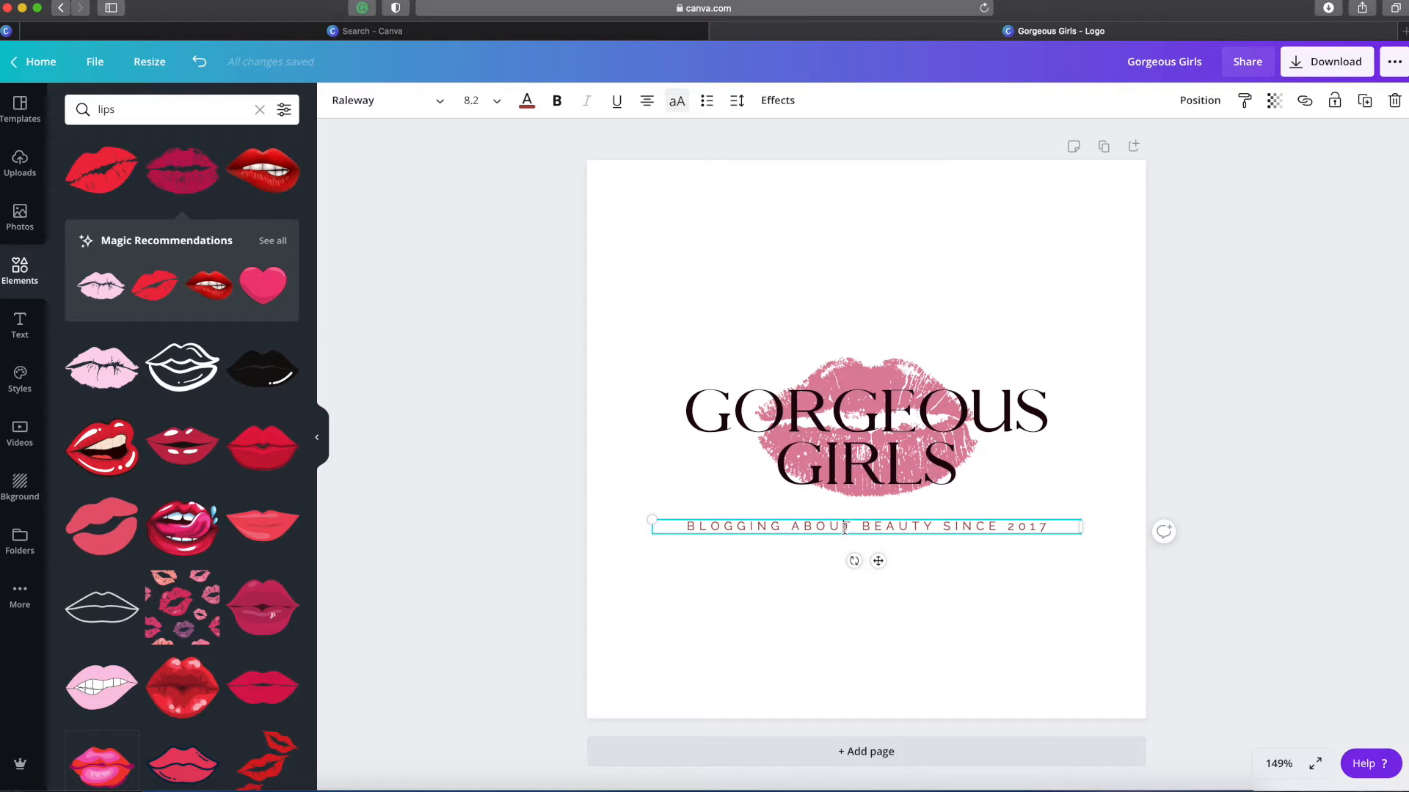
left_click(436, 103)
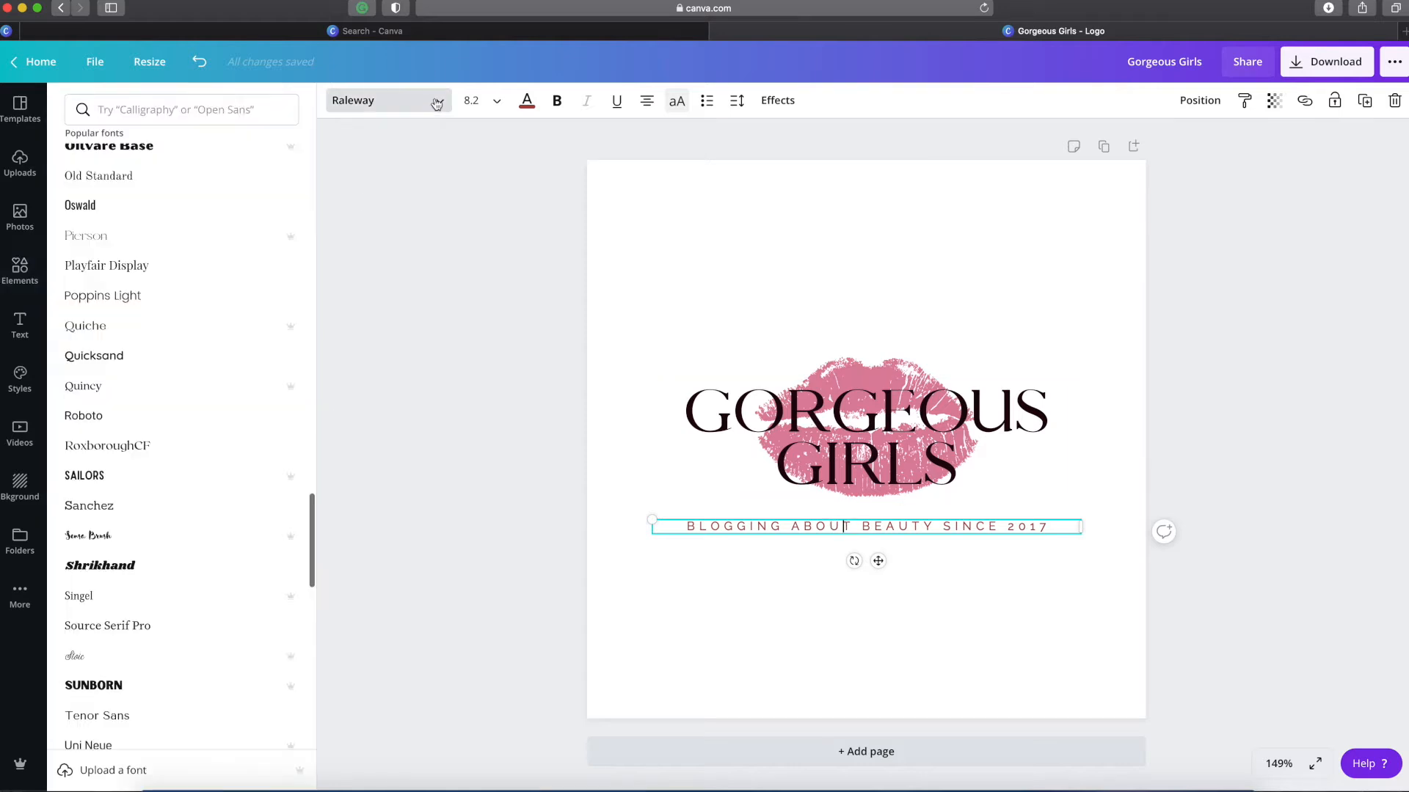
scroll(264, 345, "up", 10)
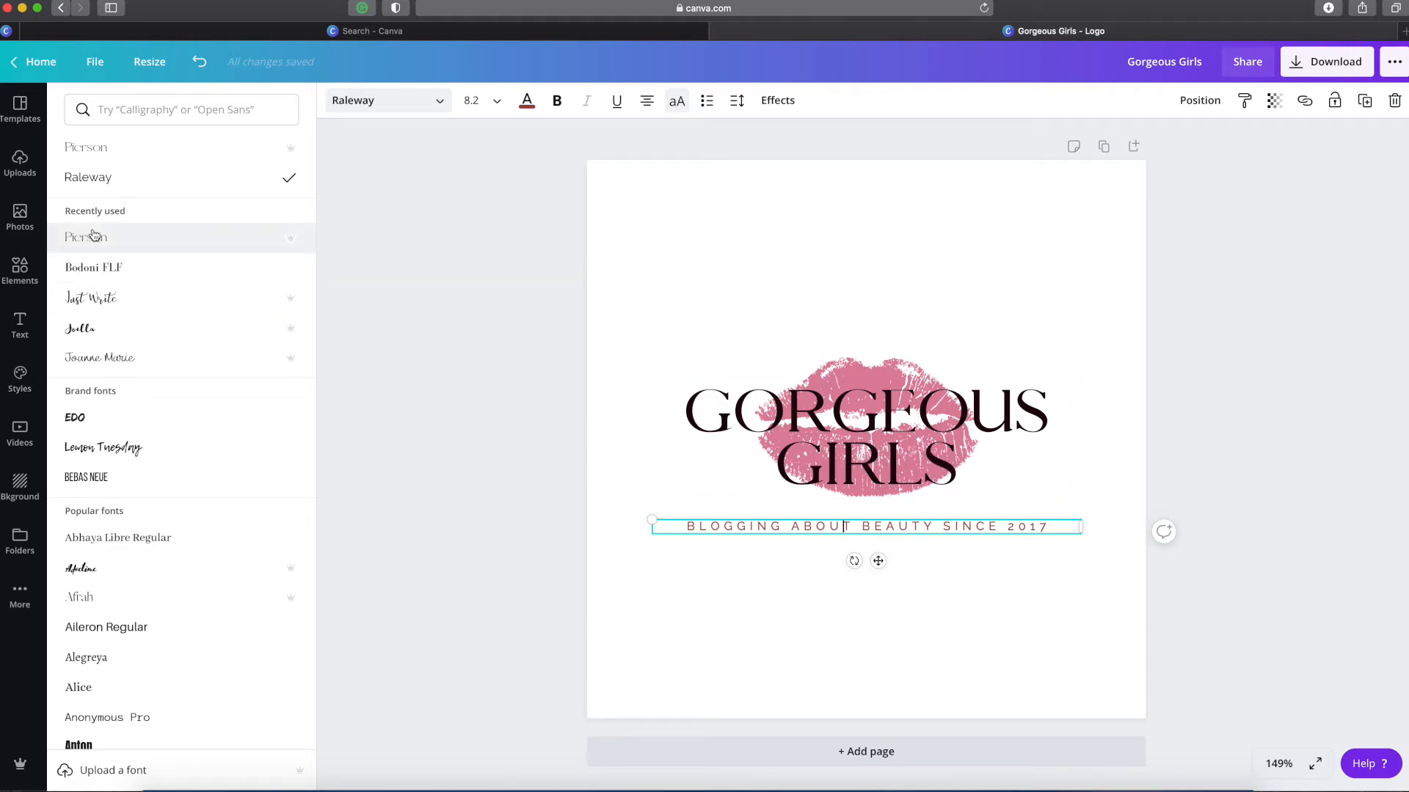
left_click(142, 247)
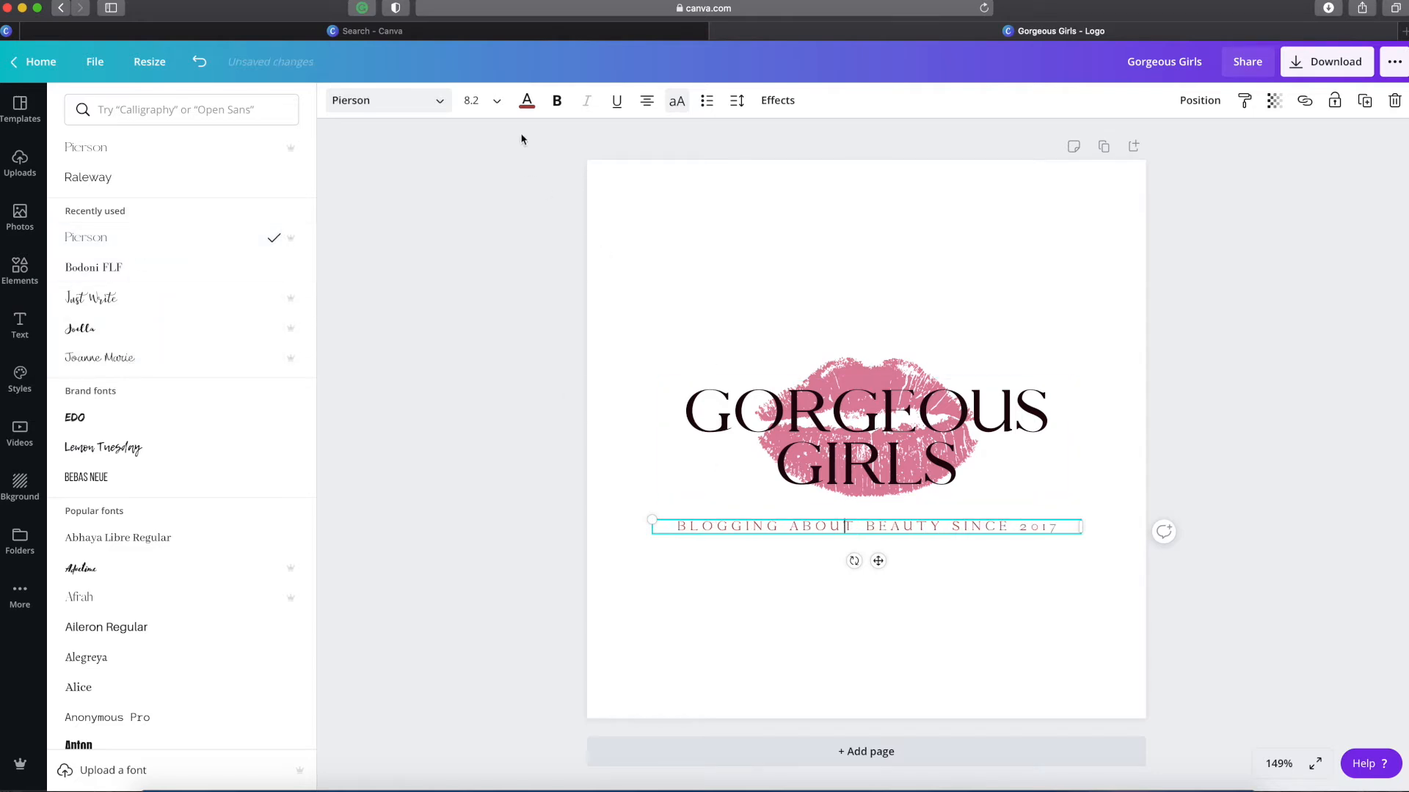
Colour the tagline black and the GORGEOUS GIRLS title dark grey
left_click(534, 108)
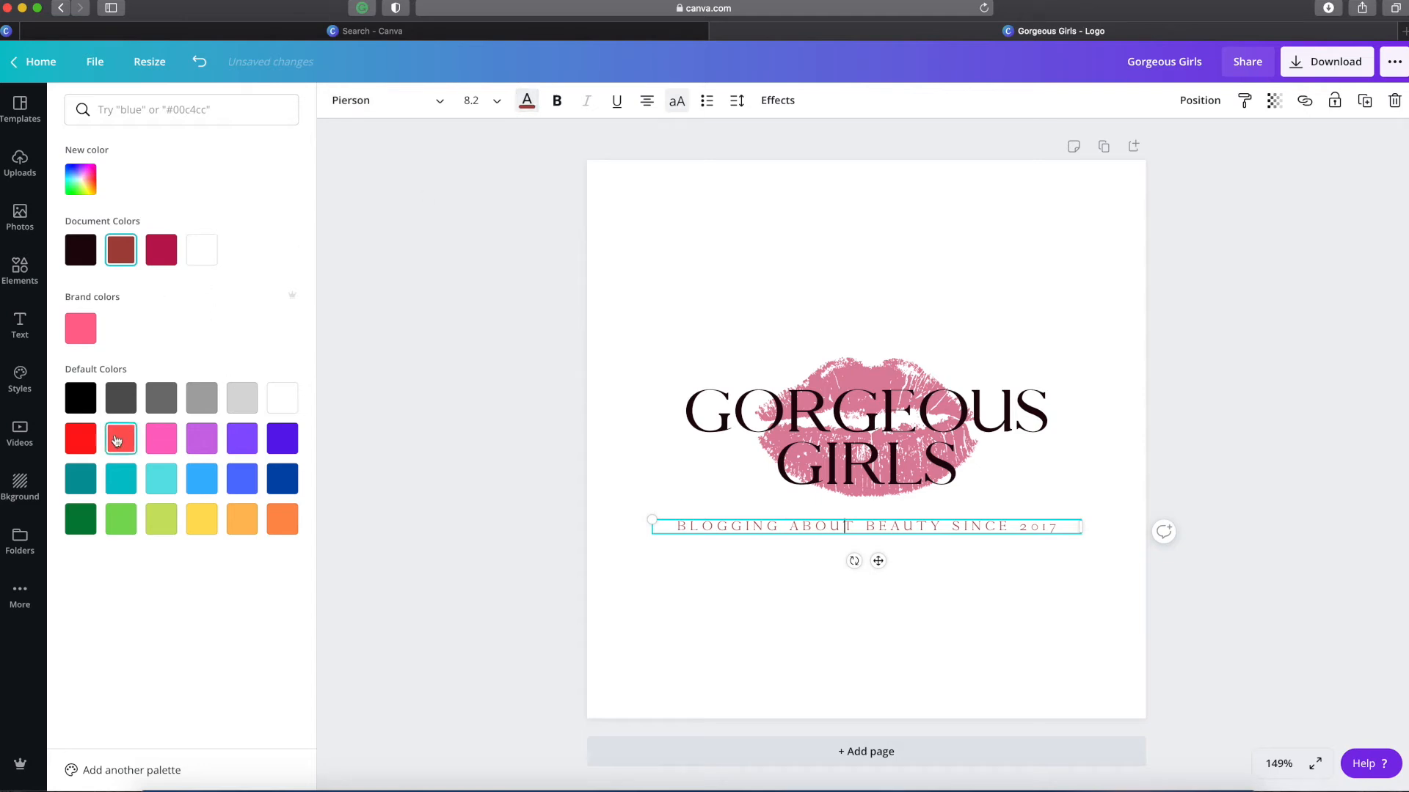
left_click(79, 402)
left_click(1006, 494)
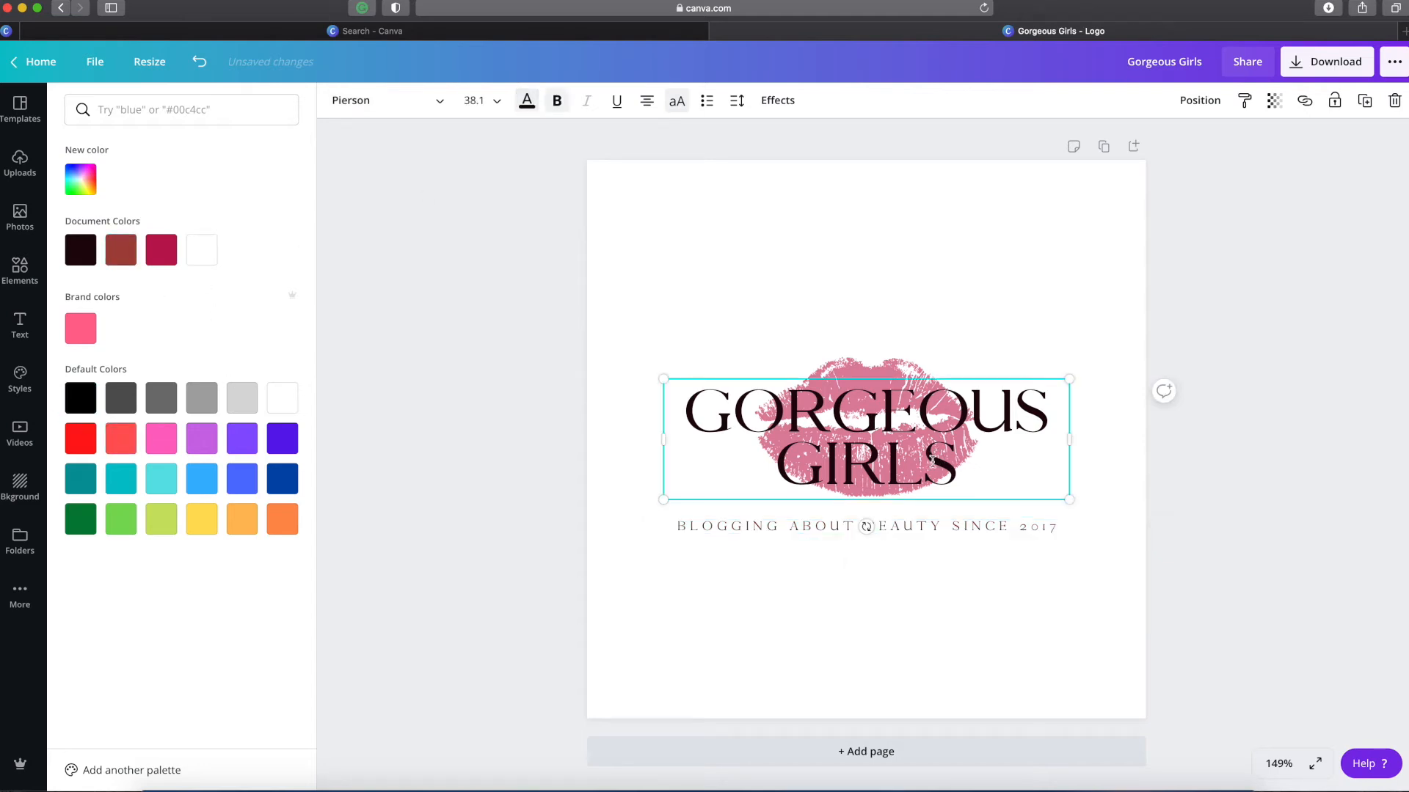
left_click(283, 398)
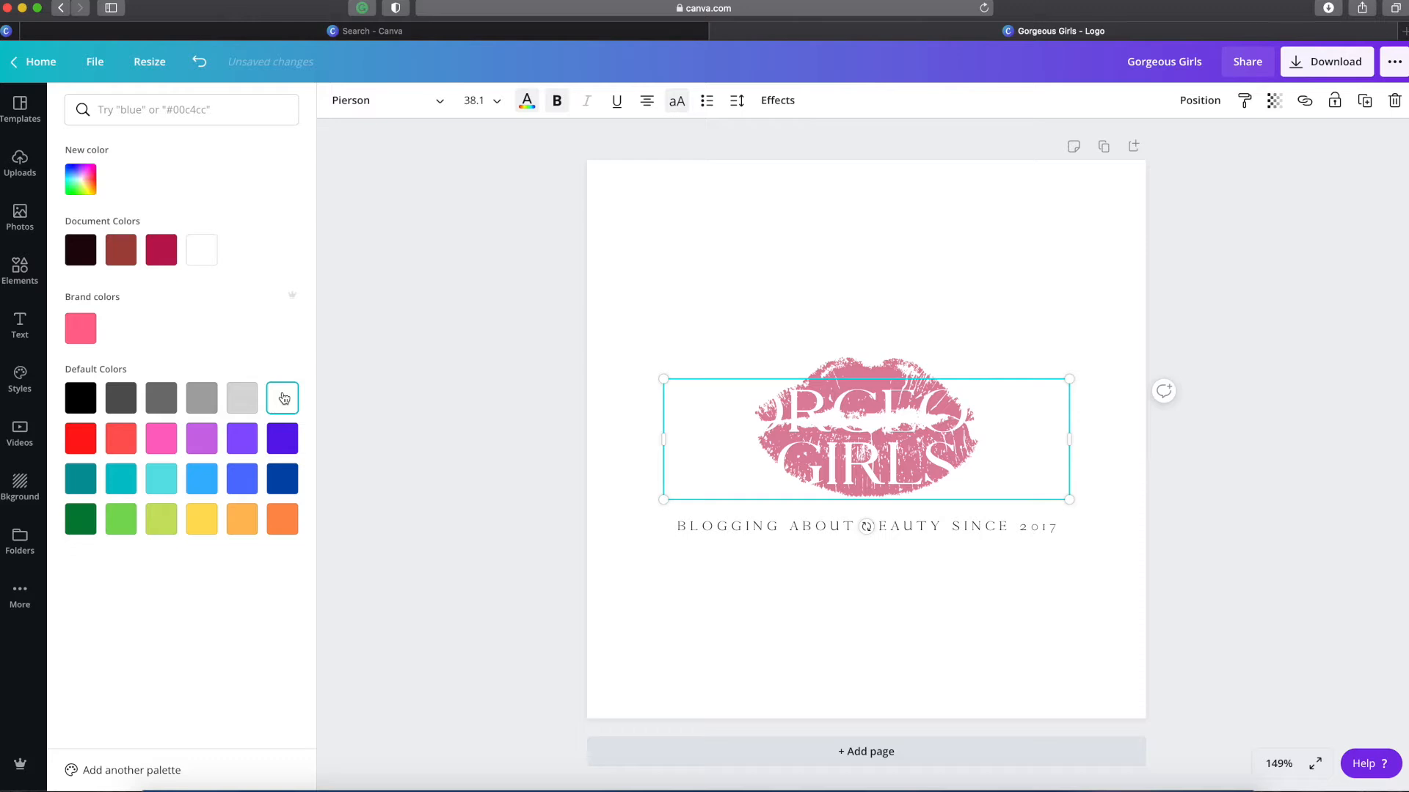
left_click(162, 401)
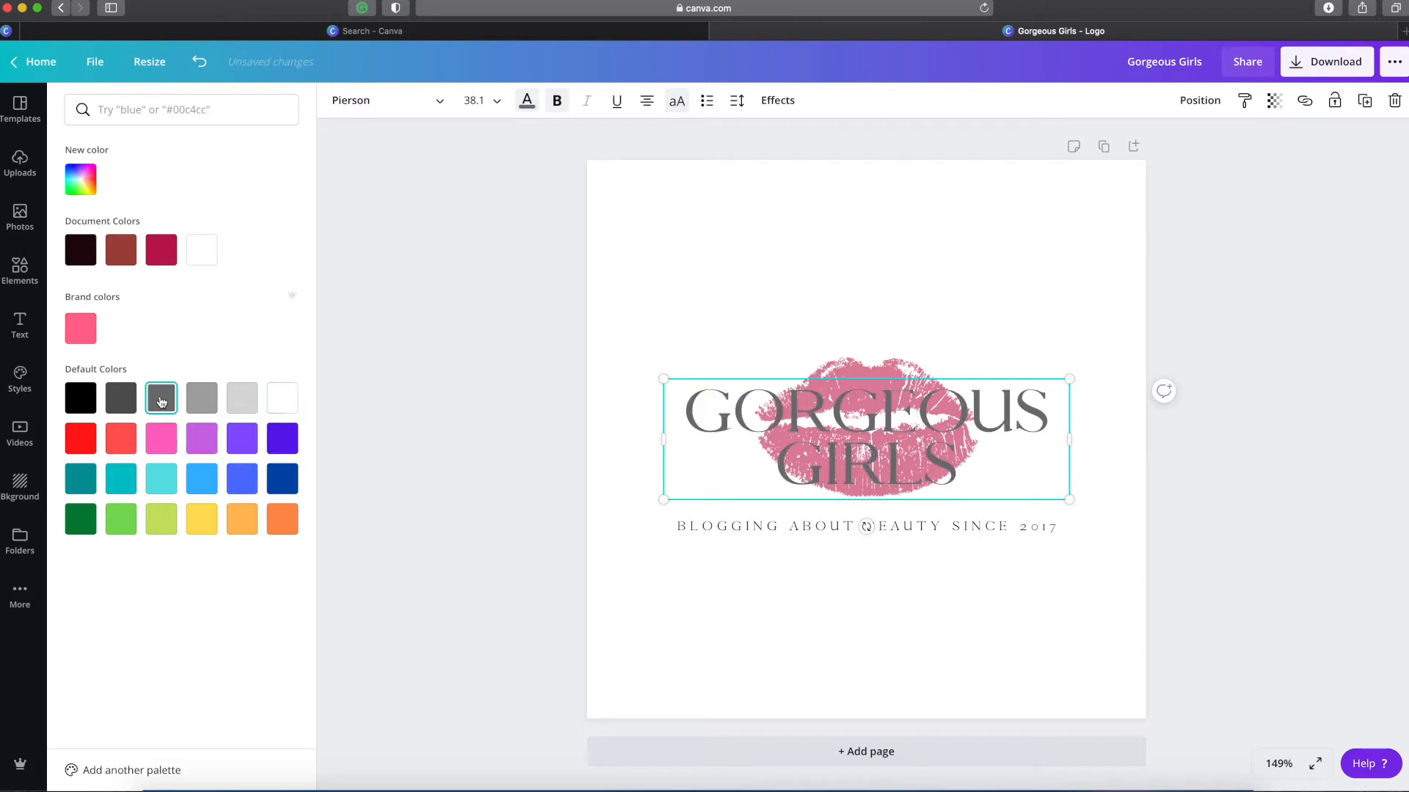
left_click(117, 406)
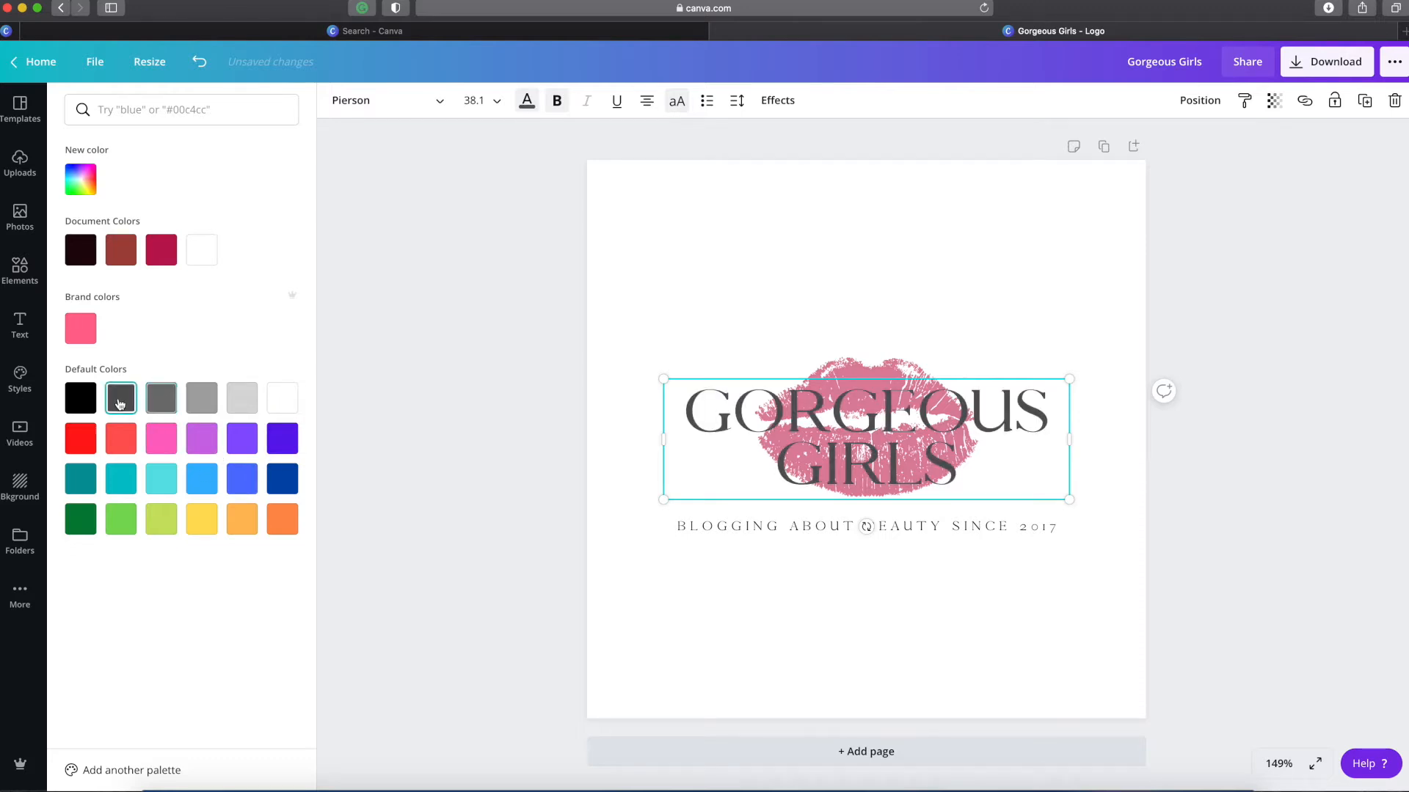
key("Escape")
left_click(1186, 524)
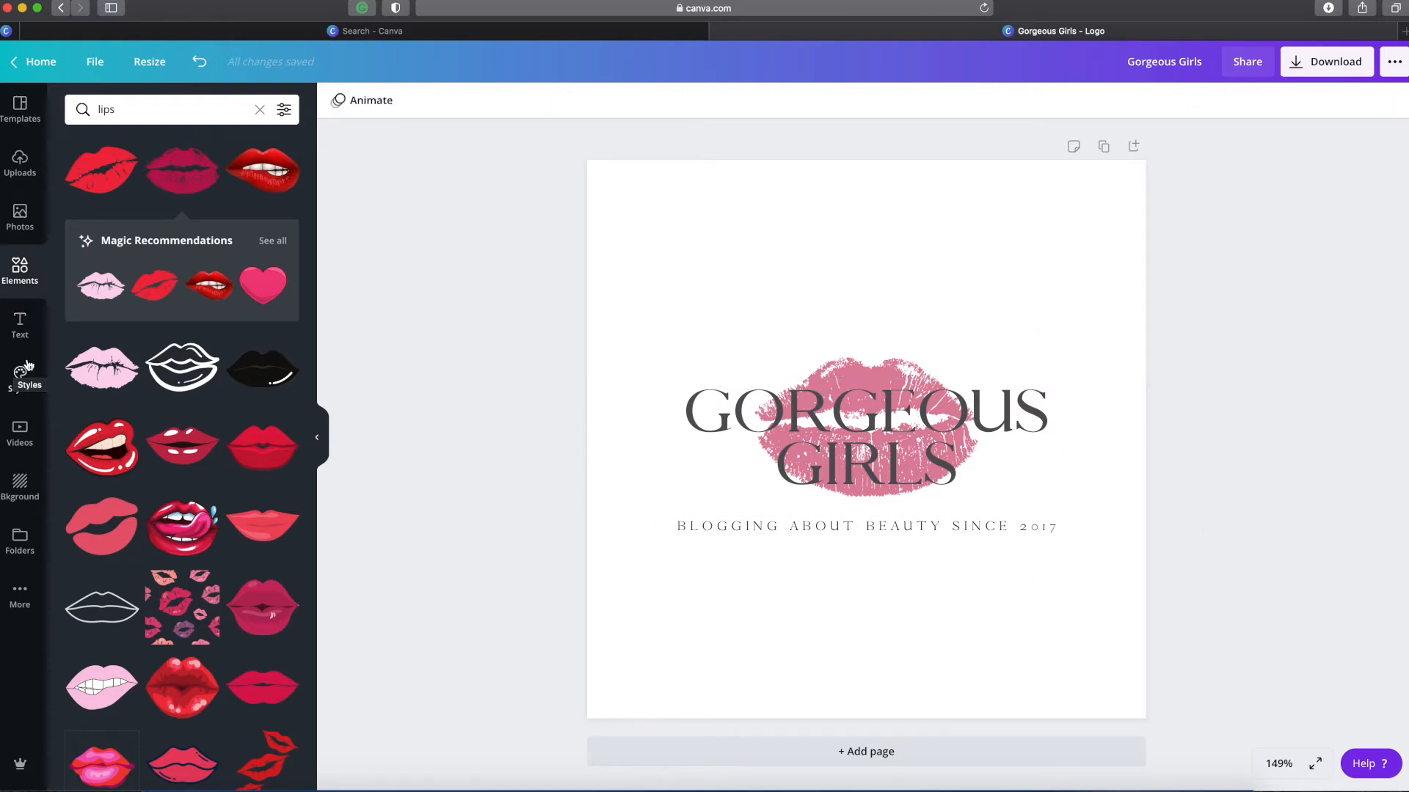
Browse the trending photos, and search the photo library for "lips" to look through the pictures on offer
left_click(21, 219)
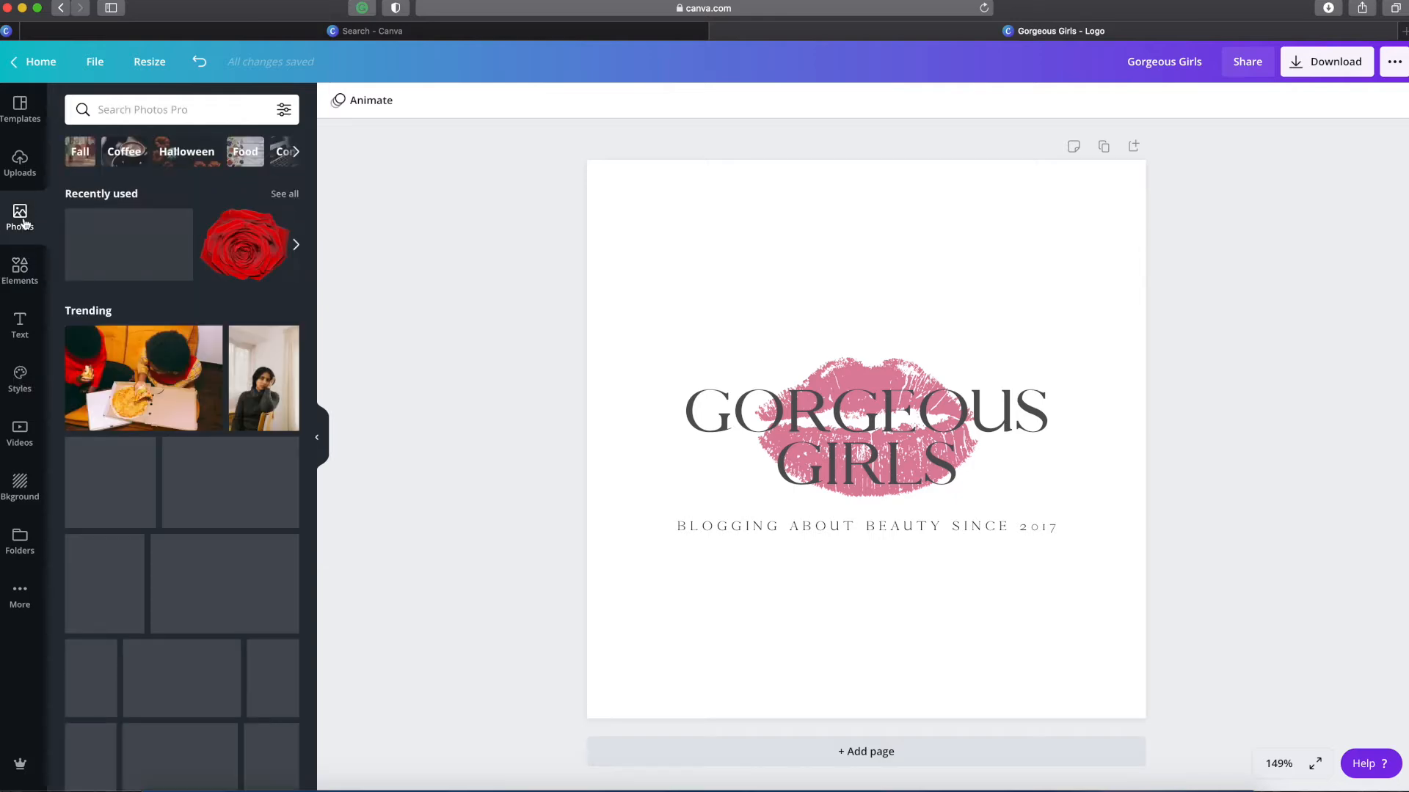
scroll(162, 399, "down", 10)
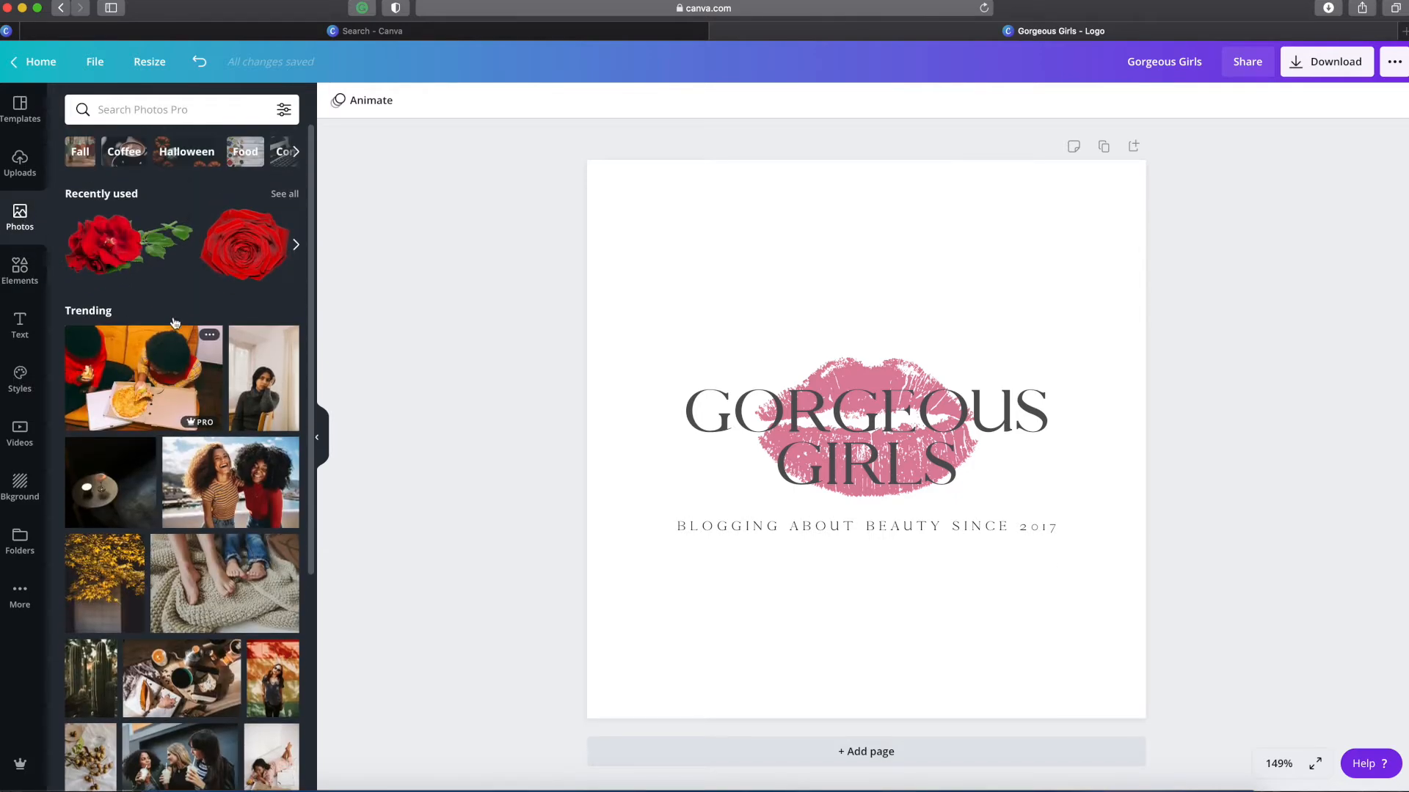
scroll(163, 401, "down", 12)
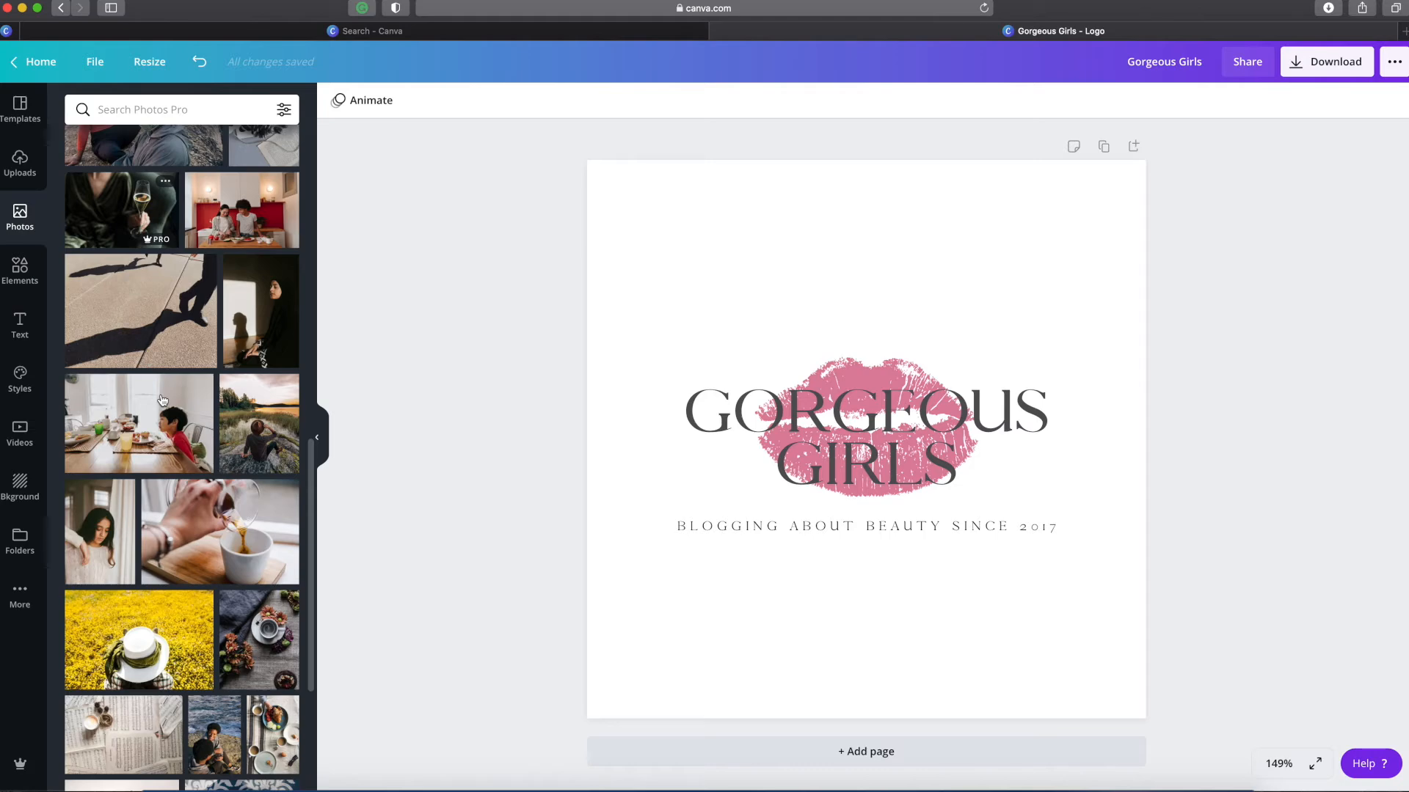
scroll(151, 421, "up", 20)
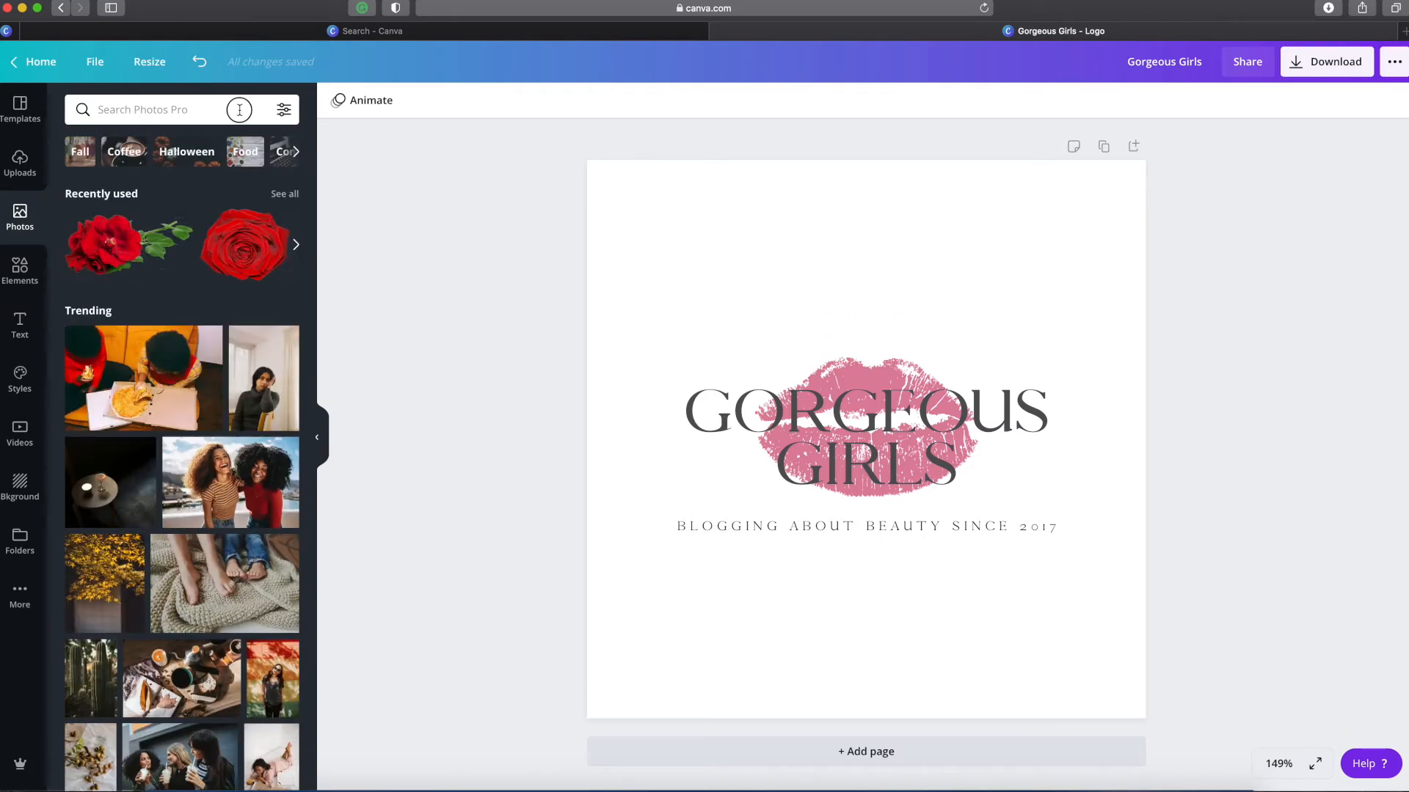
left_click(140, 110)
type("lips")
key("Return")
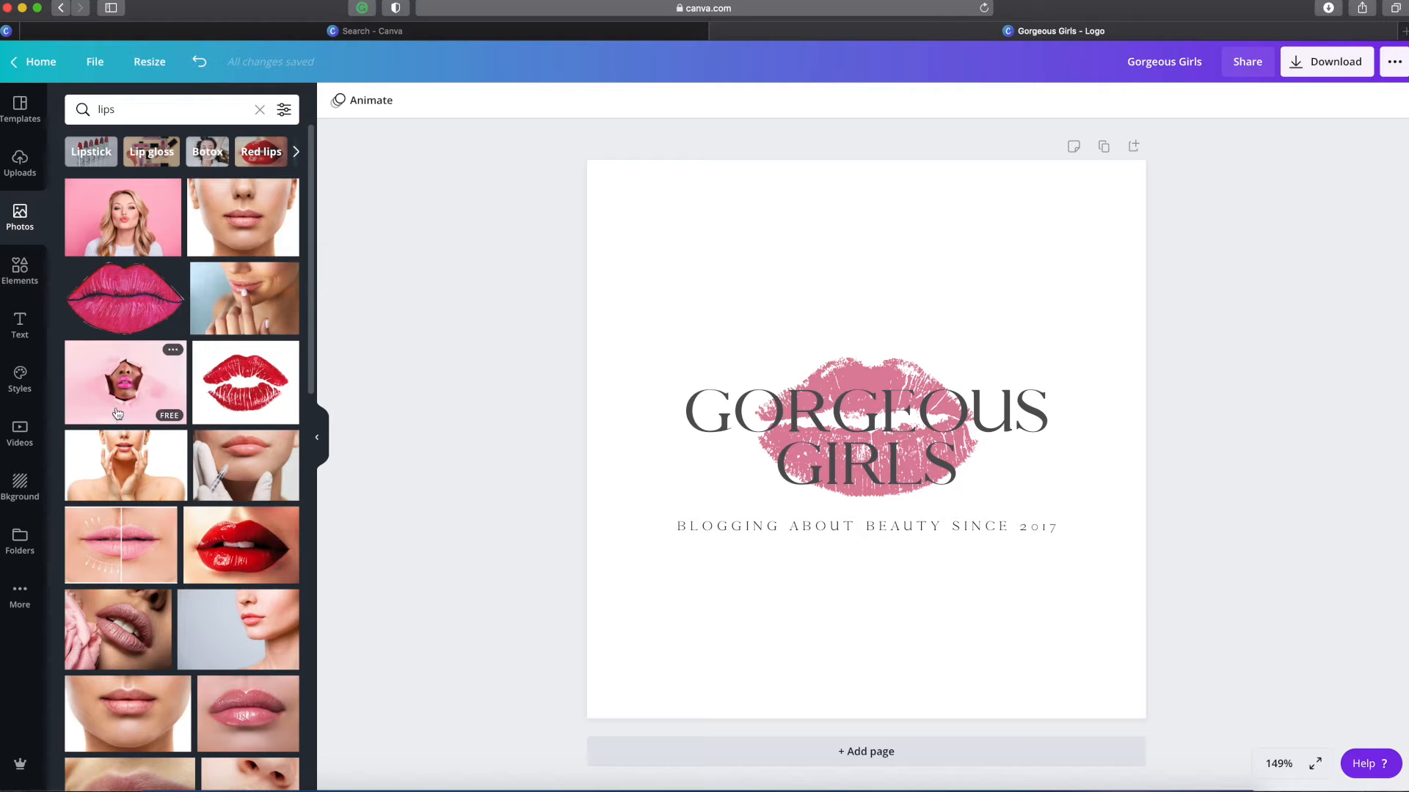
scroll(125, 417, "down", 3)
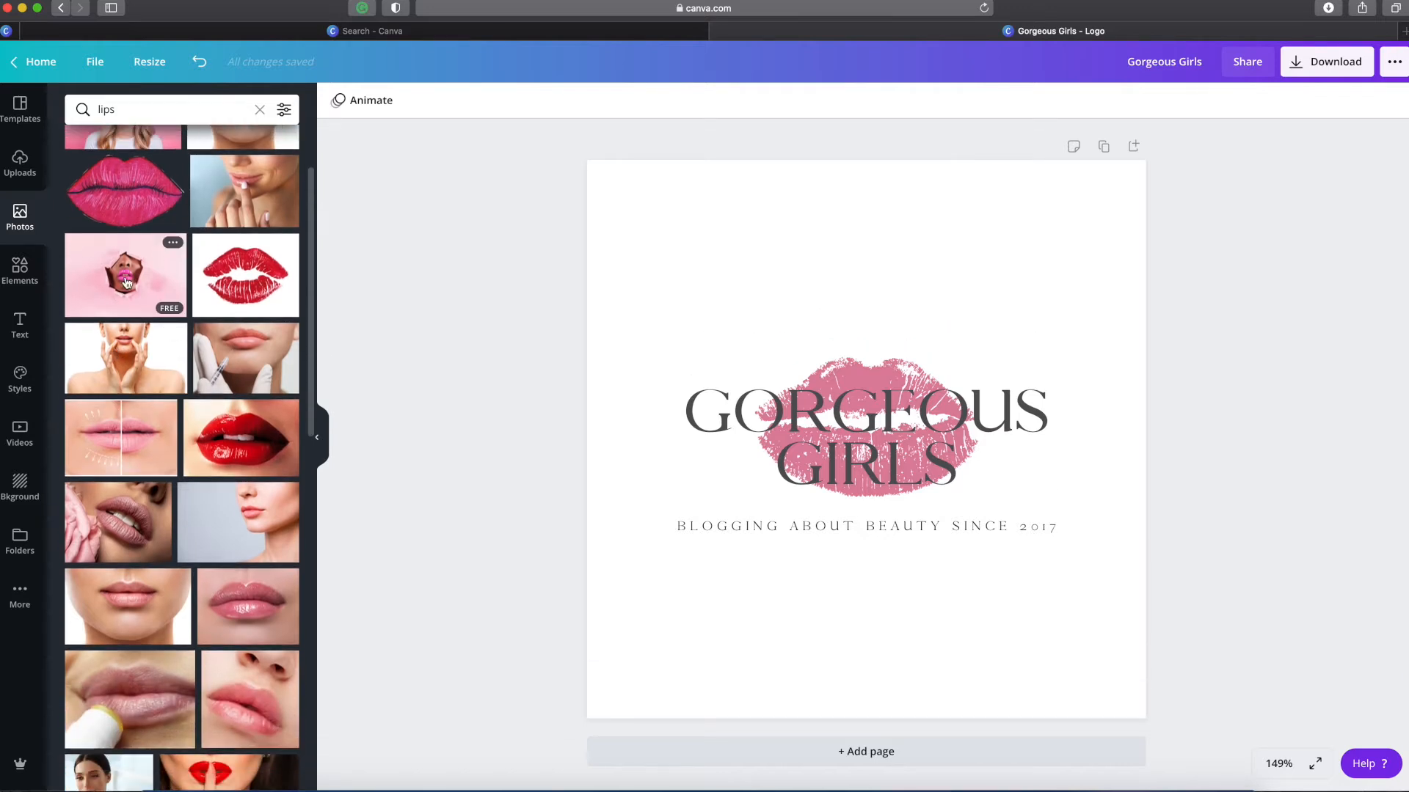
left_click_drag(126, 282, 159, 352)
scroll(187, 427, "down", 15)
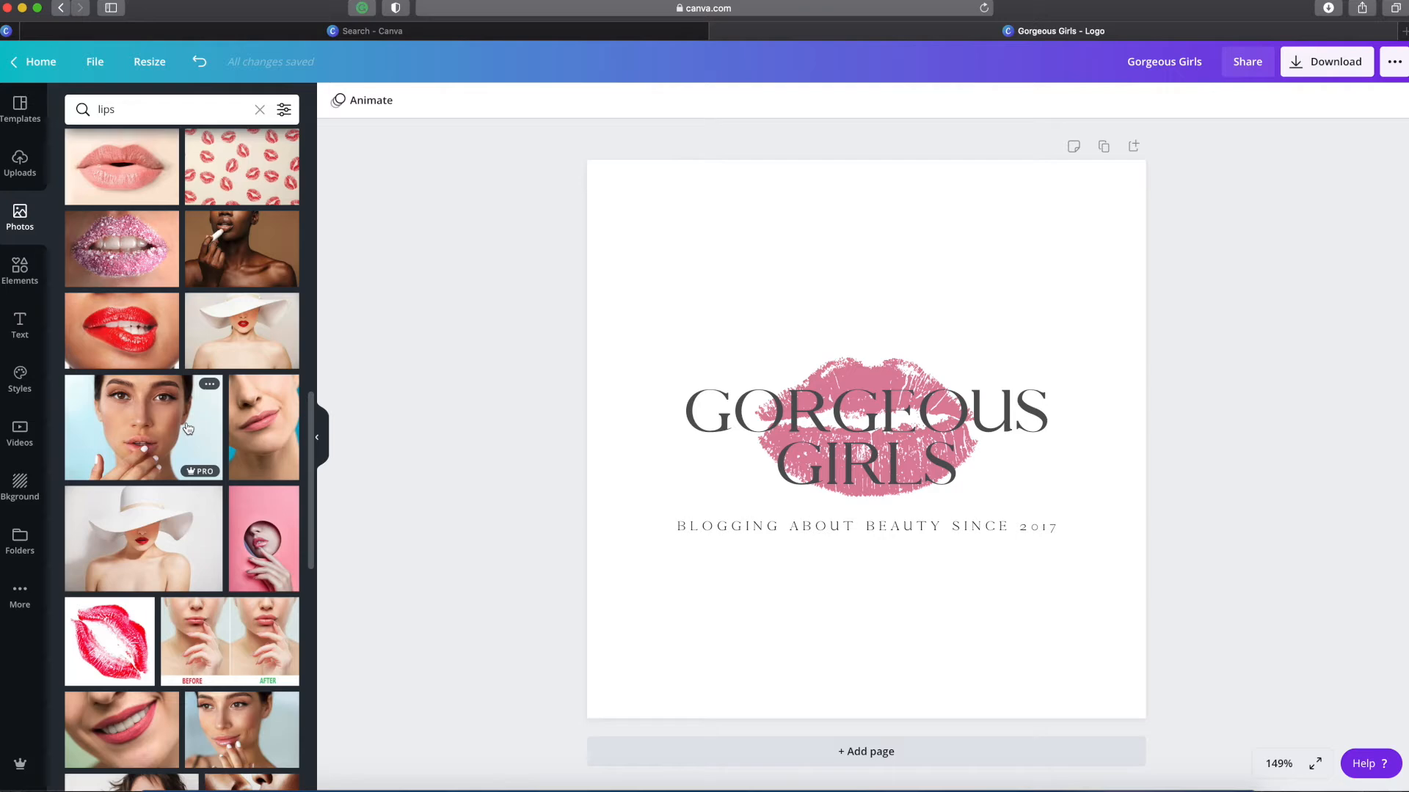
scroll(188, 428, "down", 5)
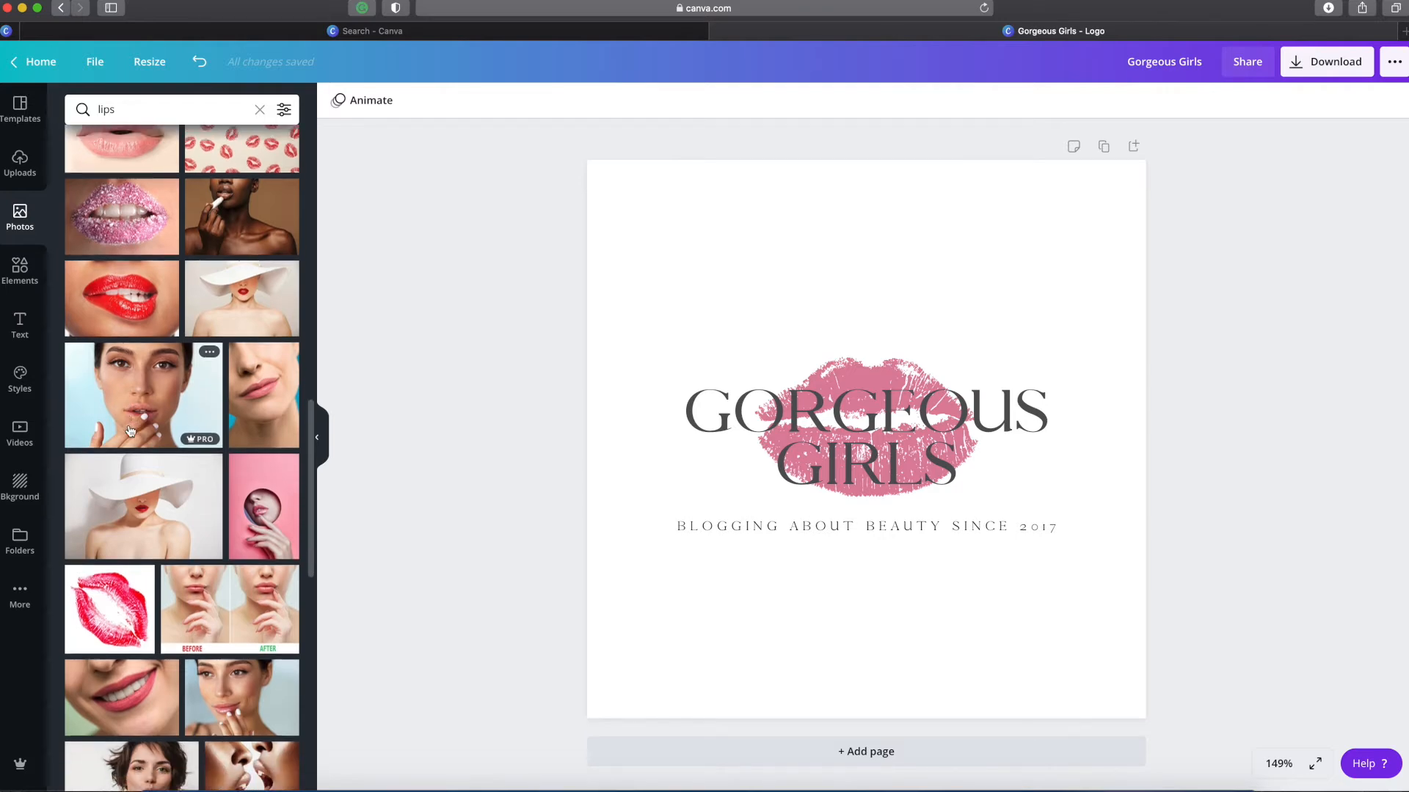
scroll(166, 459, "down", 7)
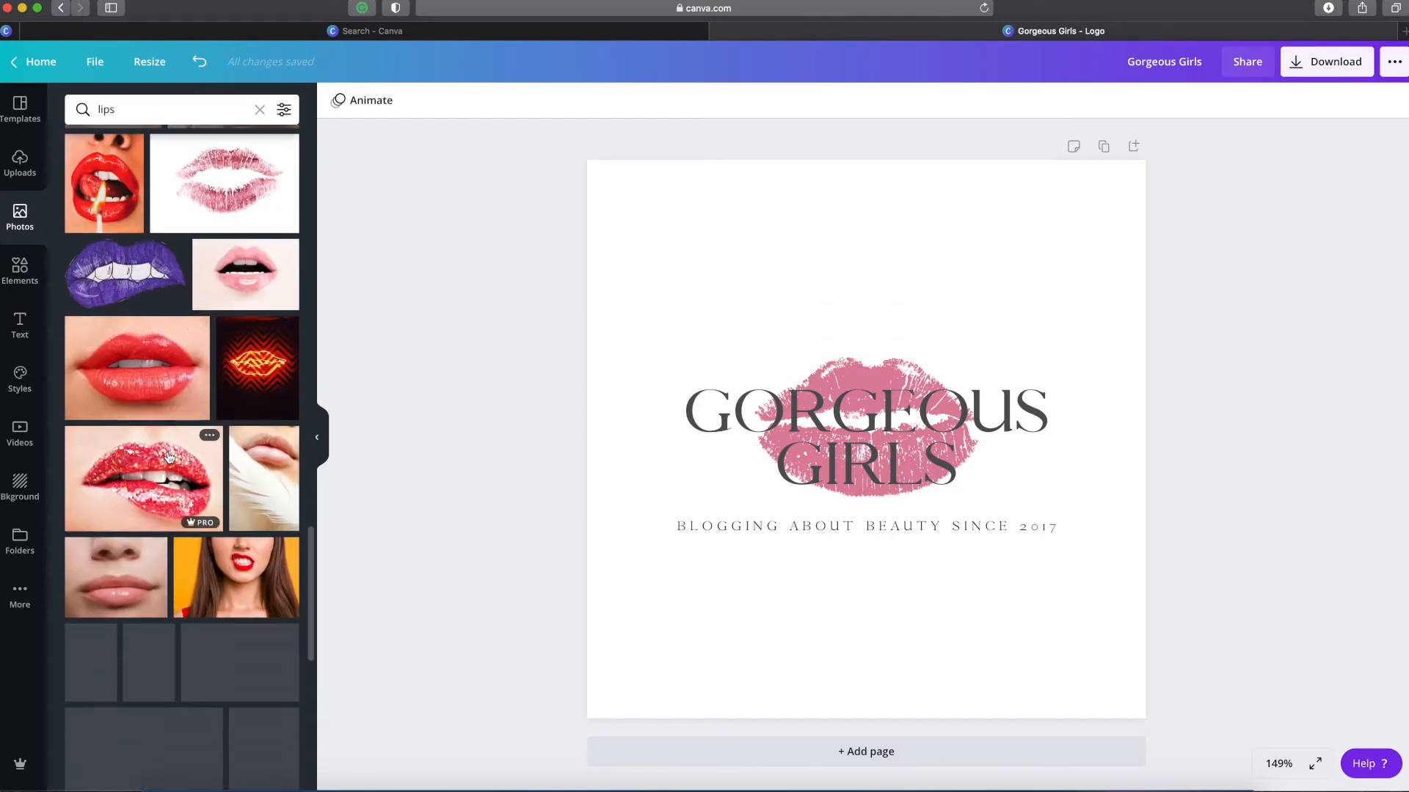
Browse the text options and font combinations, and try adding a default heading to the logo before deleting it
left_click(20, 323)
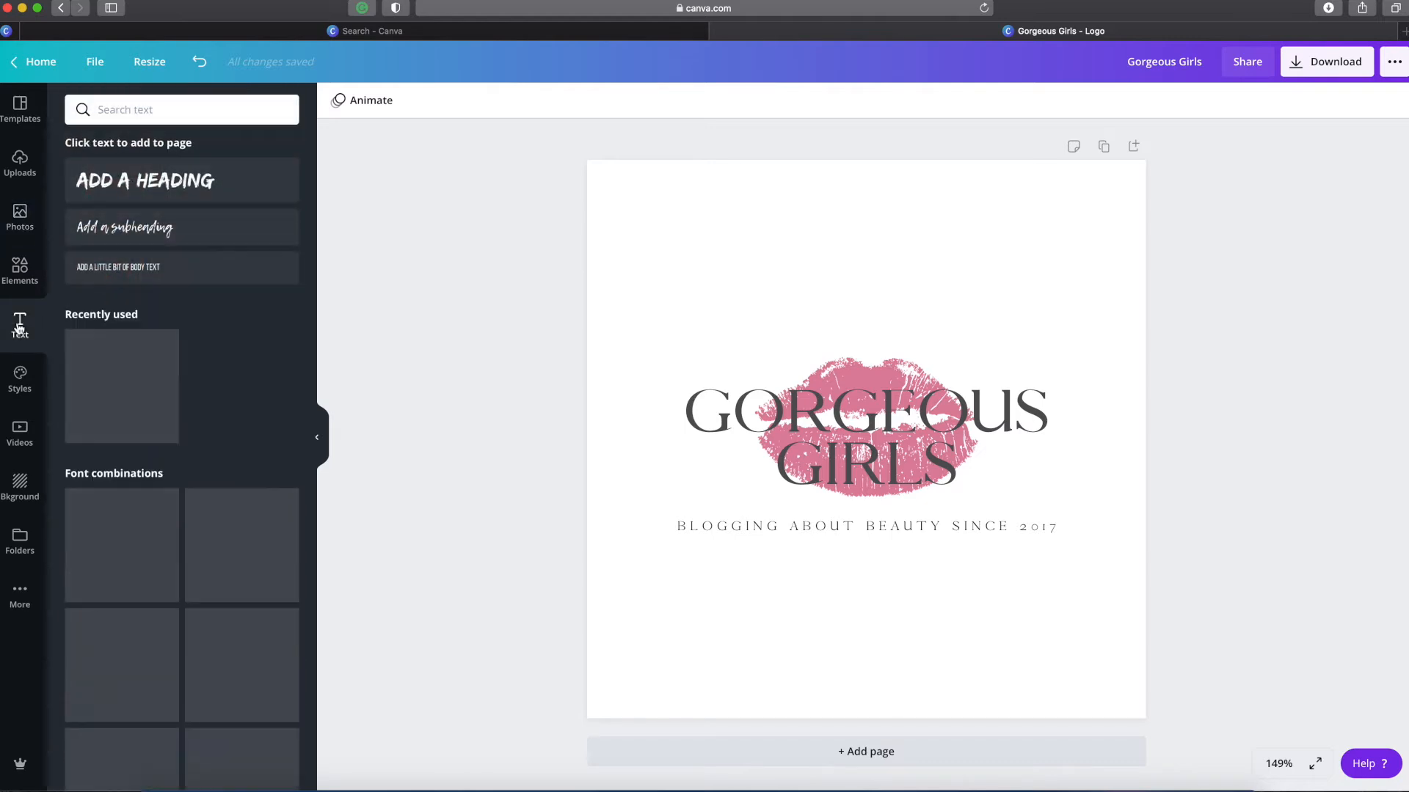
scroll(134, 480, "down", 8)
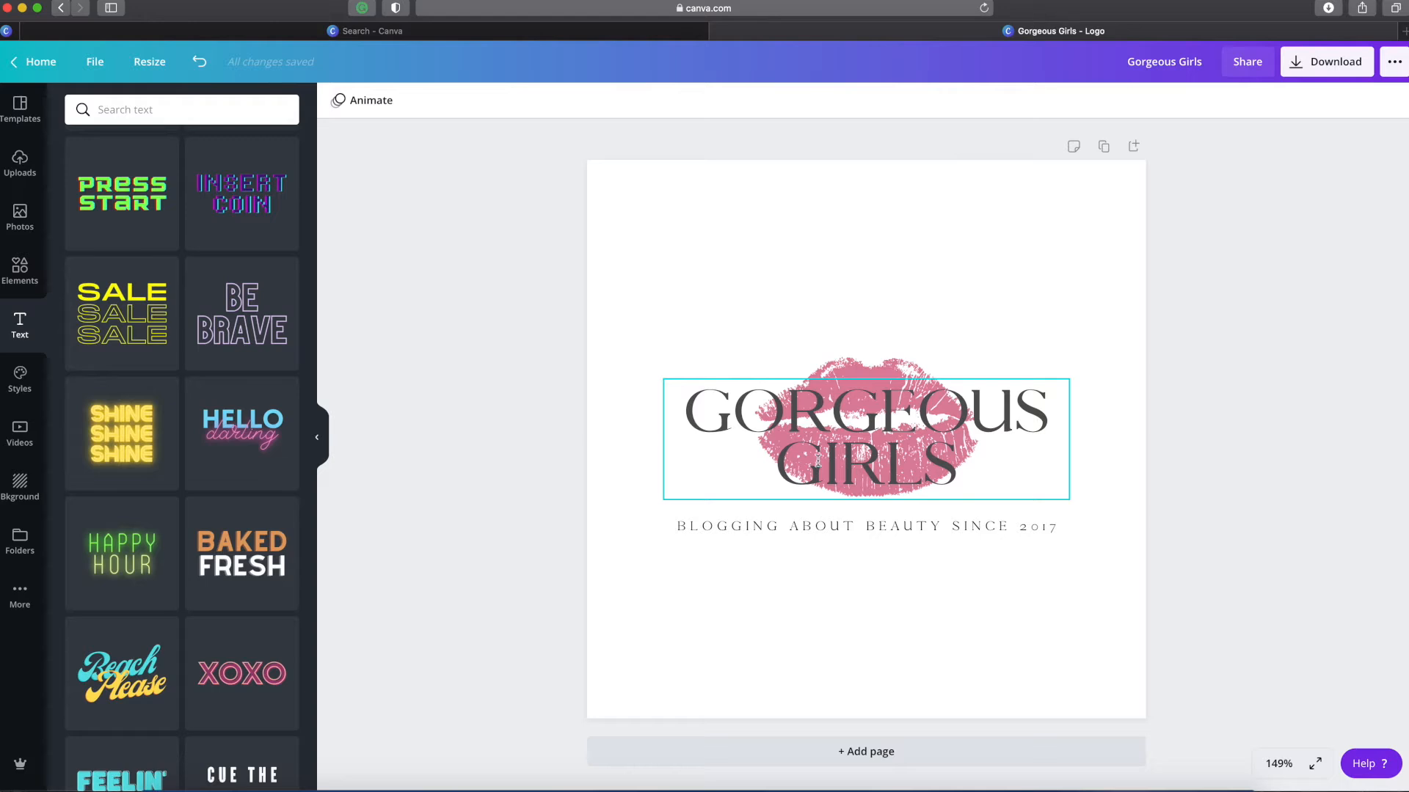
scroll(82, 328, "up", 1)
scroll(82, 328, "up", 8)
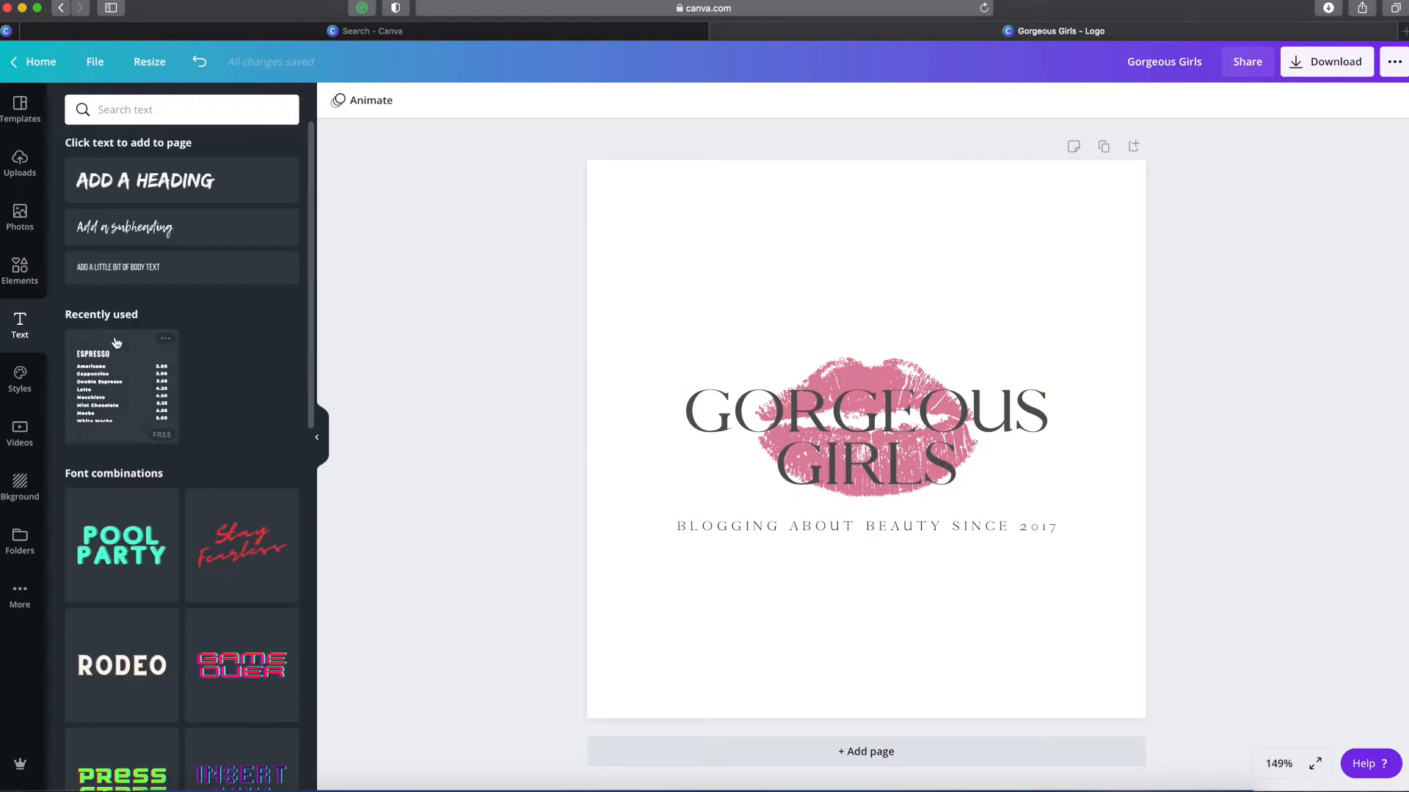
left_click(145, 188)
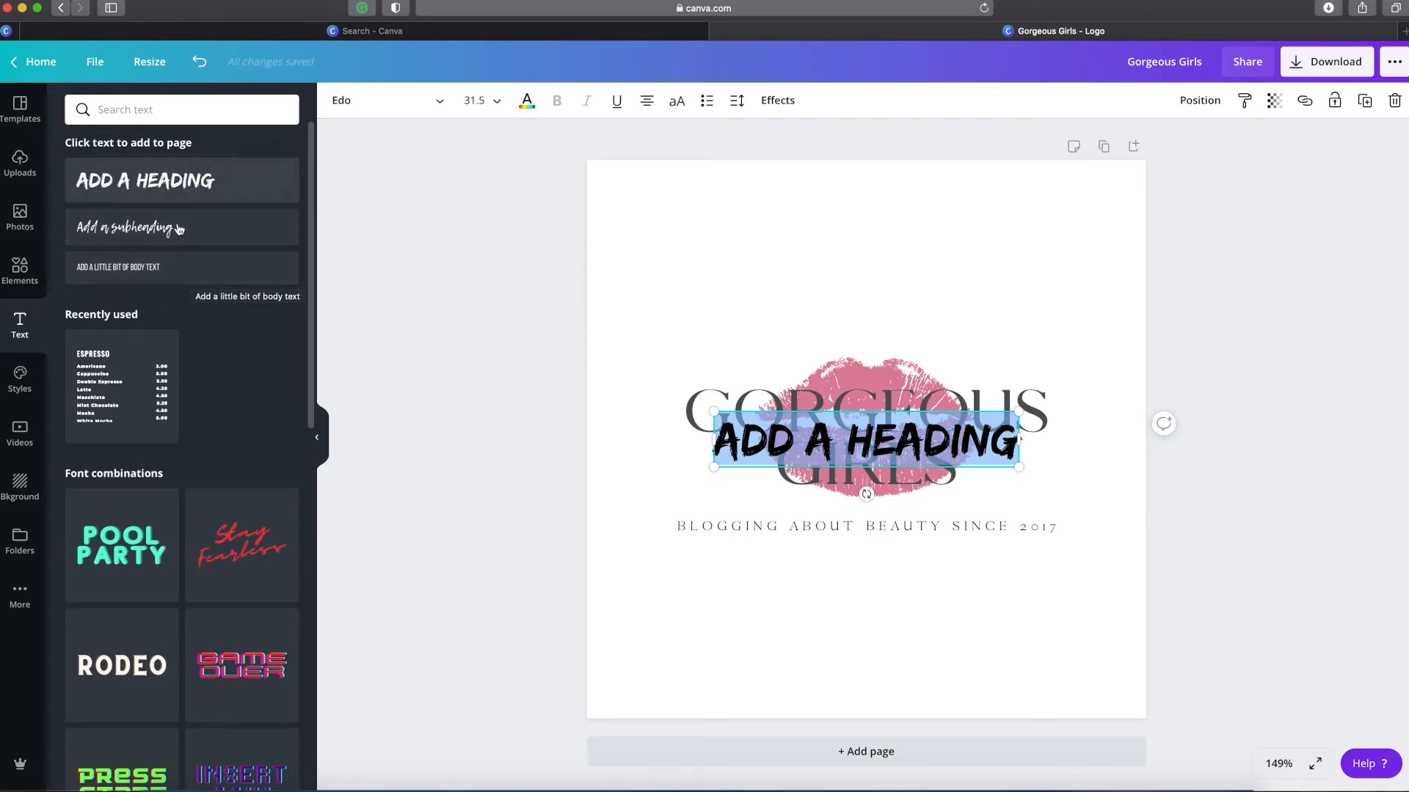
left_click(1394, 100)
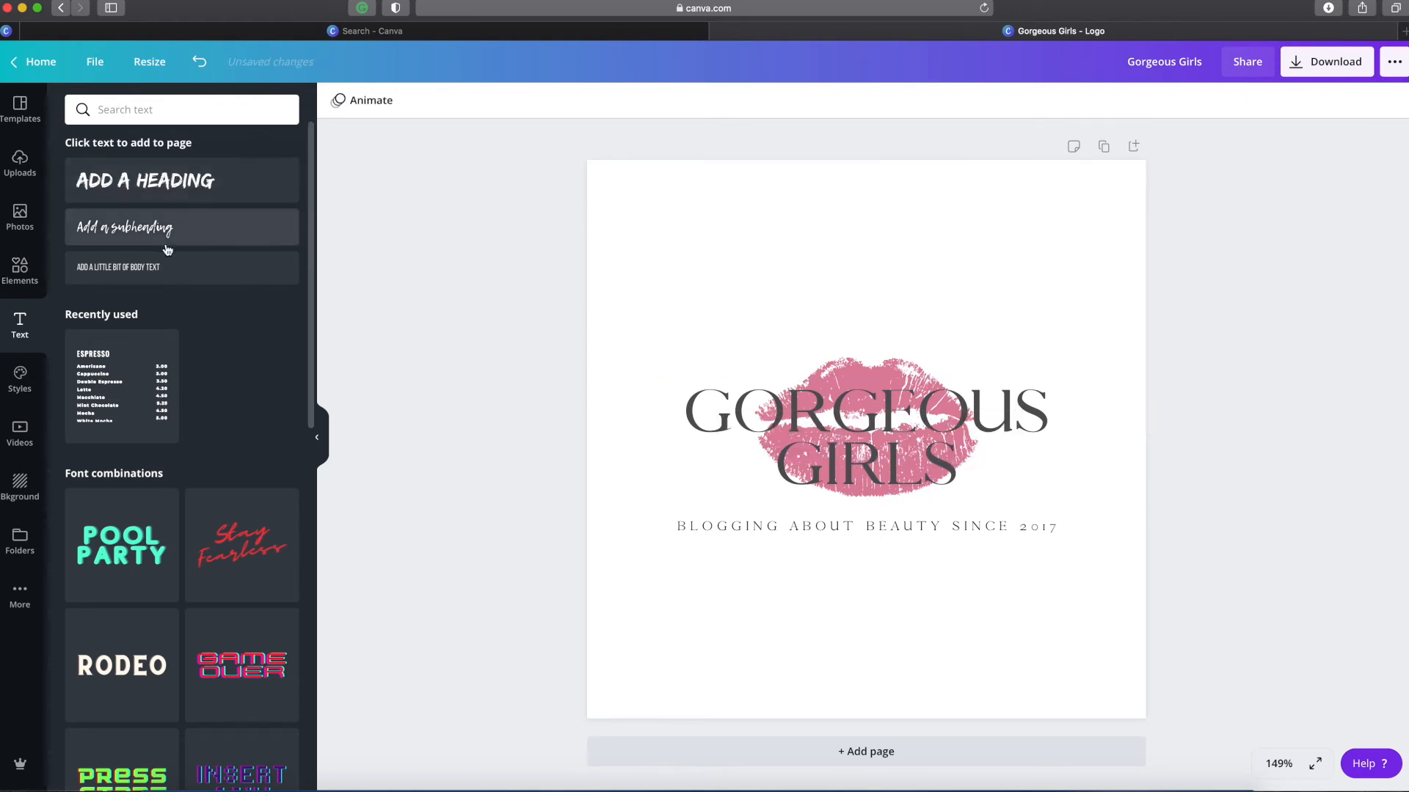
Try the glowing yellow SHINE font combination with its middle line retyped as "GOR", and delete the whole group
scroll(133, 443, "down", 8)
scroll(132, 451, "down", 5)
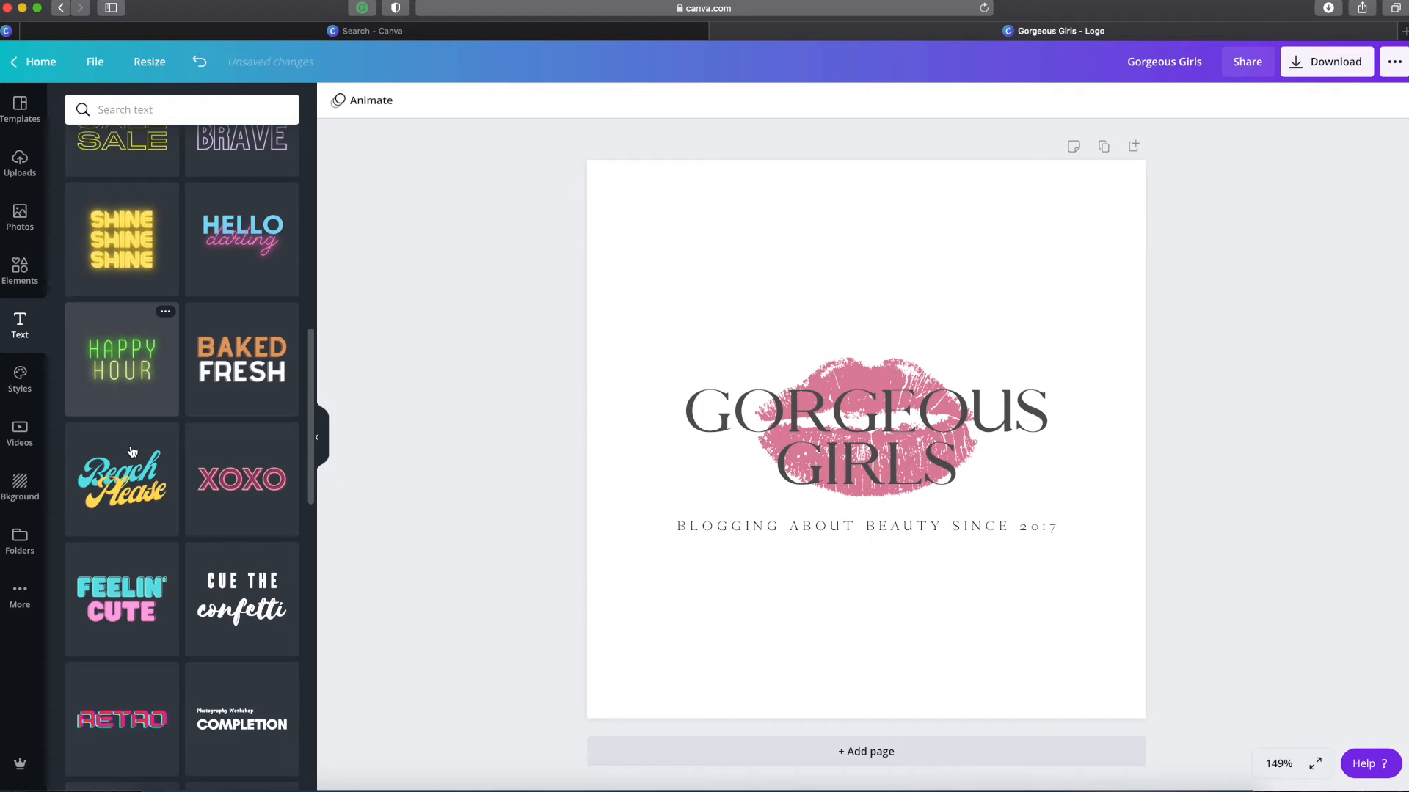
scroll(132, 451, "up", 5)
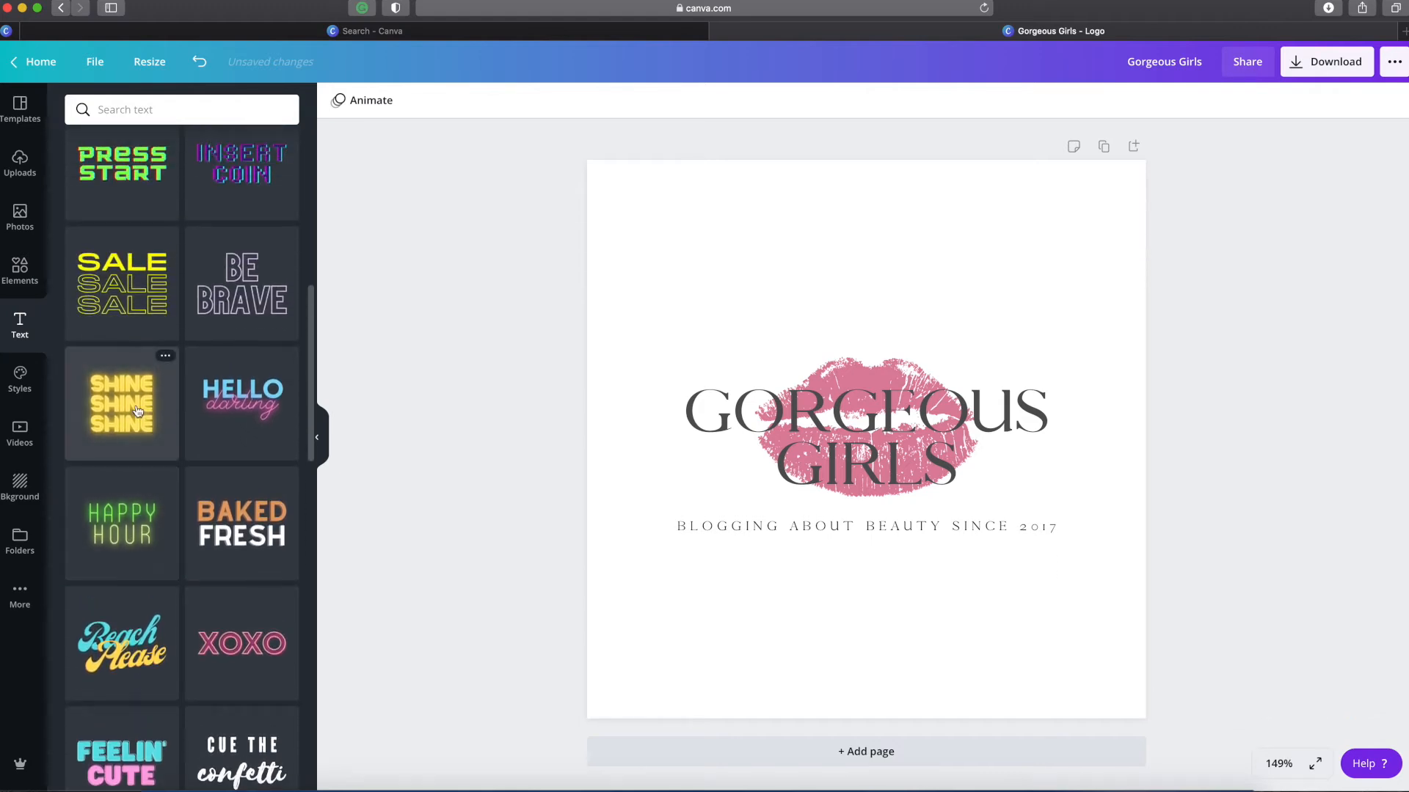
left_click(137, 411)
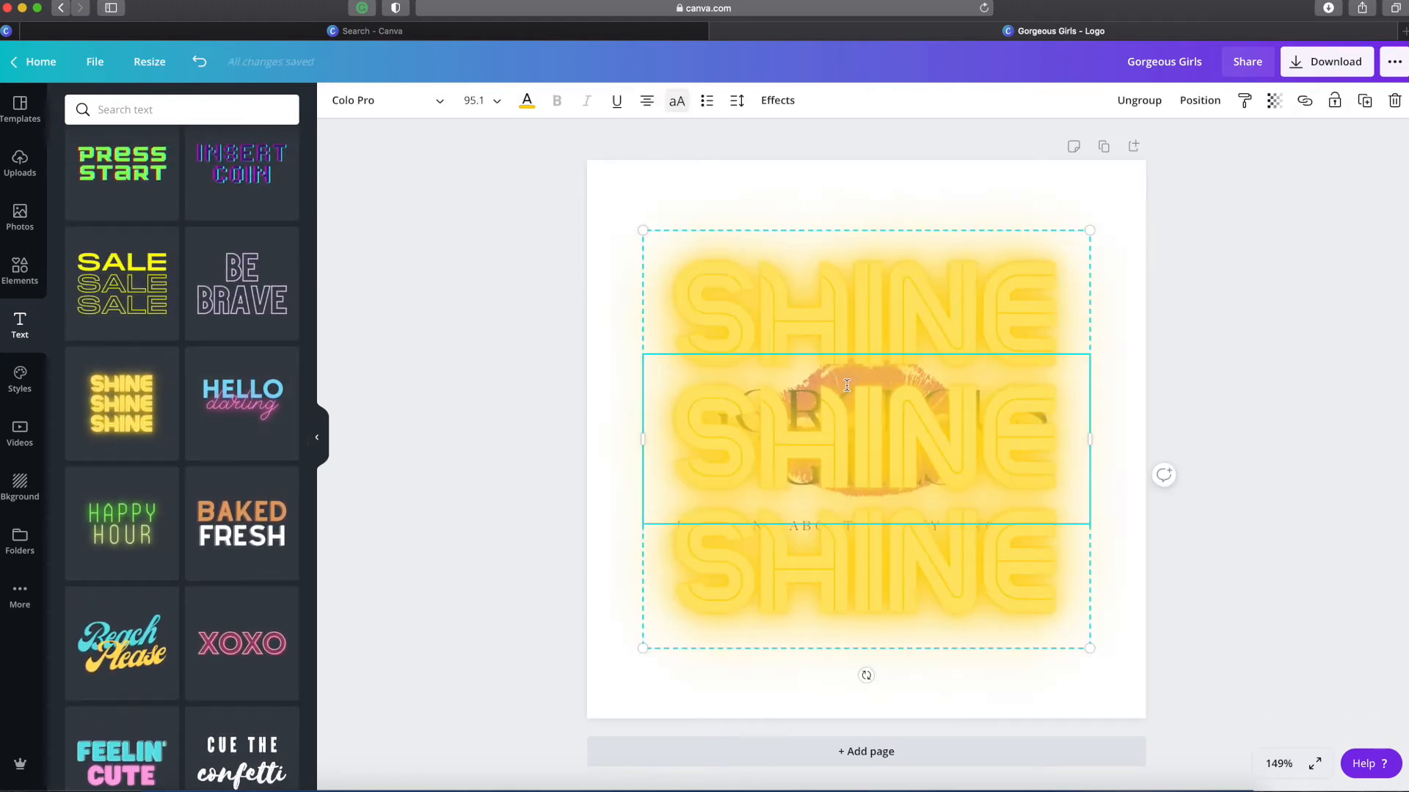
left_click_drag(1042, 439, 681, 438)
type("GORGE")
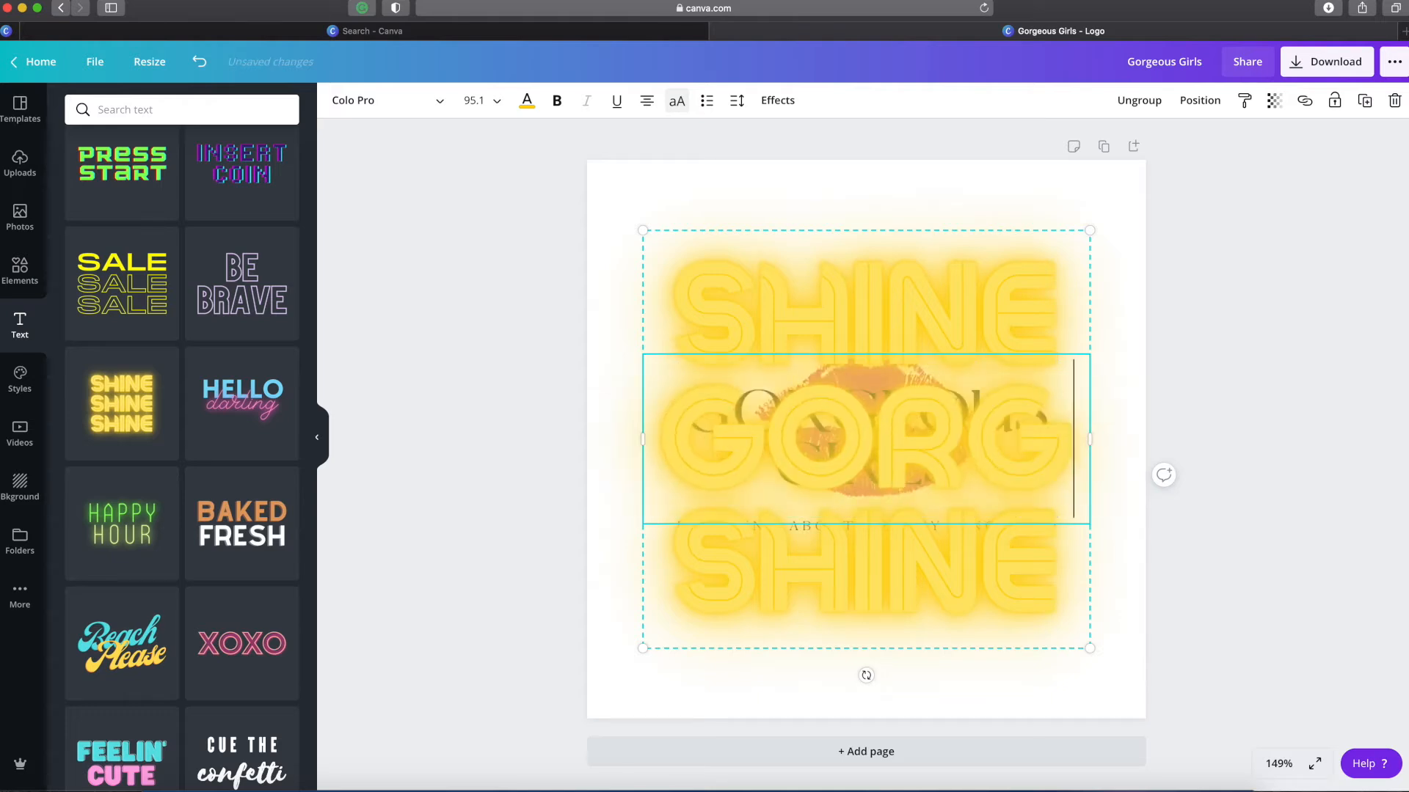
key("BackSpace")
key("BackSpace")
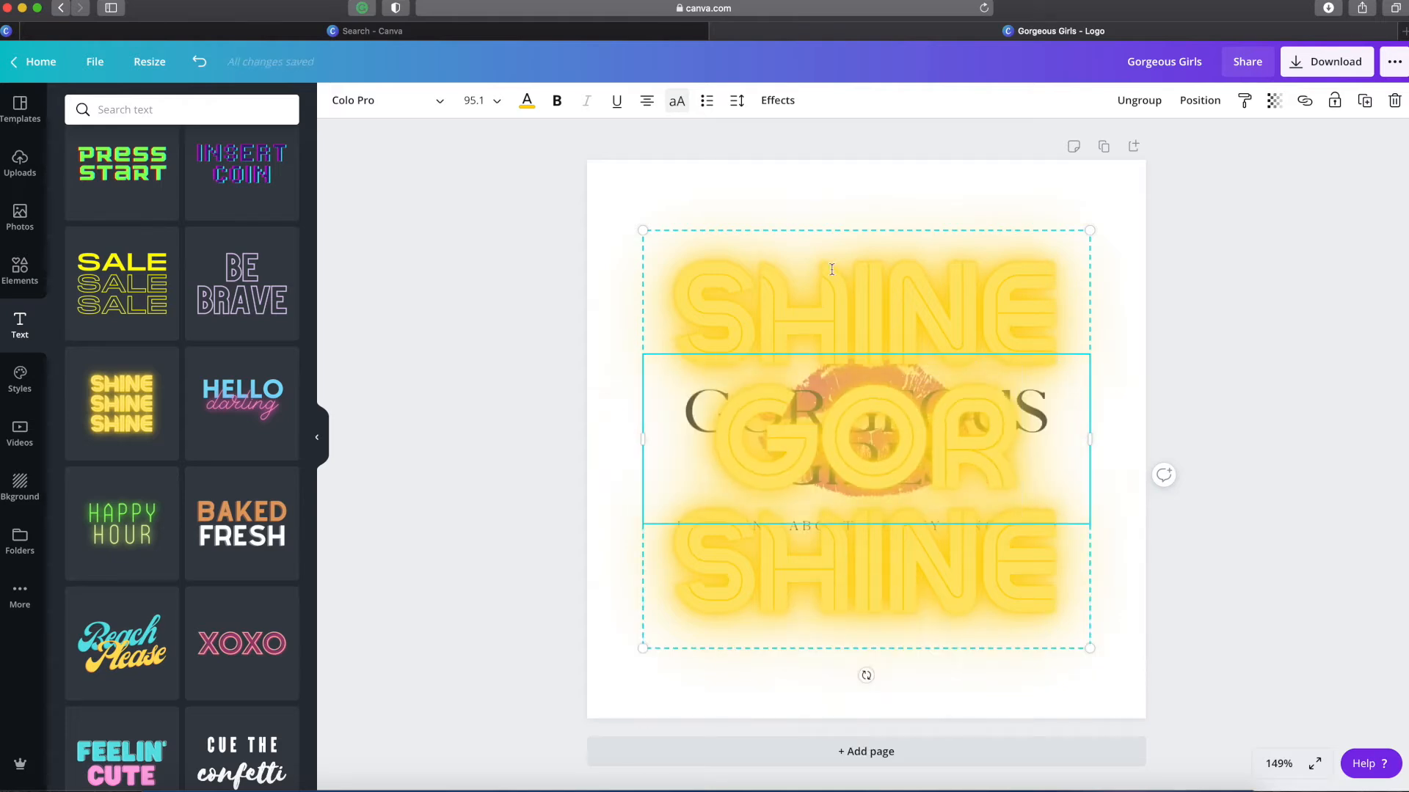
left_click(1394, 101)
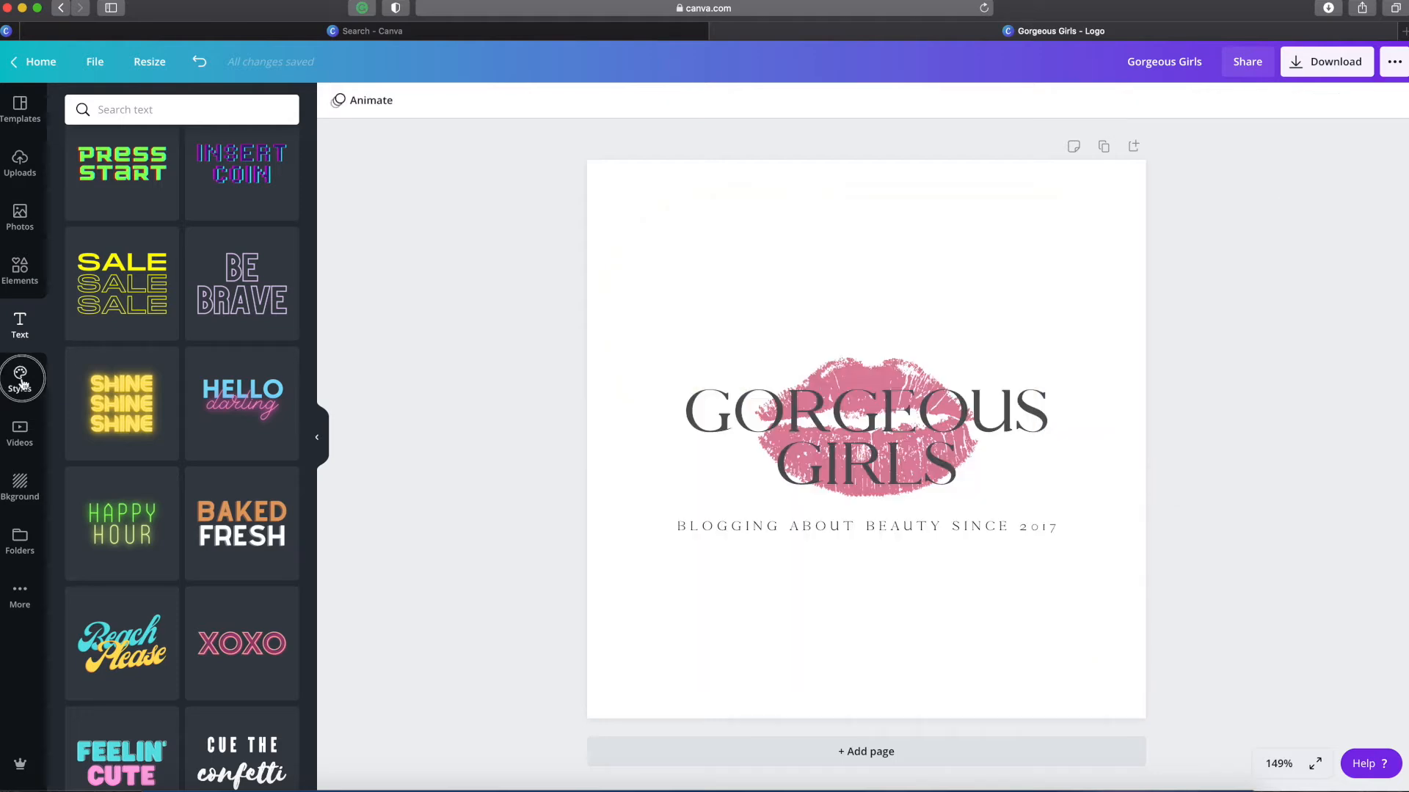
Browse the trending style sets of paired fonts and colour palettes
left_click(20, 378)
scroll(115, 396, "down", 5)
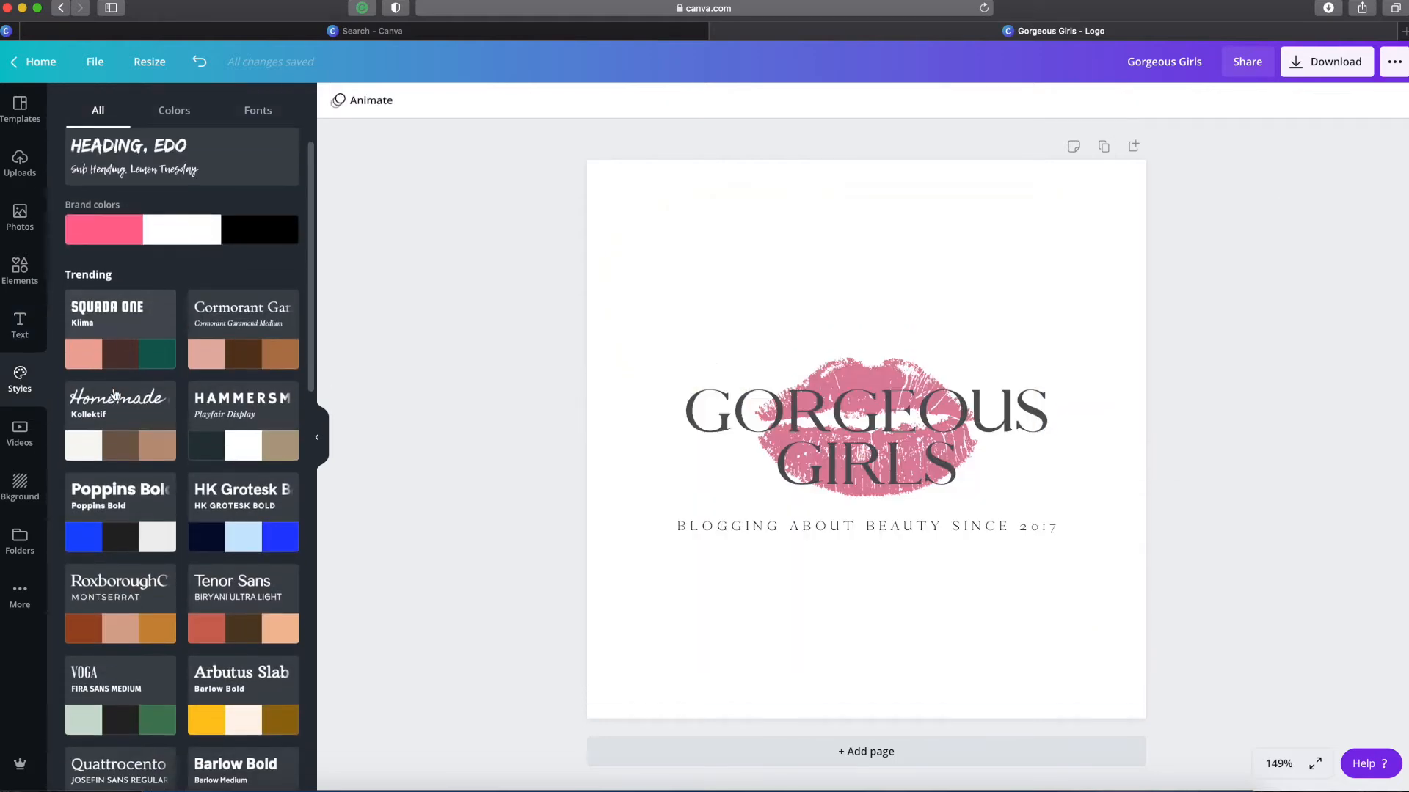
scroll(114, 396, "down", 12)
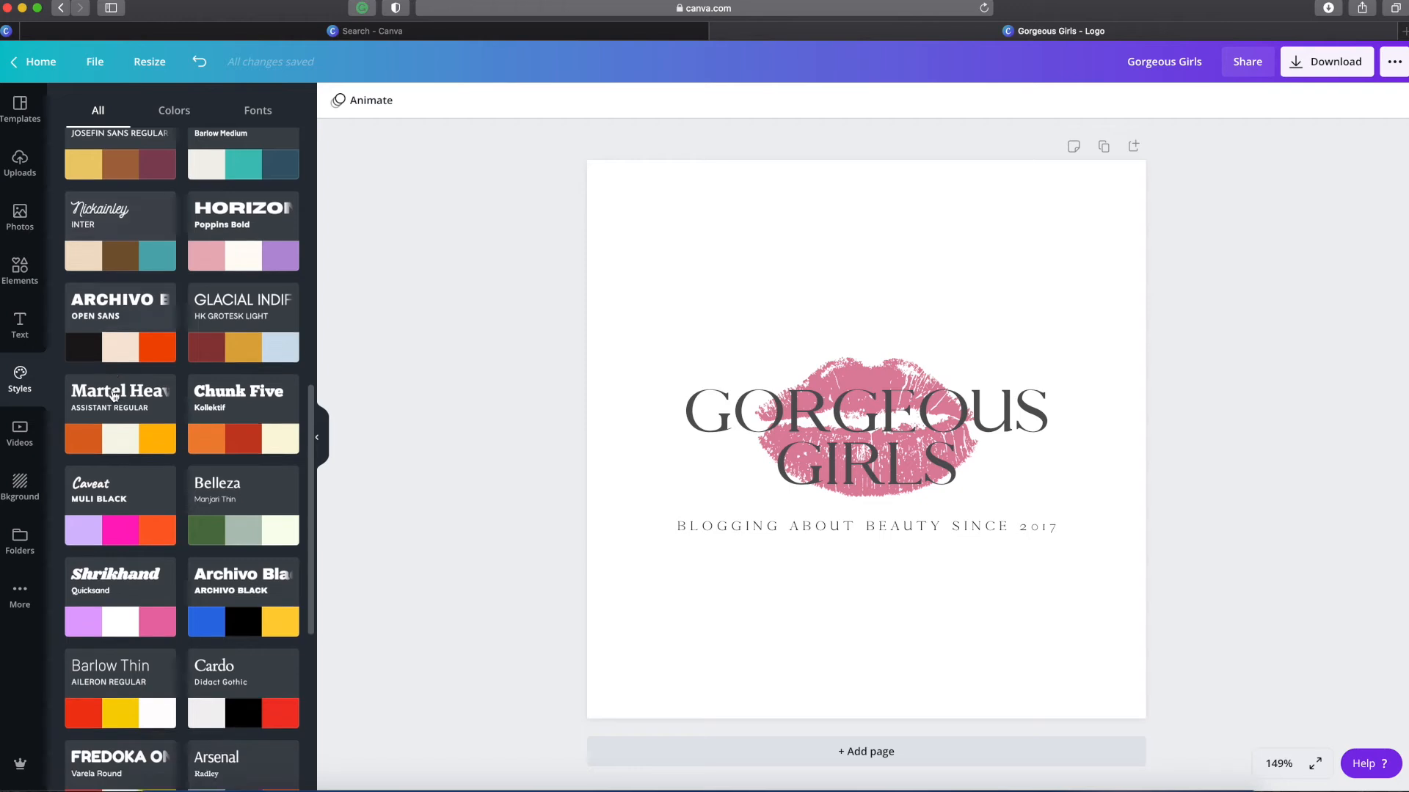
Search the background library for "flowers" and look through the photos on offer
left_click(20, 487)
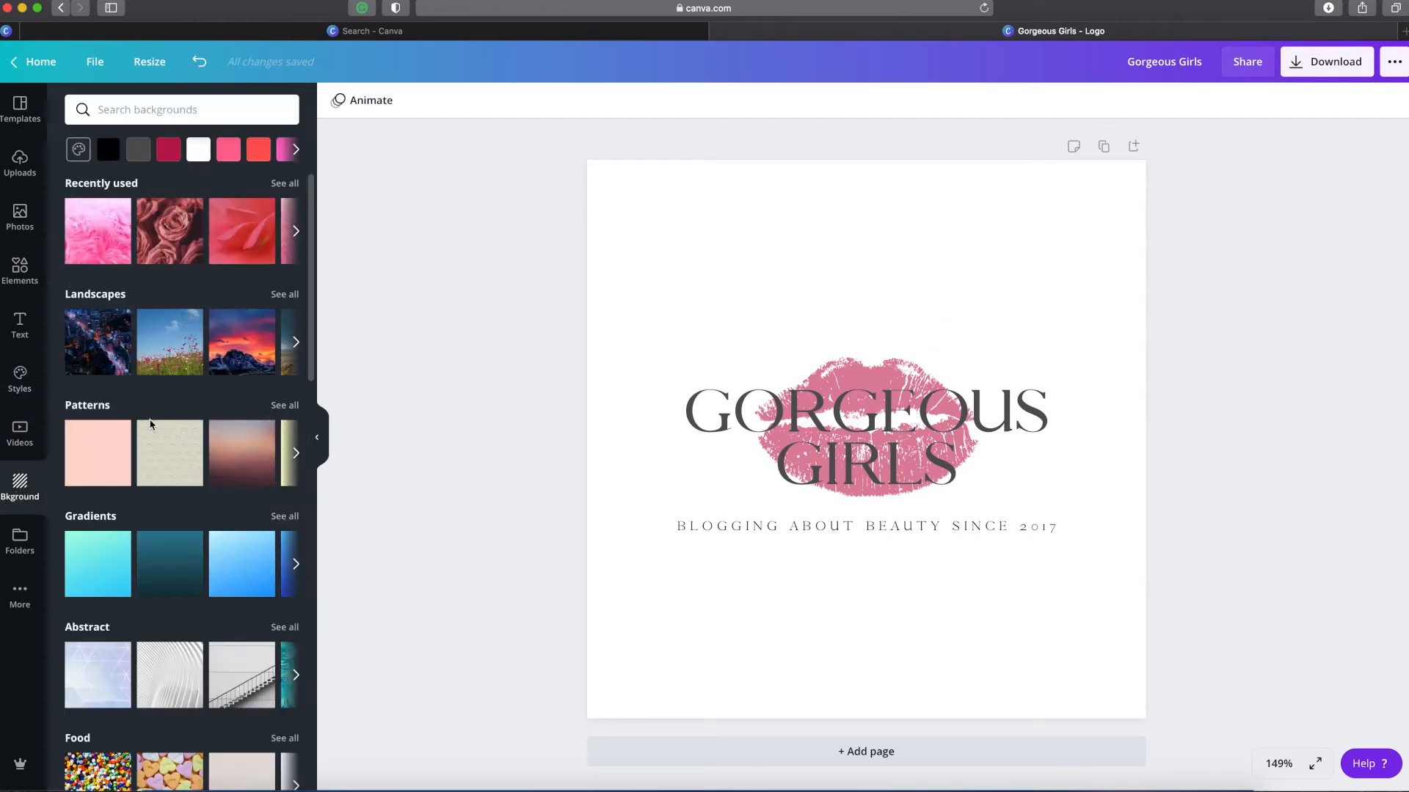
scroll(176, 220, "down", 1)
left_click(236, 113)
type("flowers")
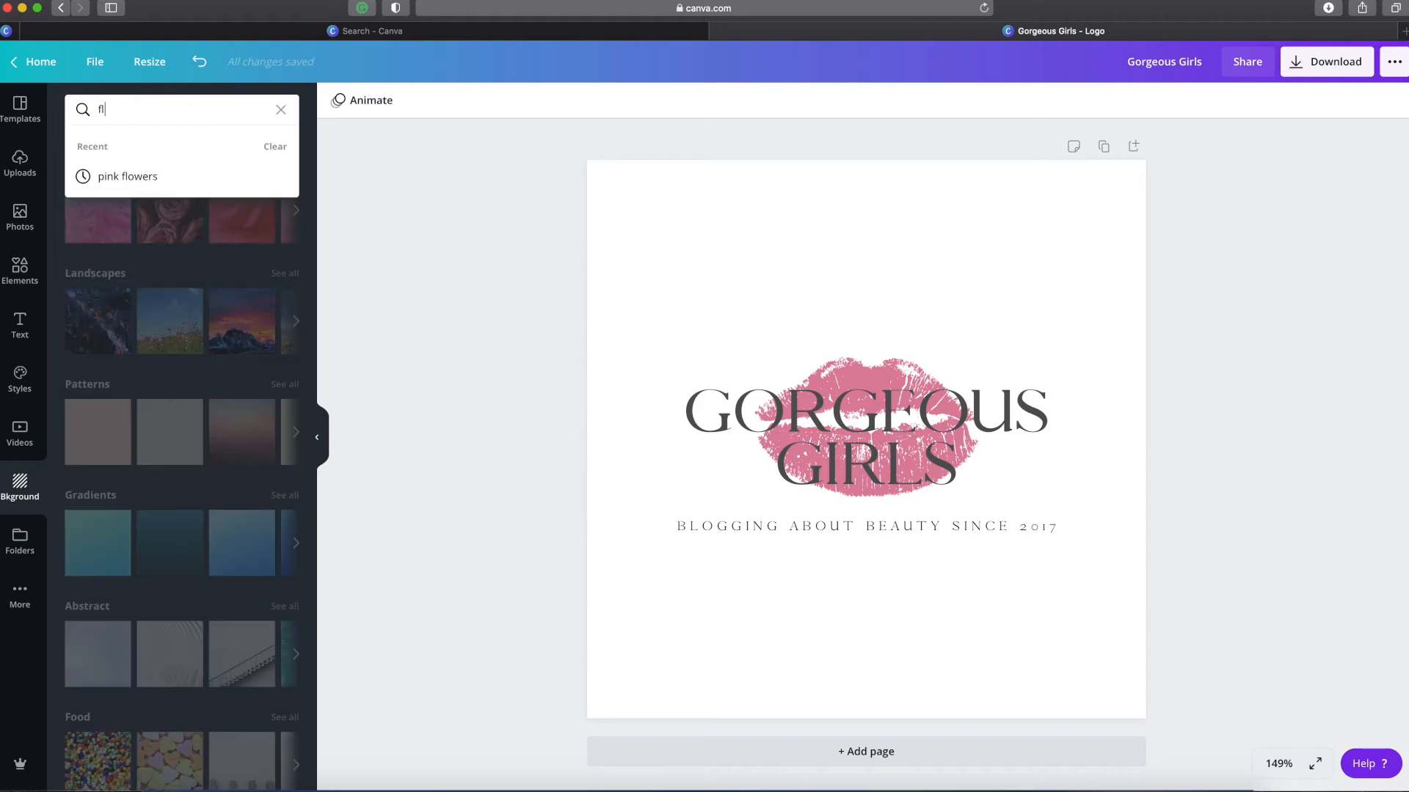
key("Return")
scroll(164, 430, "down", 5)
scroll(164, 431, "down", 1)
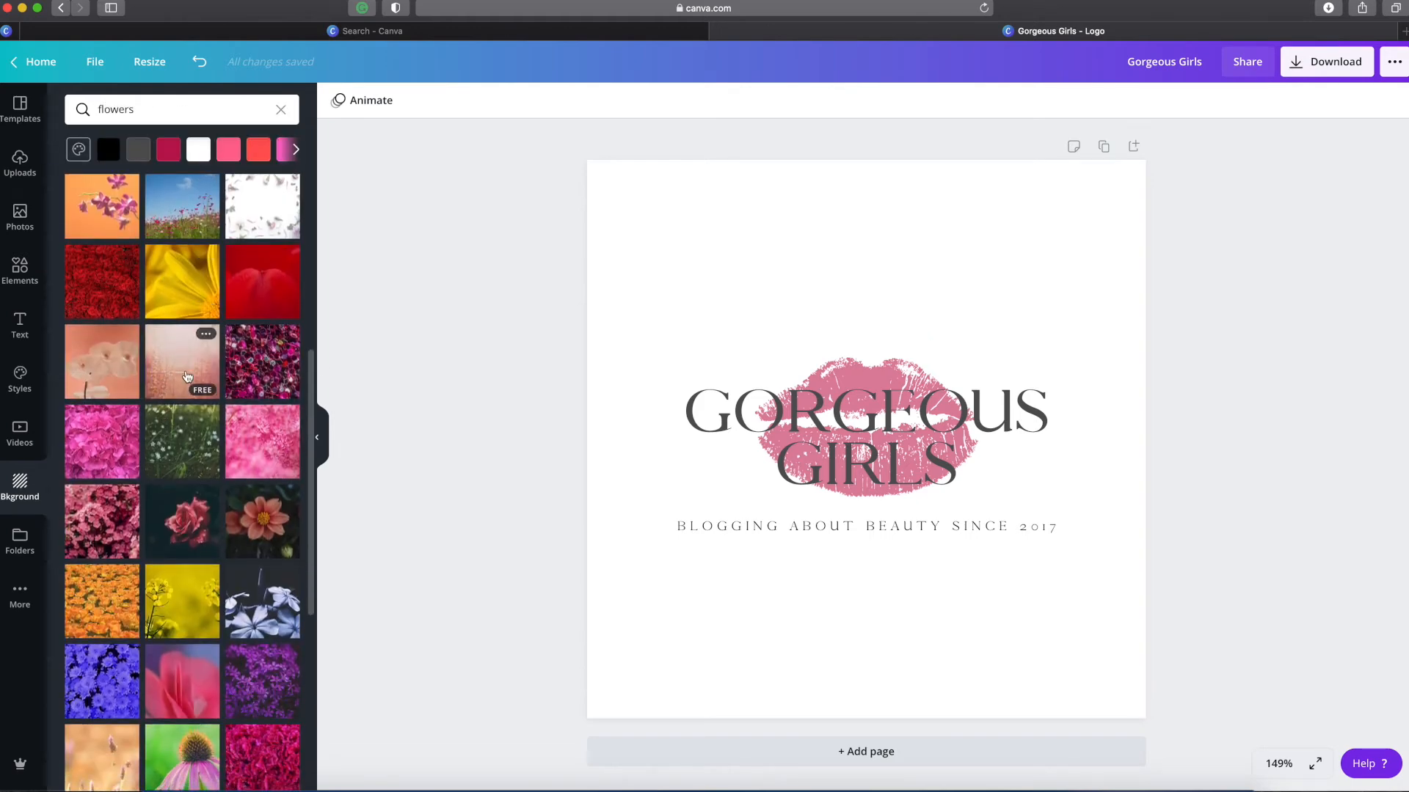
Try a bright pink blossom photo as the logo's background and undo it
left_click(267, 464)
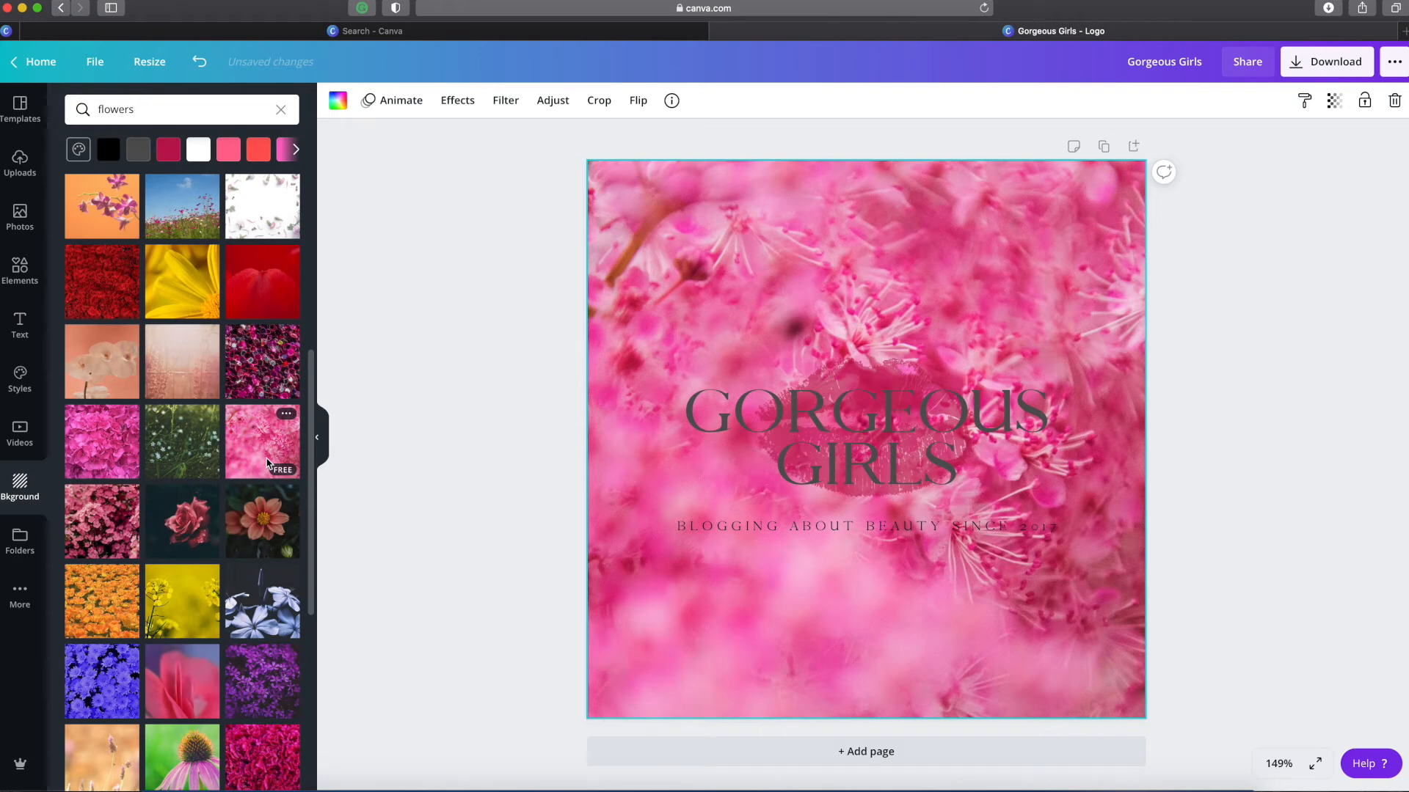
key("super+z")
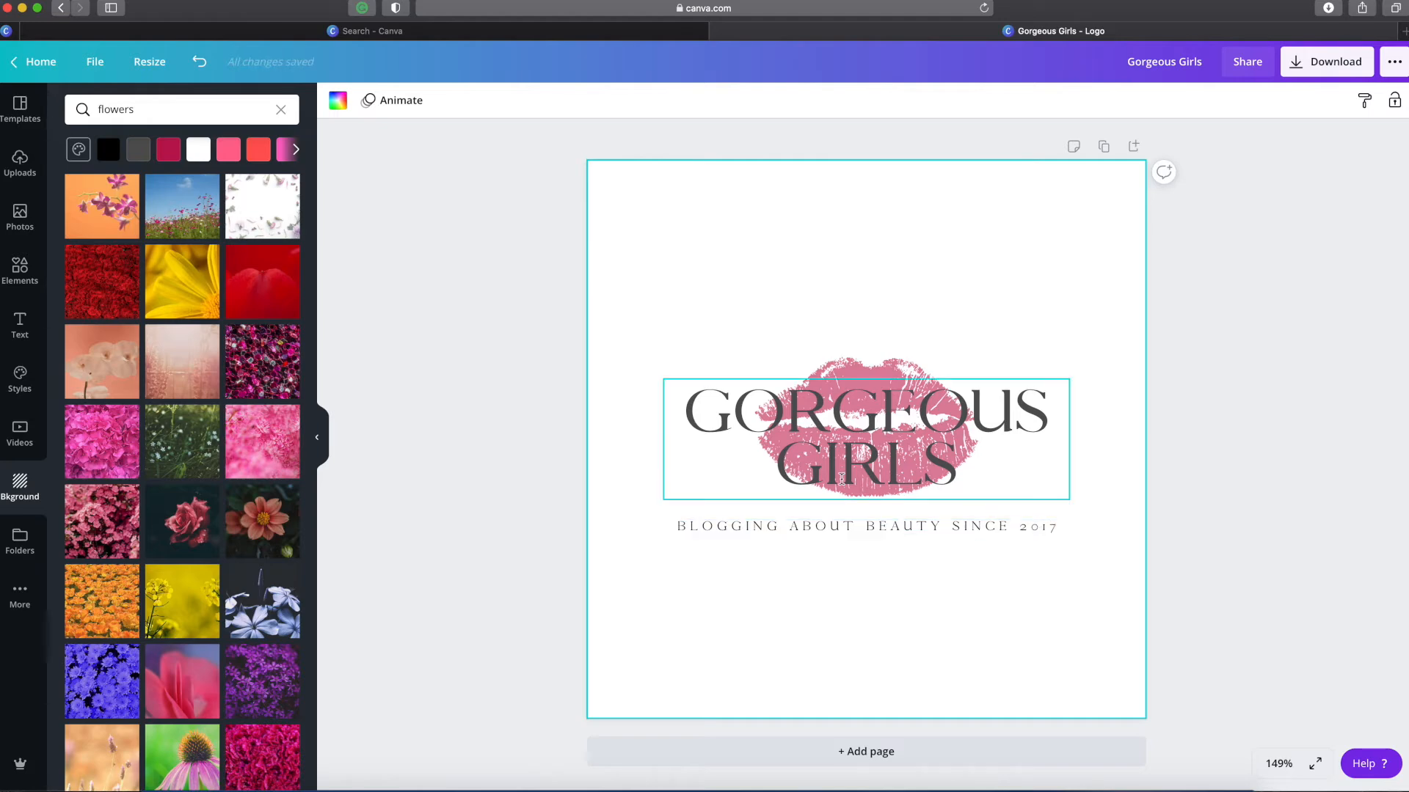
scroll(203, 309, "up", 5)
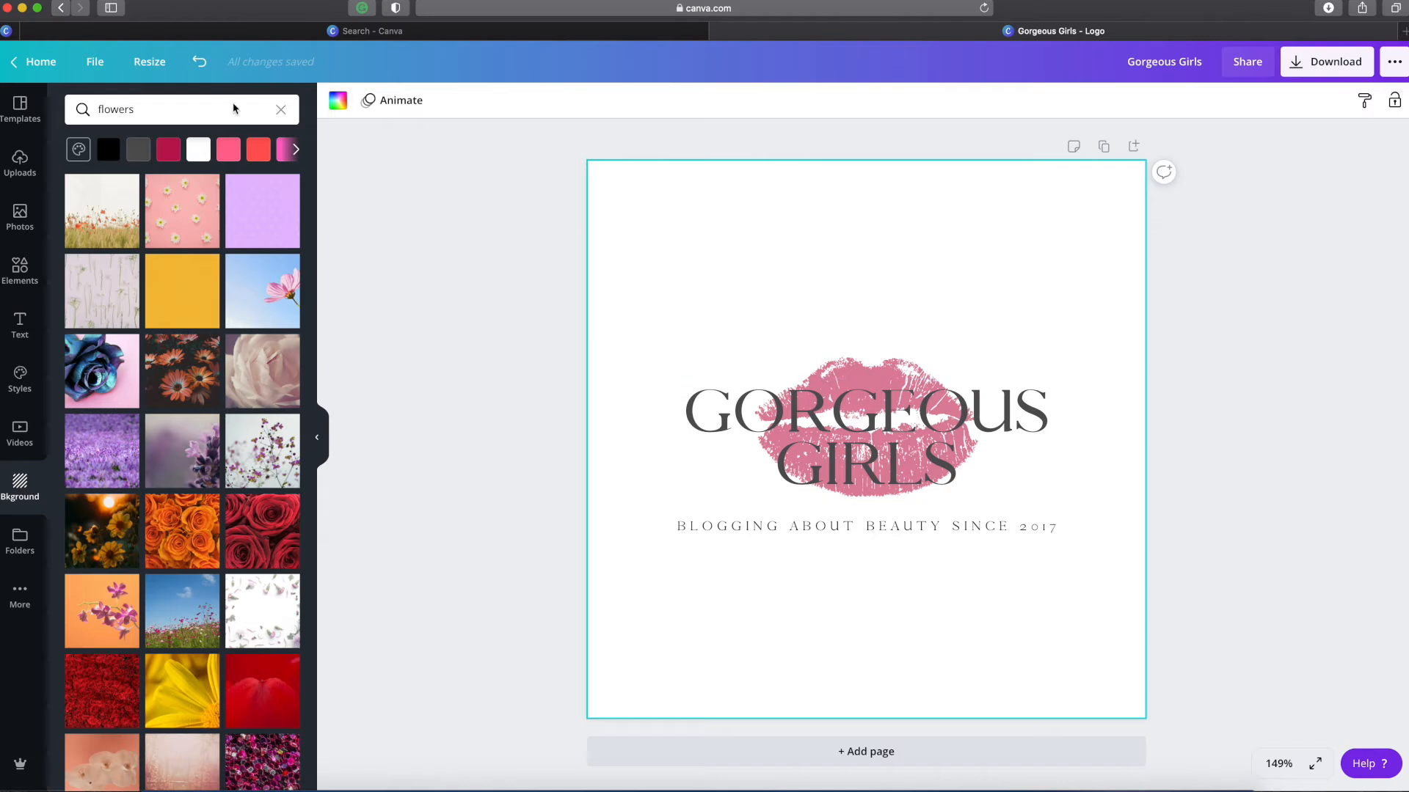
Try a solid dark grey background on the logo and look at the custom colour picker
left_click(615, 183)
left_click(137, 154)
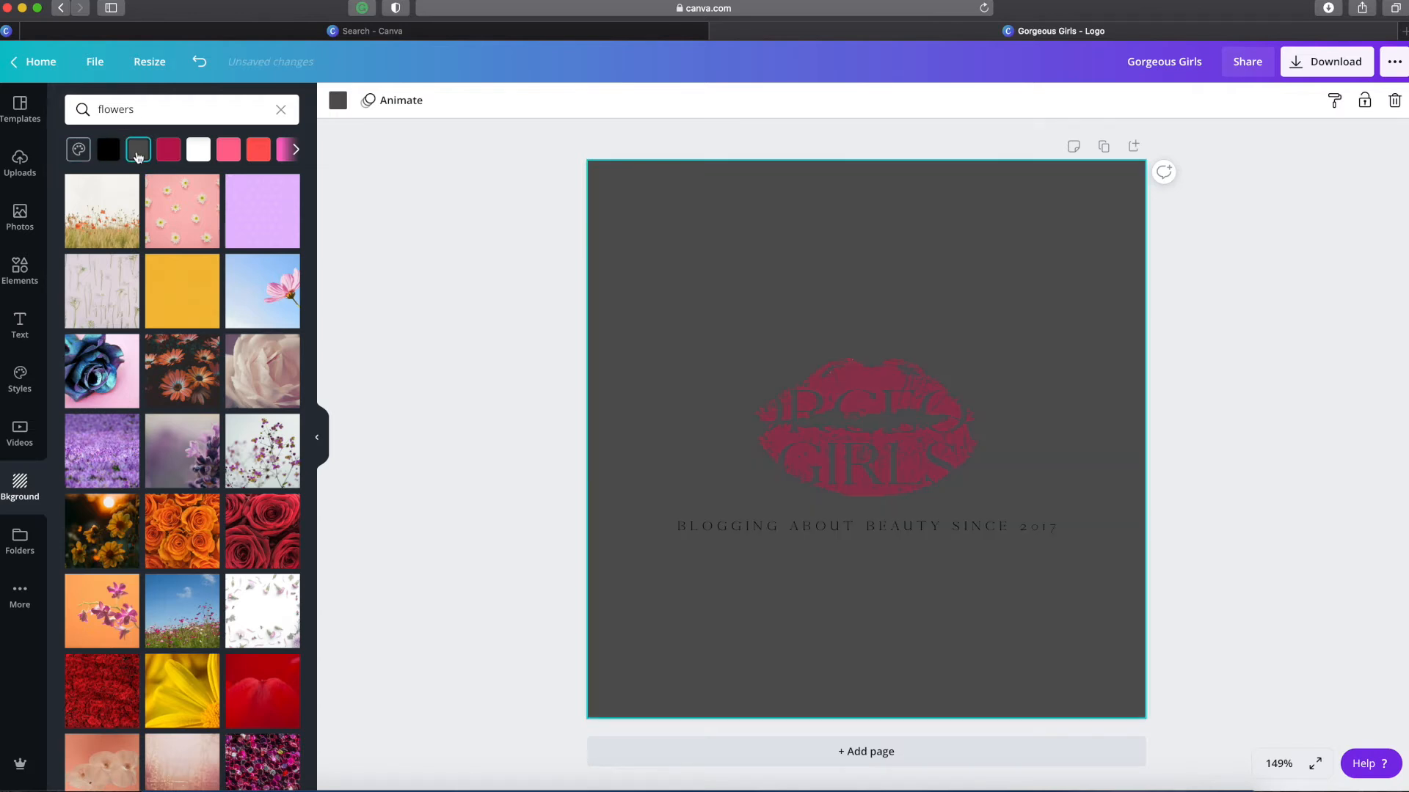
left_click(78, 150)
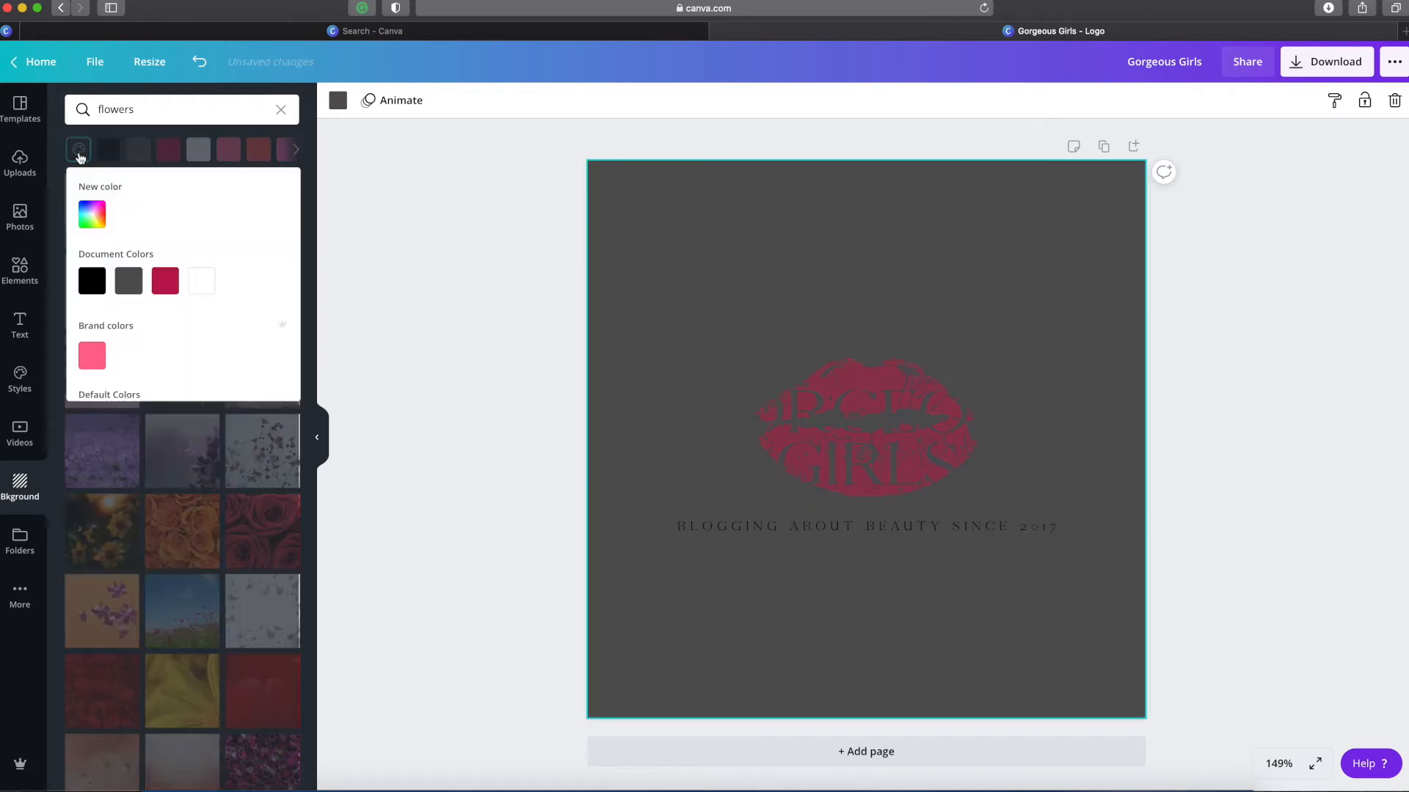
left_click(94, 215)
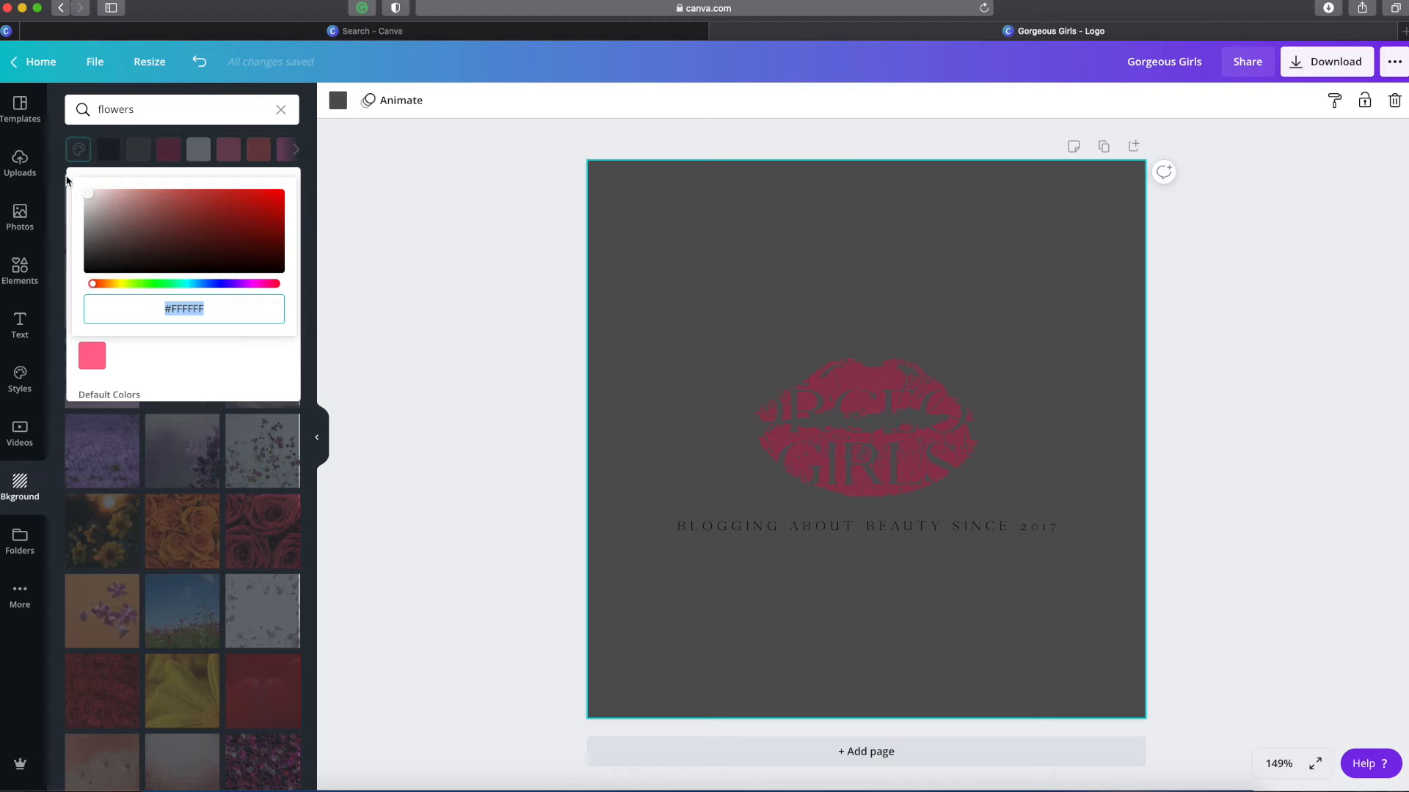
left_click(408, 152)
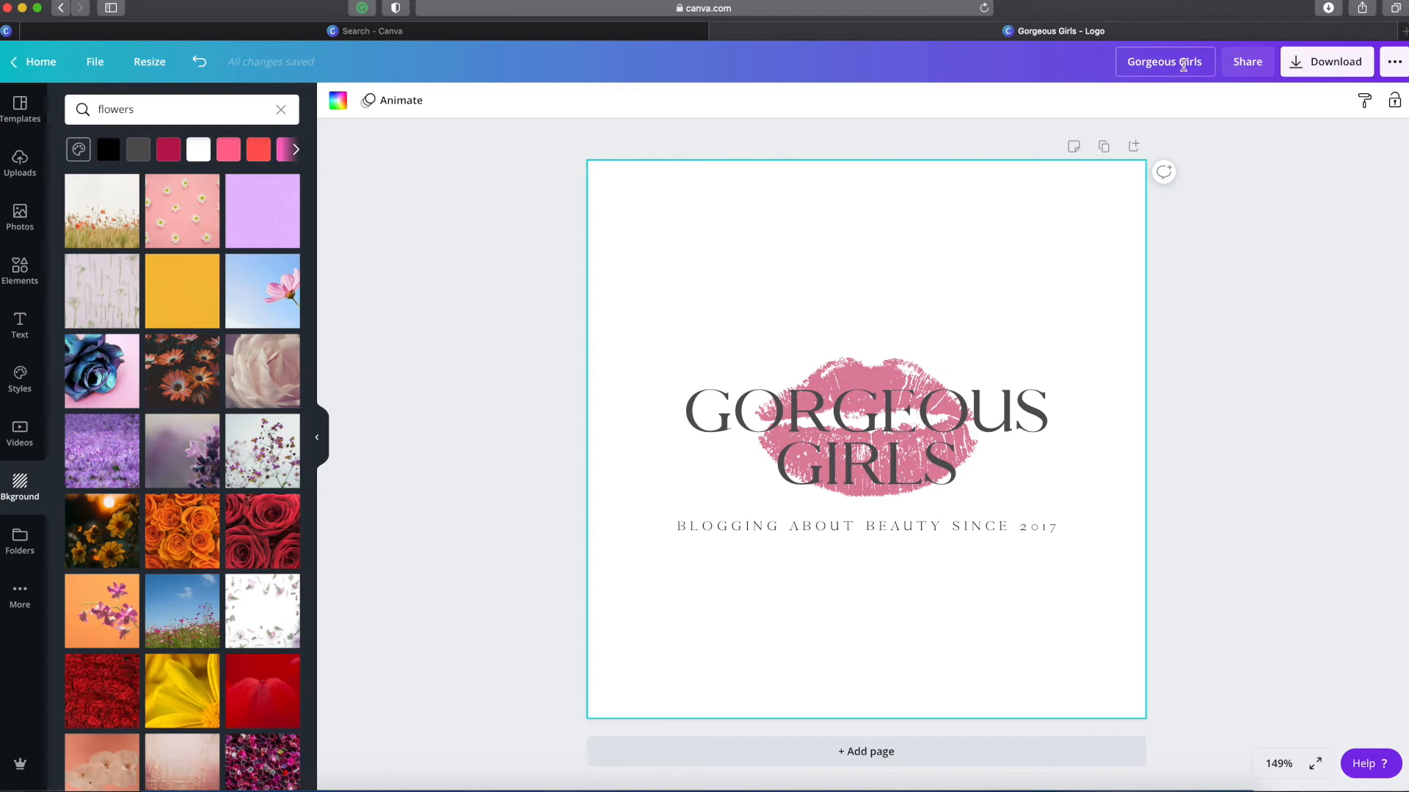
Rename the design as "Gorgeous girls"
left_click(1209, 63)
key("BackSpace")
key("BackSpace")
key("BackSpace")
key("BackSpace")
key("BackSpace")
key("BackSpace")
type("girls")
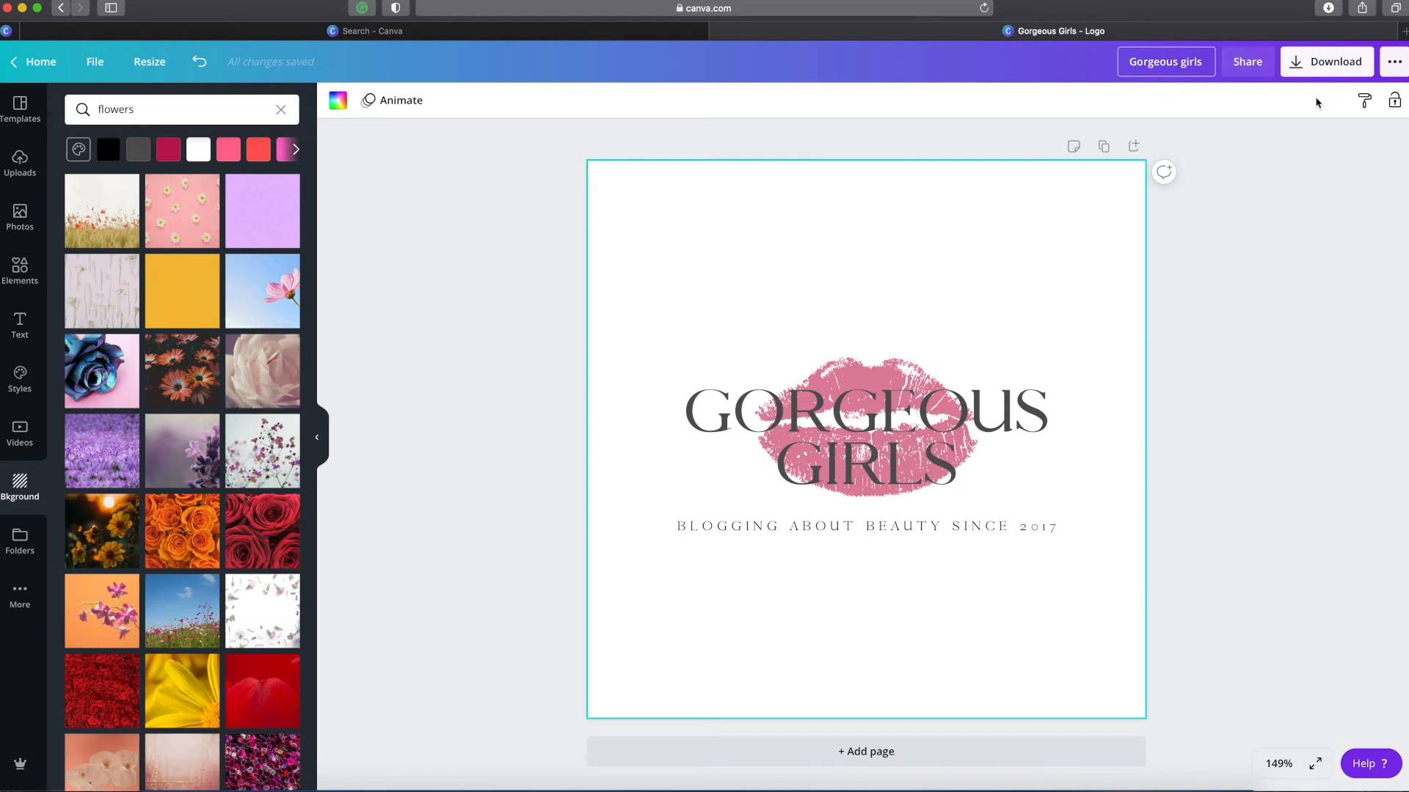
Try the transparent background option in the download settings and turn it back off
left_click(1324, 73)
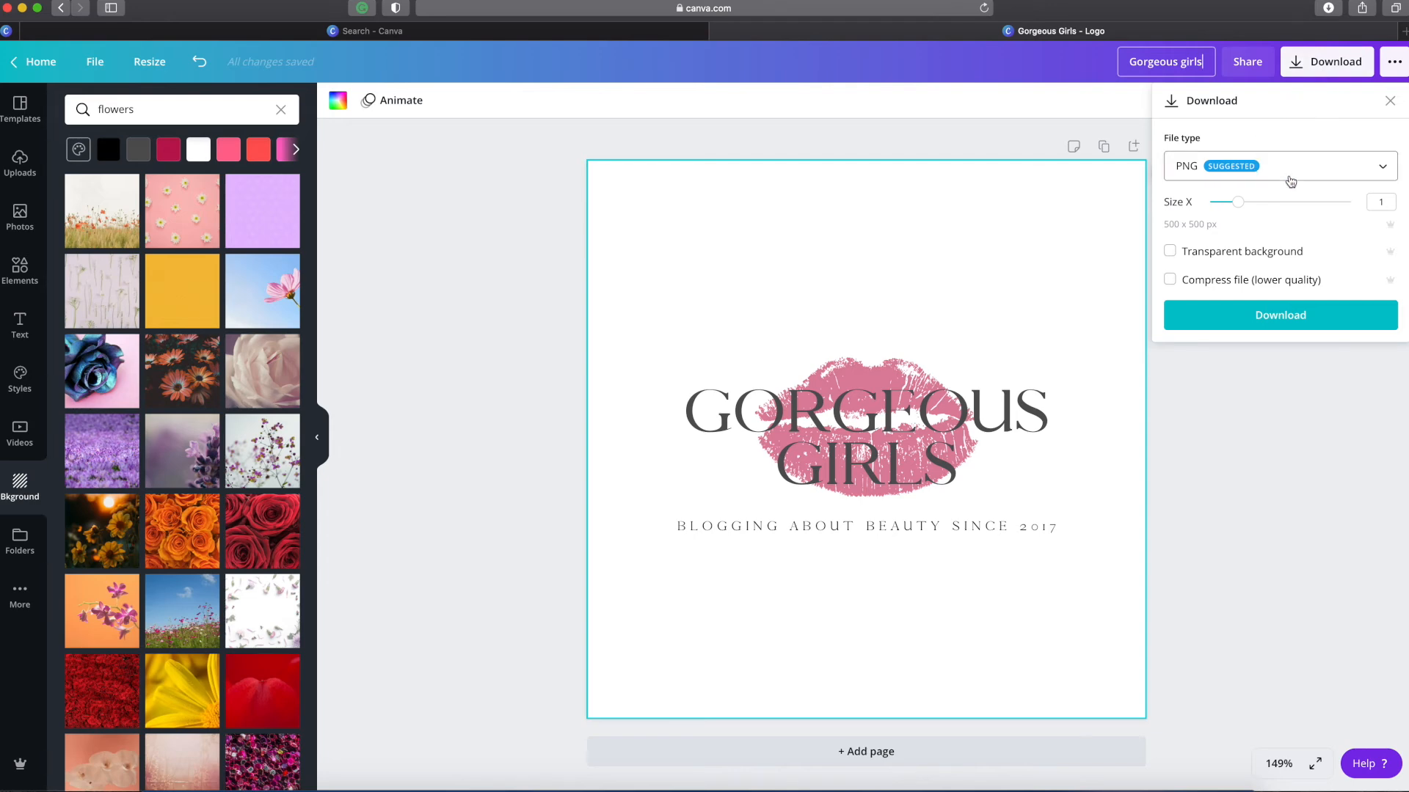
left_click(1171, 253)
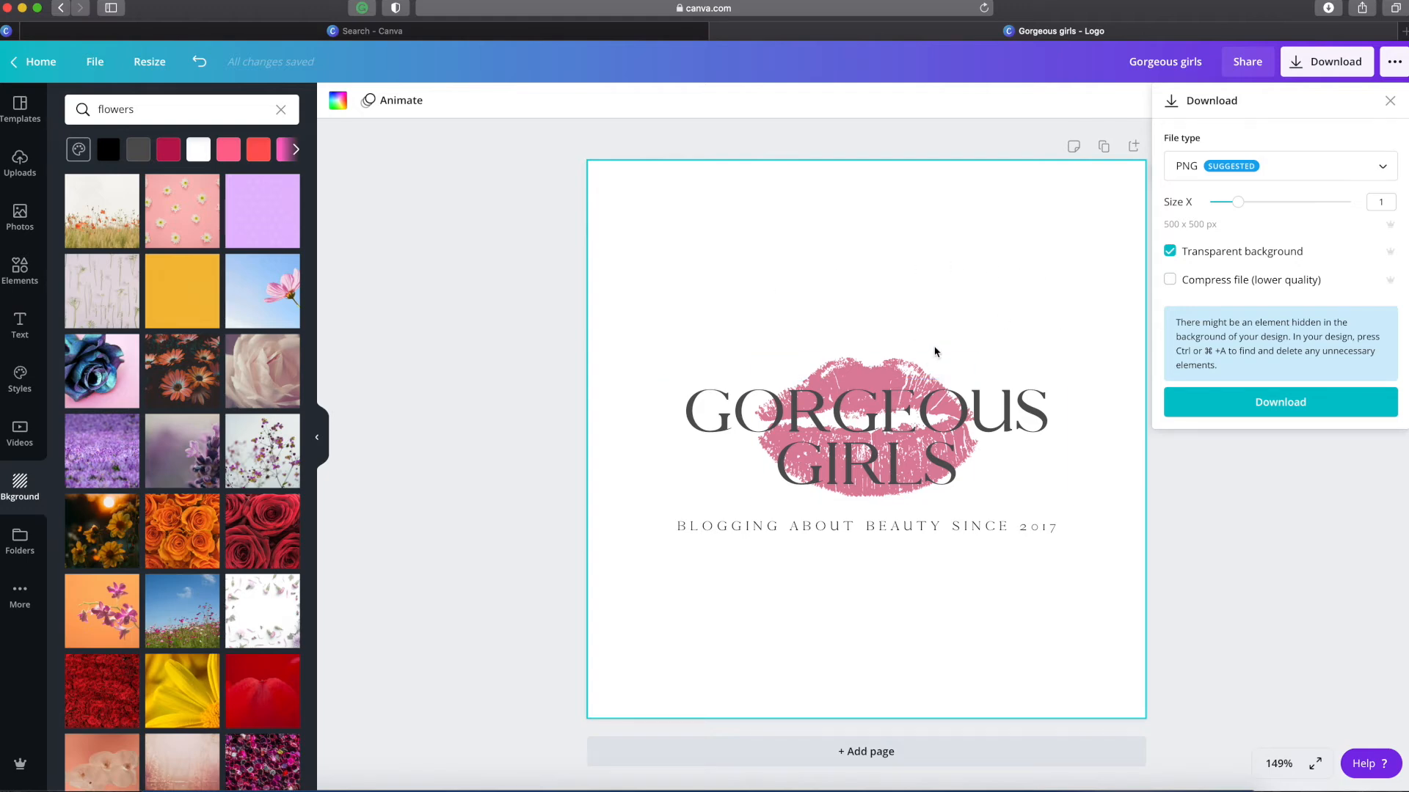
left_click(1170, 251)
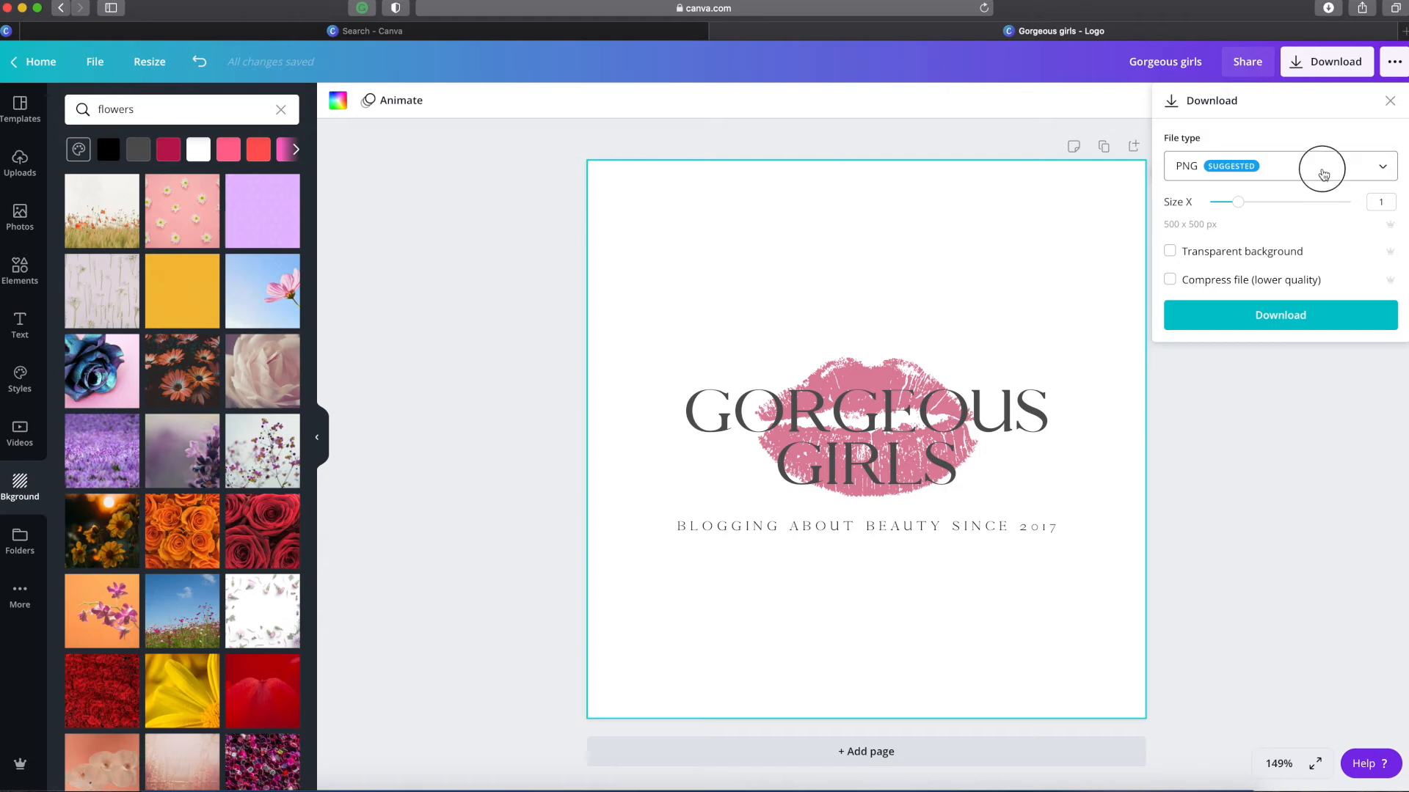
Look through the download file types, keep PNG, and download the logo at size 1 without a transparent background
left_click(1324, 175)
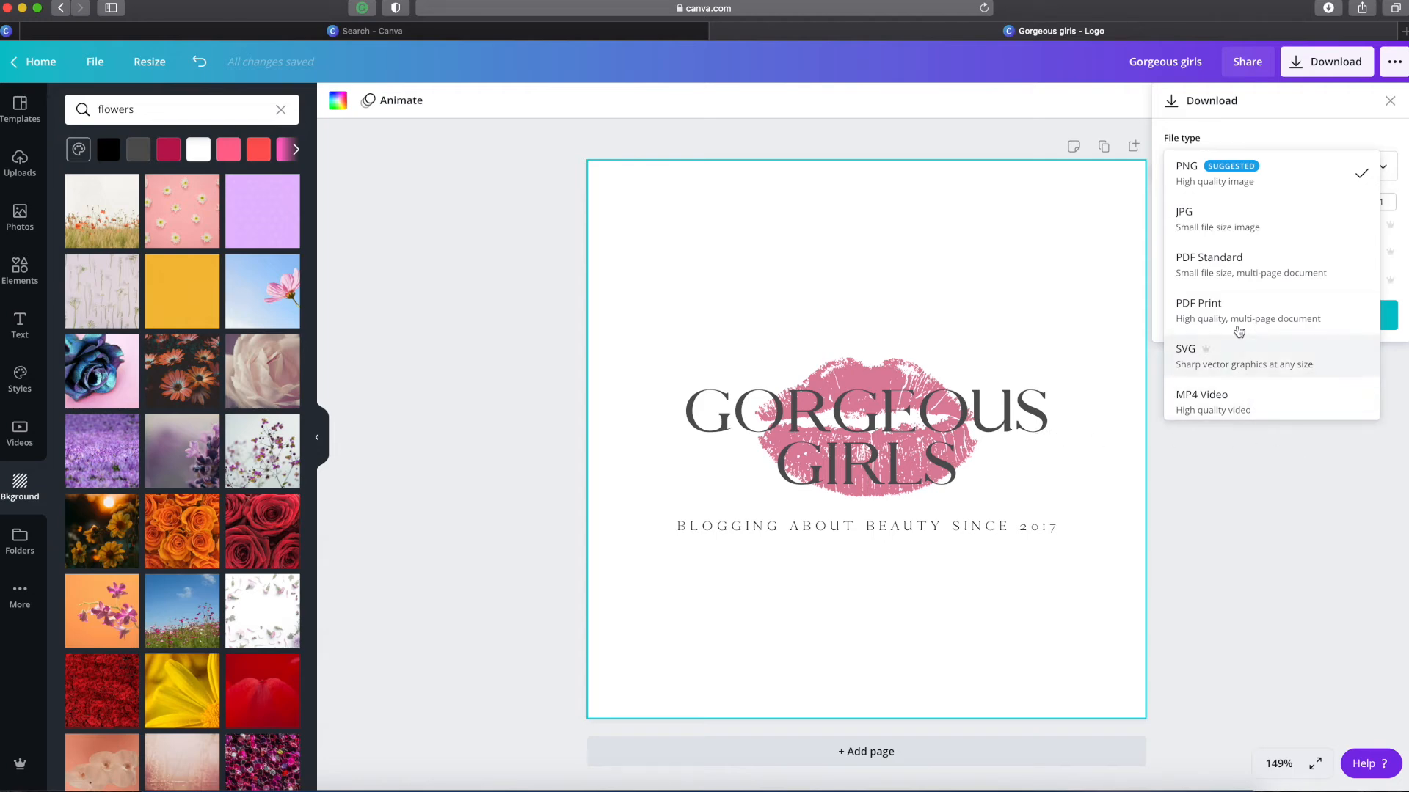
left_click(1263, 182)
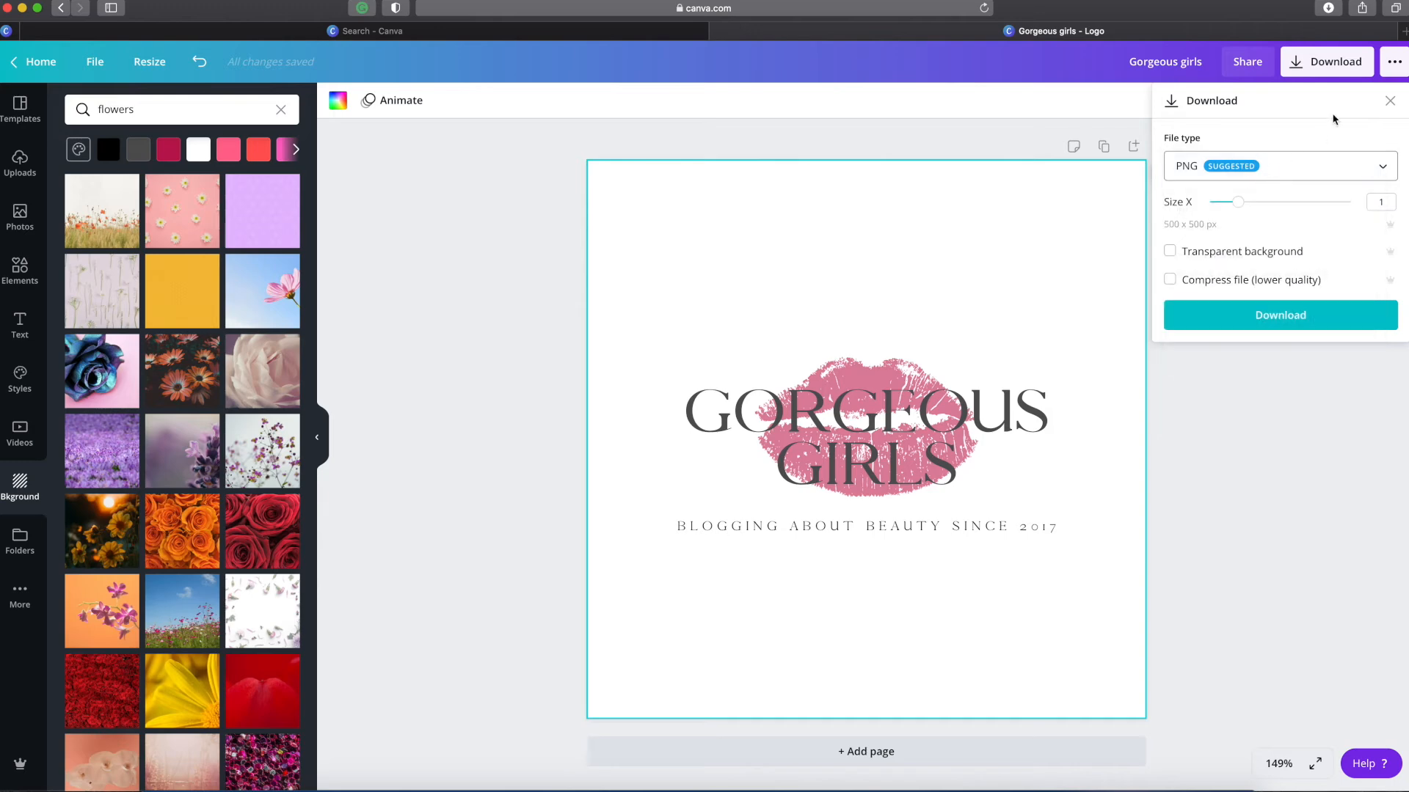
left_click(1340, 70)
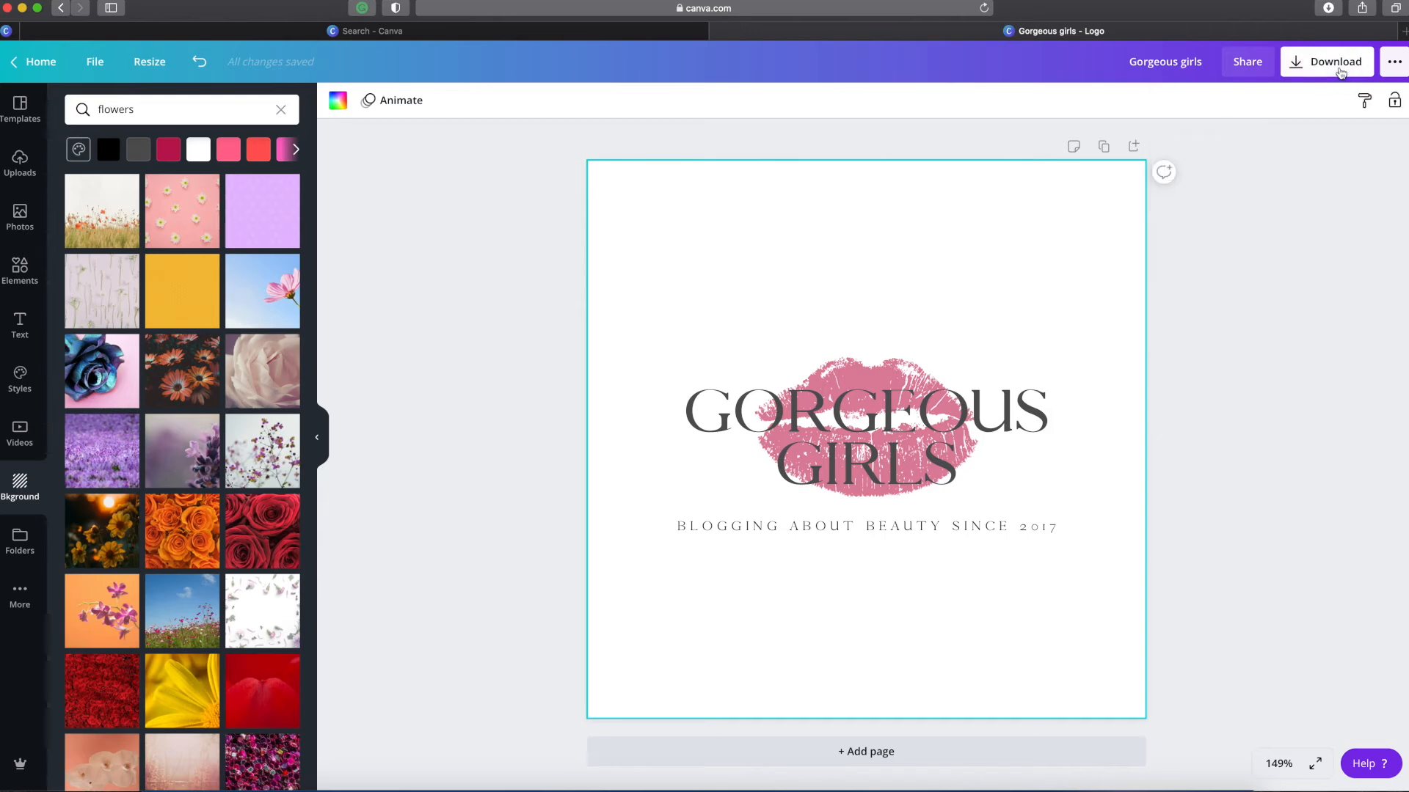
left_click(1339, 71)
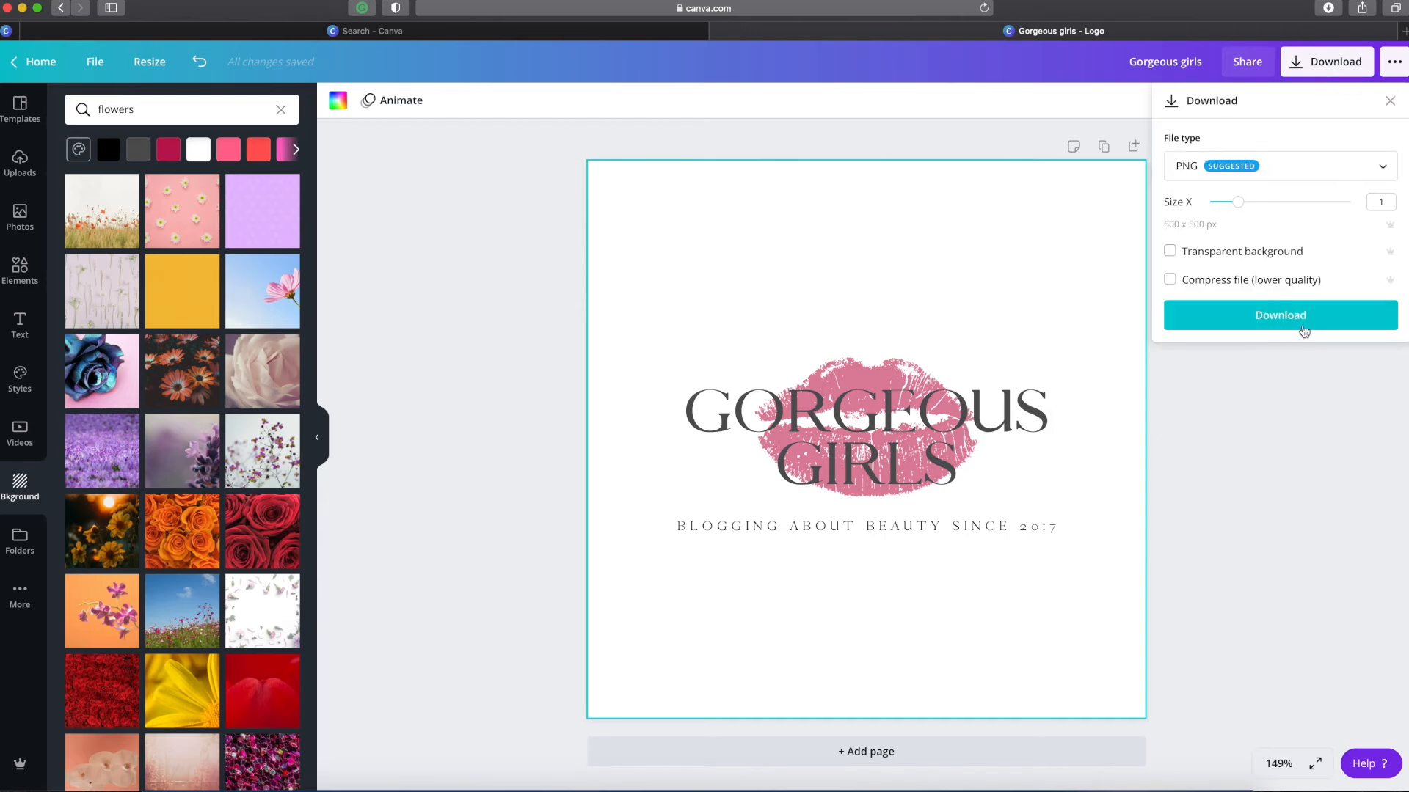
left_click(1304, 327)
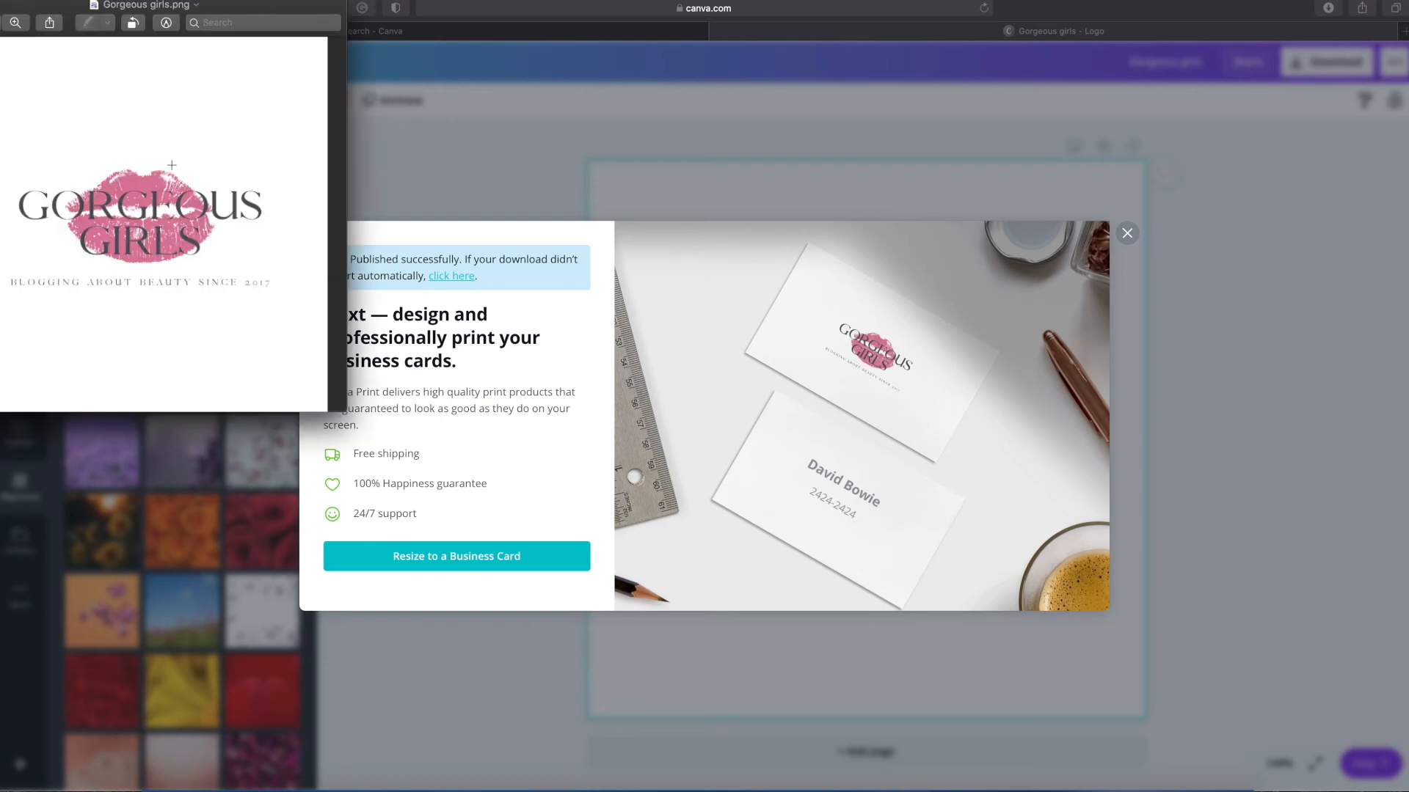
Look over the downloaded Gorgeous girls.png, close its preview and dismiss the business card offer
left_click_drag(97, 116, 219, 134)
mouse_move(39, 9)
left_mouse_down()
mouse_move(131, 14)
mouse_move(157, 47)
left_mouse_up()
left_click(409, 219)
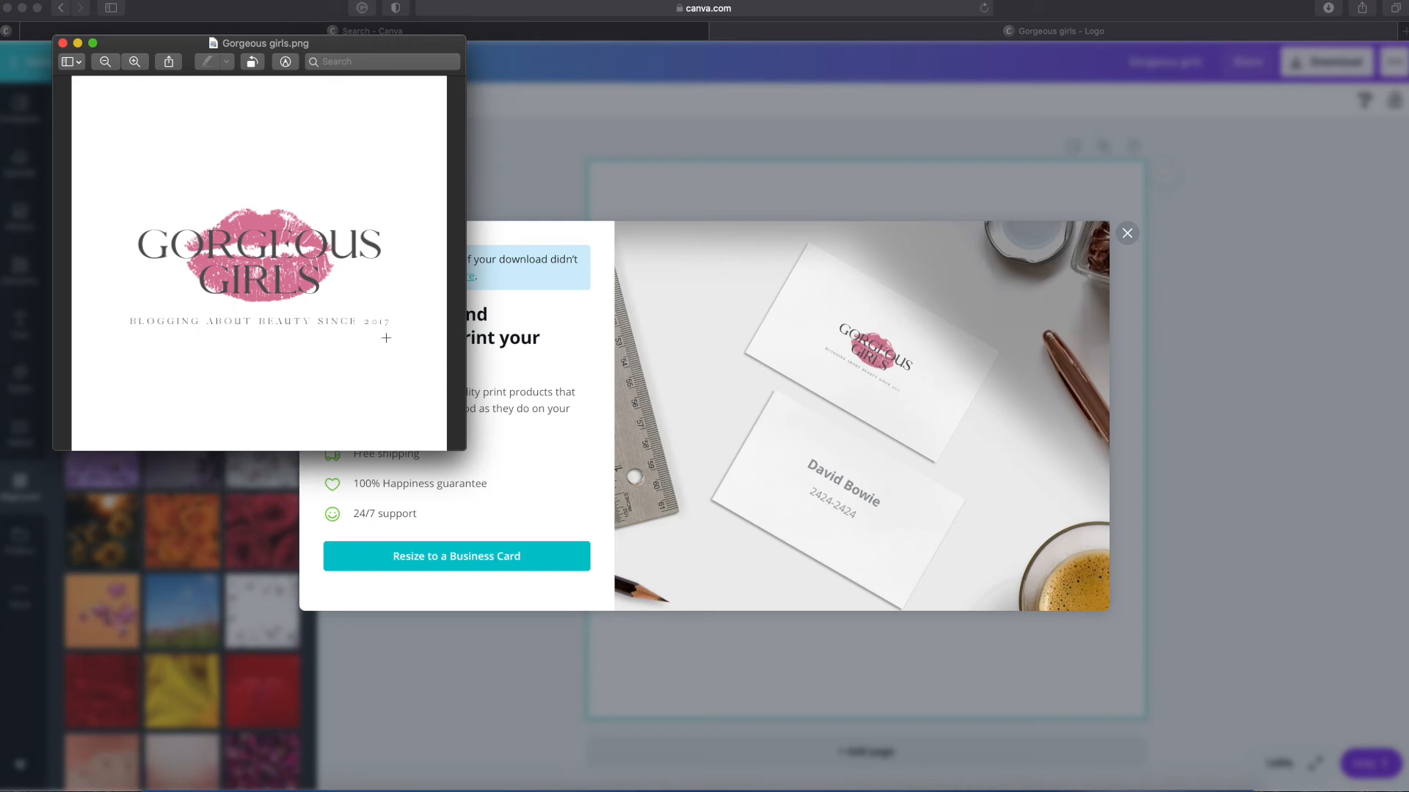
left_click(62, 44)
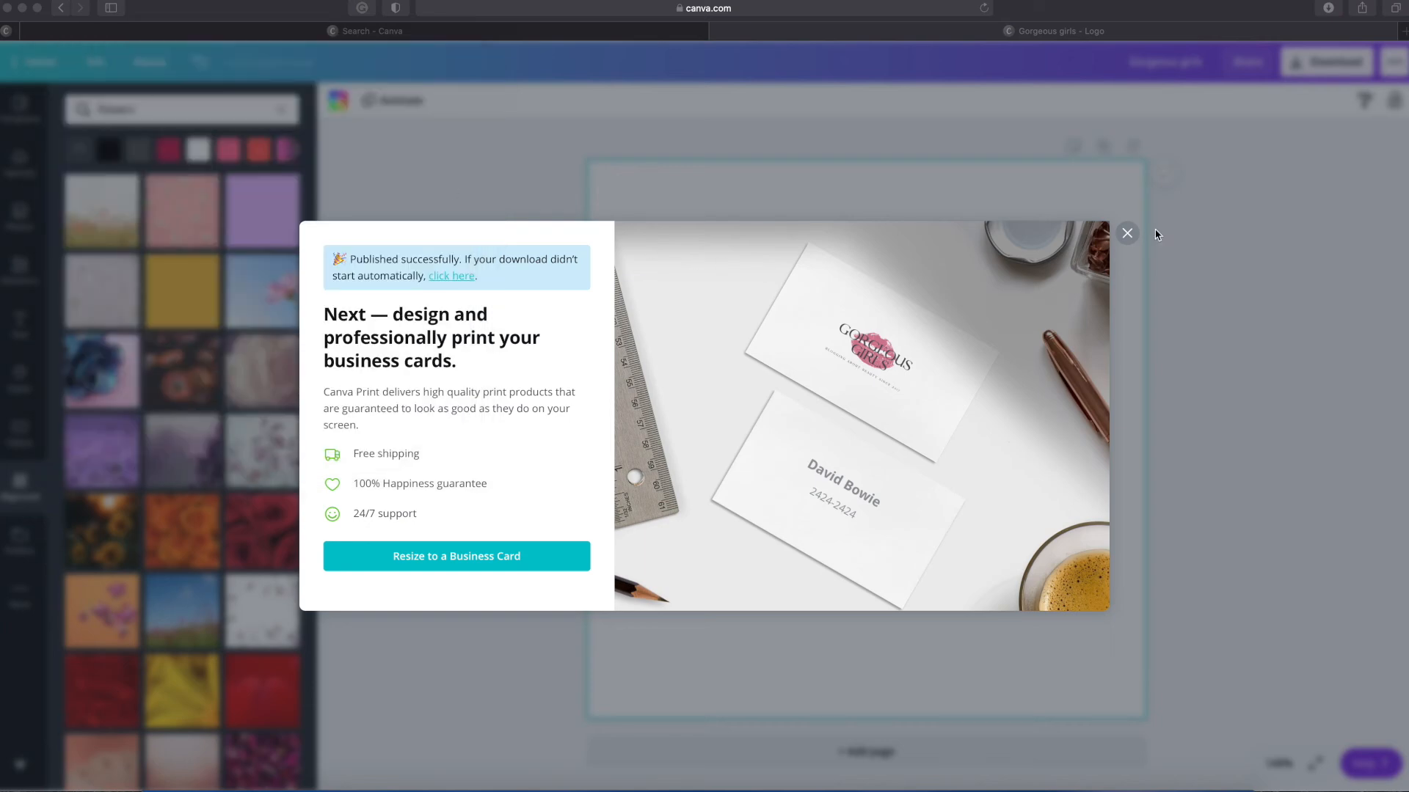
left_click(1127, 242)
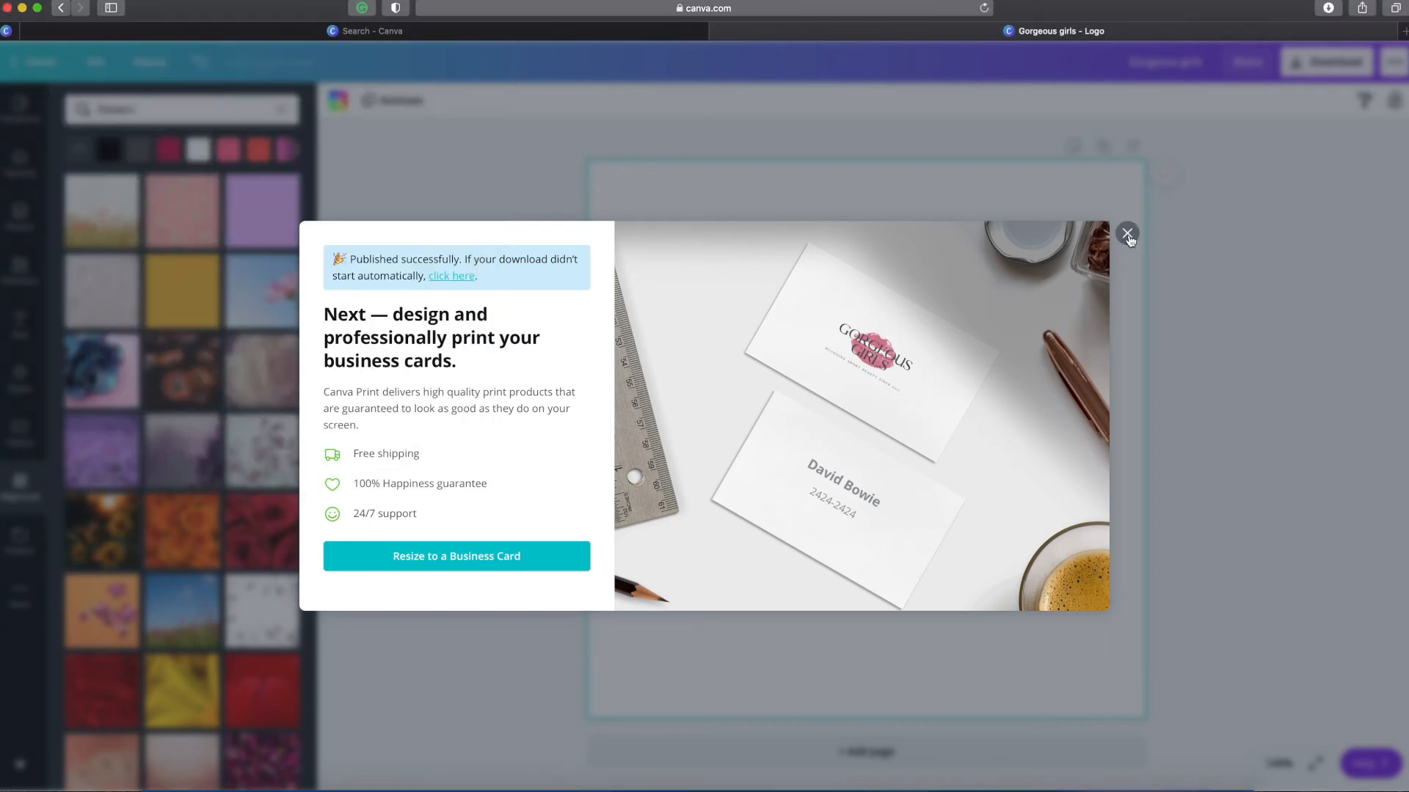
left_click(1128, 235)
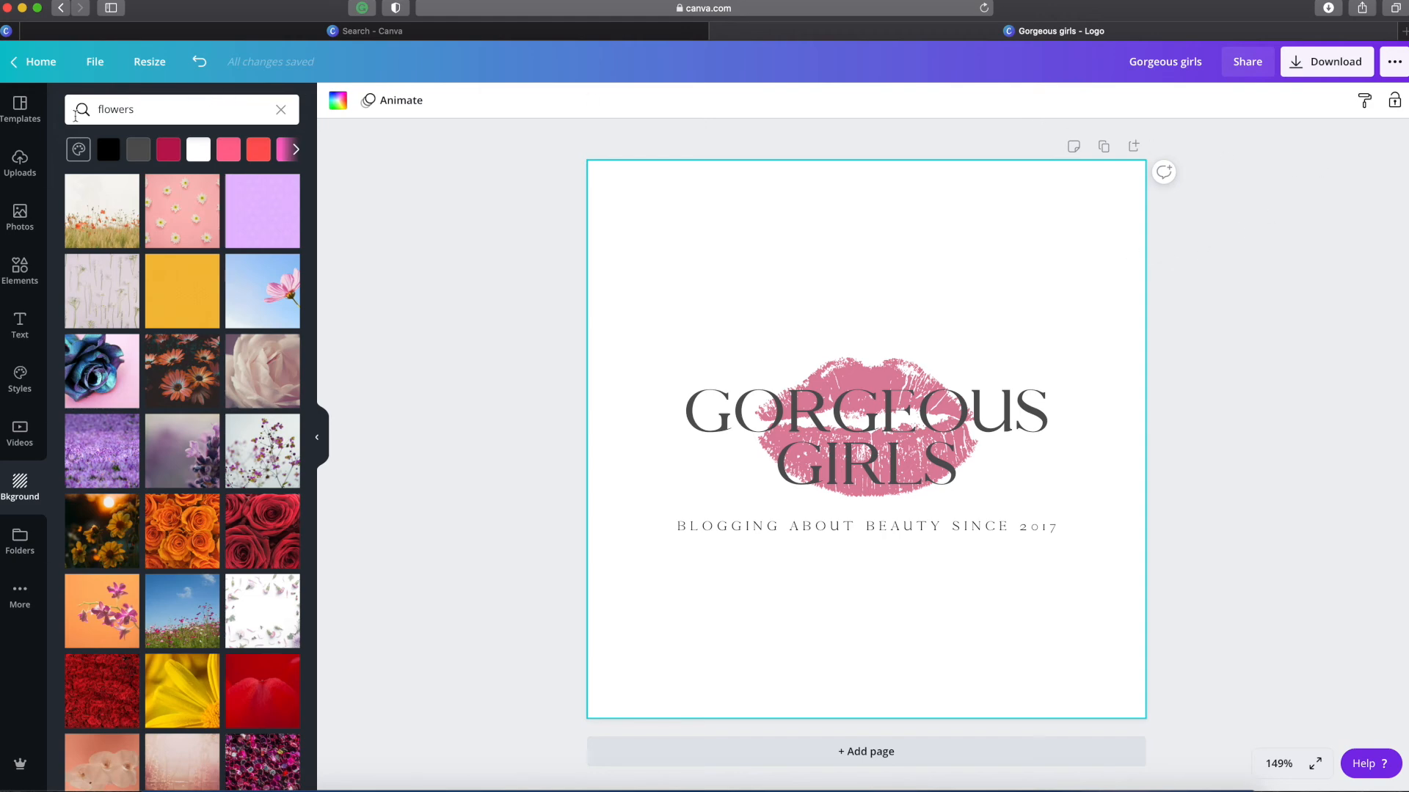
Leave the editor, close the extra browser tab and go from the logo search results to the home page
left_click(38, 64)
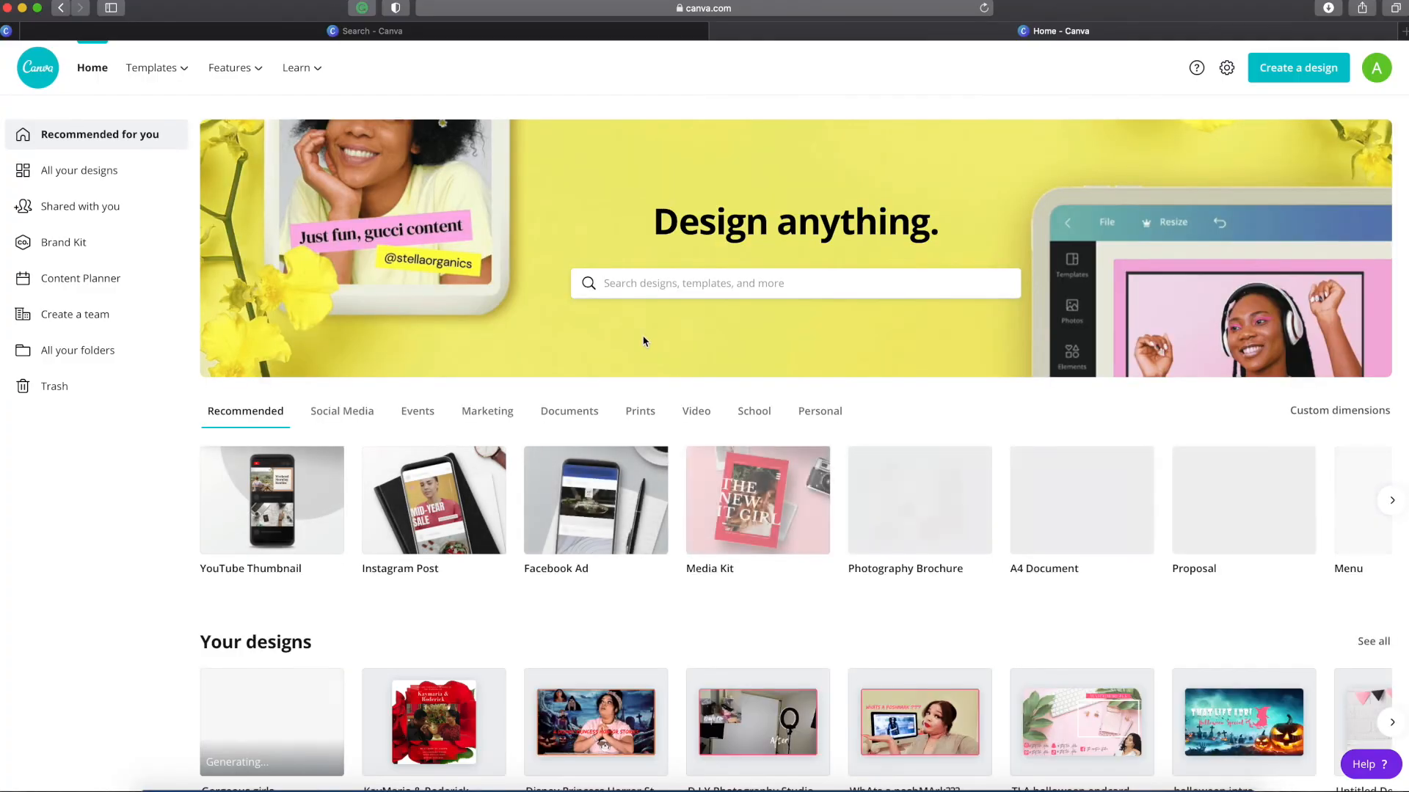
scroll(644, 341, "down", 3)
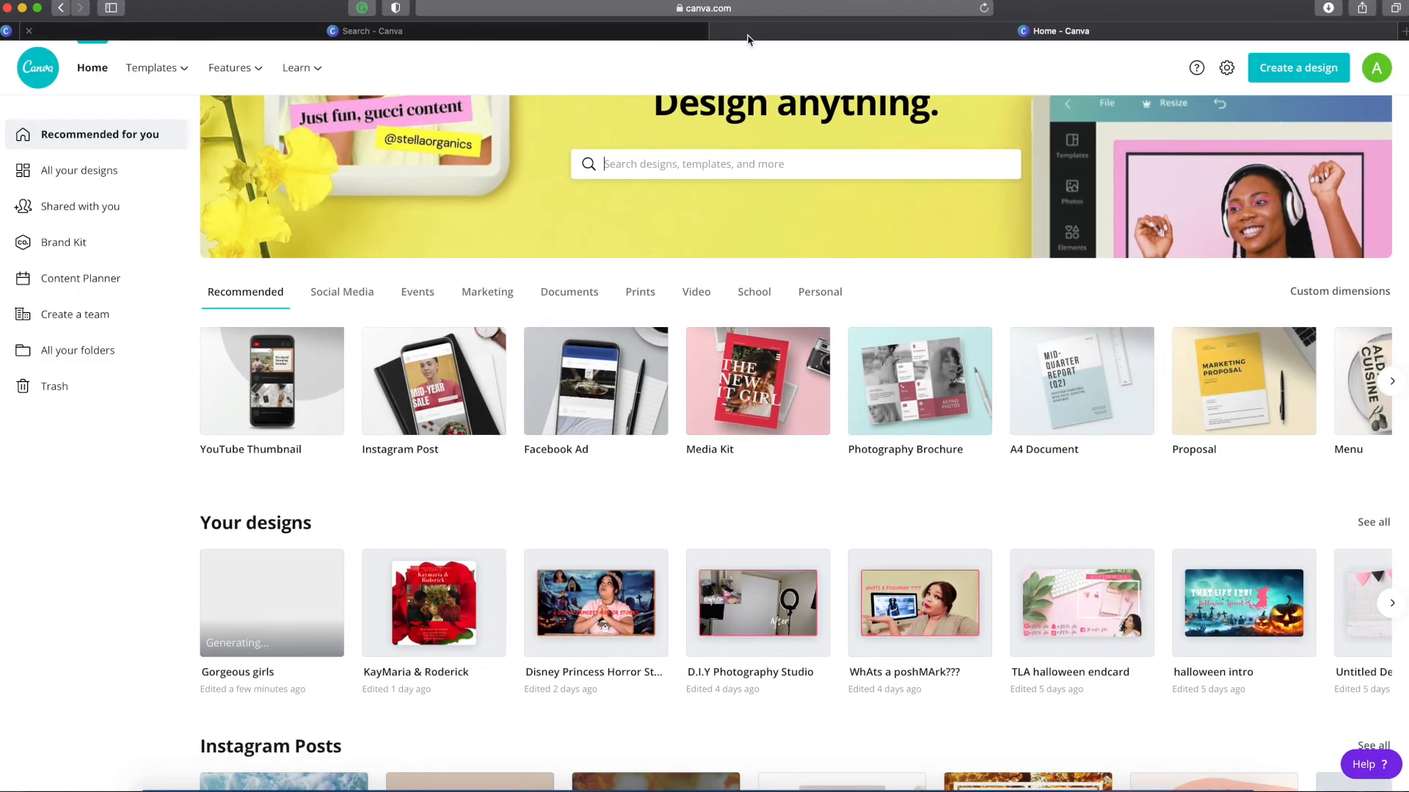
left_click(716, 32)
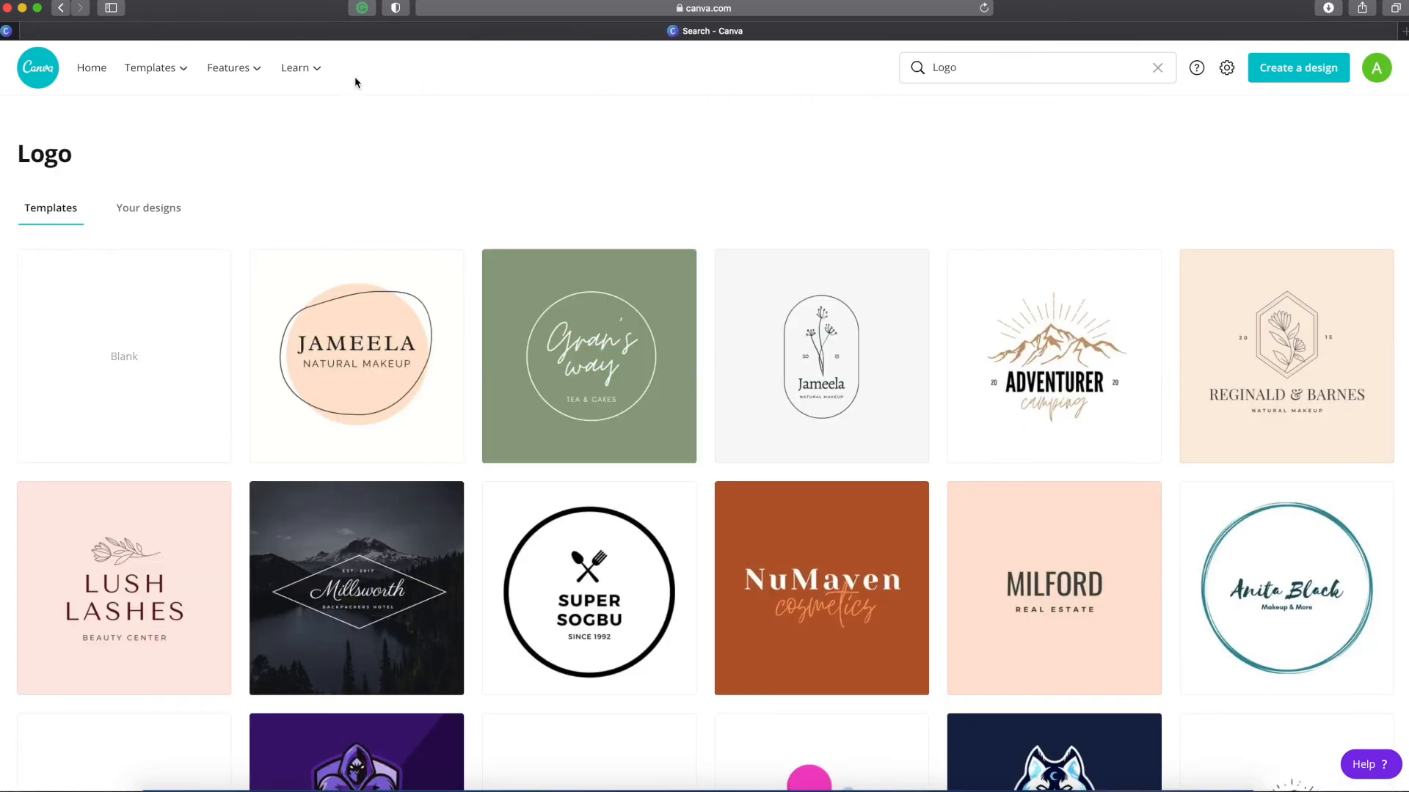
left_click(92, 68)
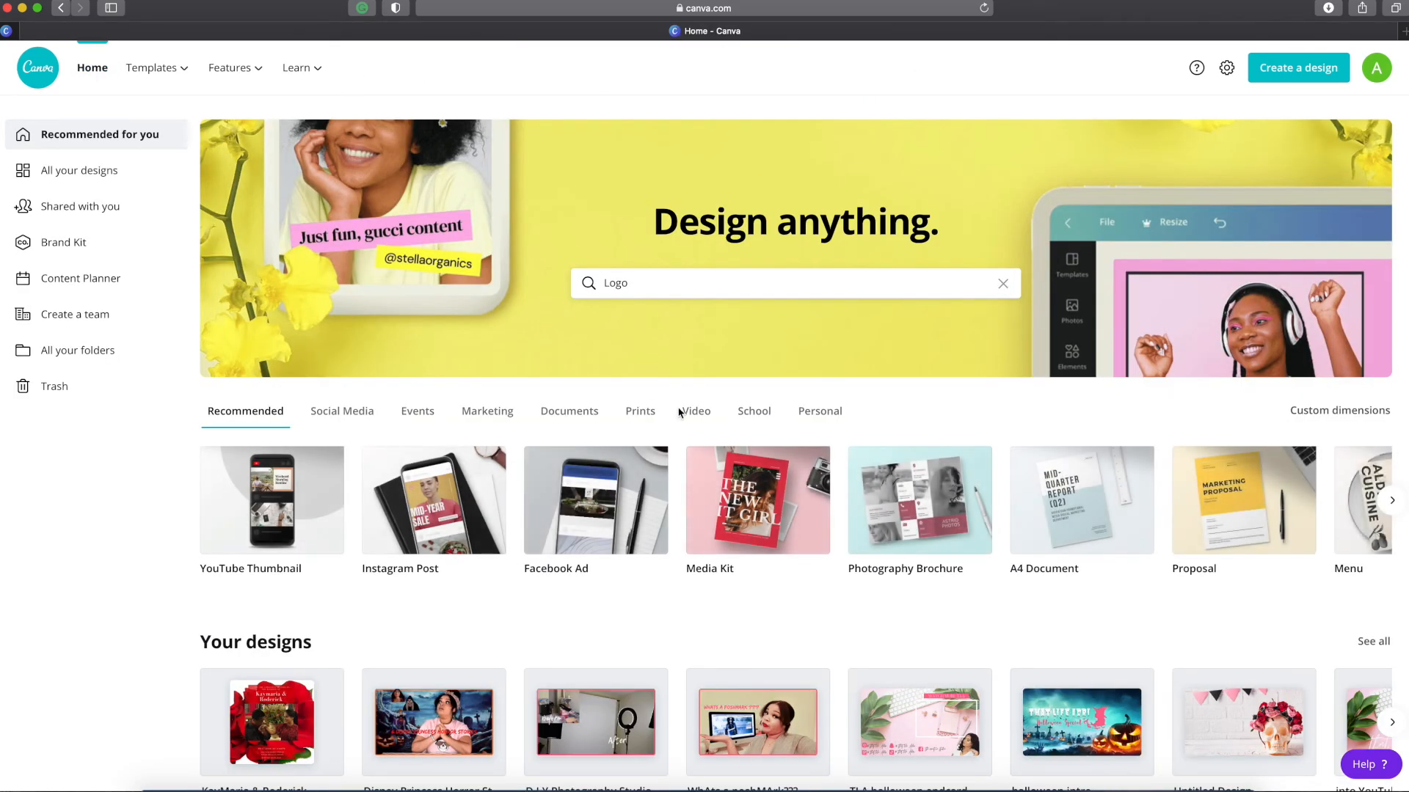
Browse the template categories down the length of the home page
scroll(653, 396, "down", 10)
scroll(693, 443, "down", 15)
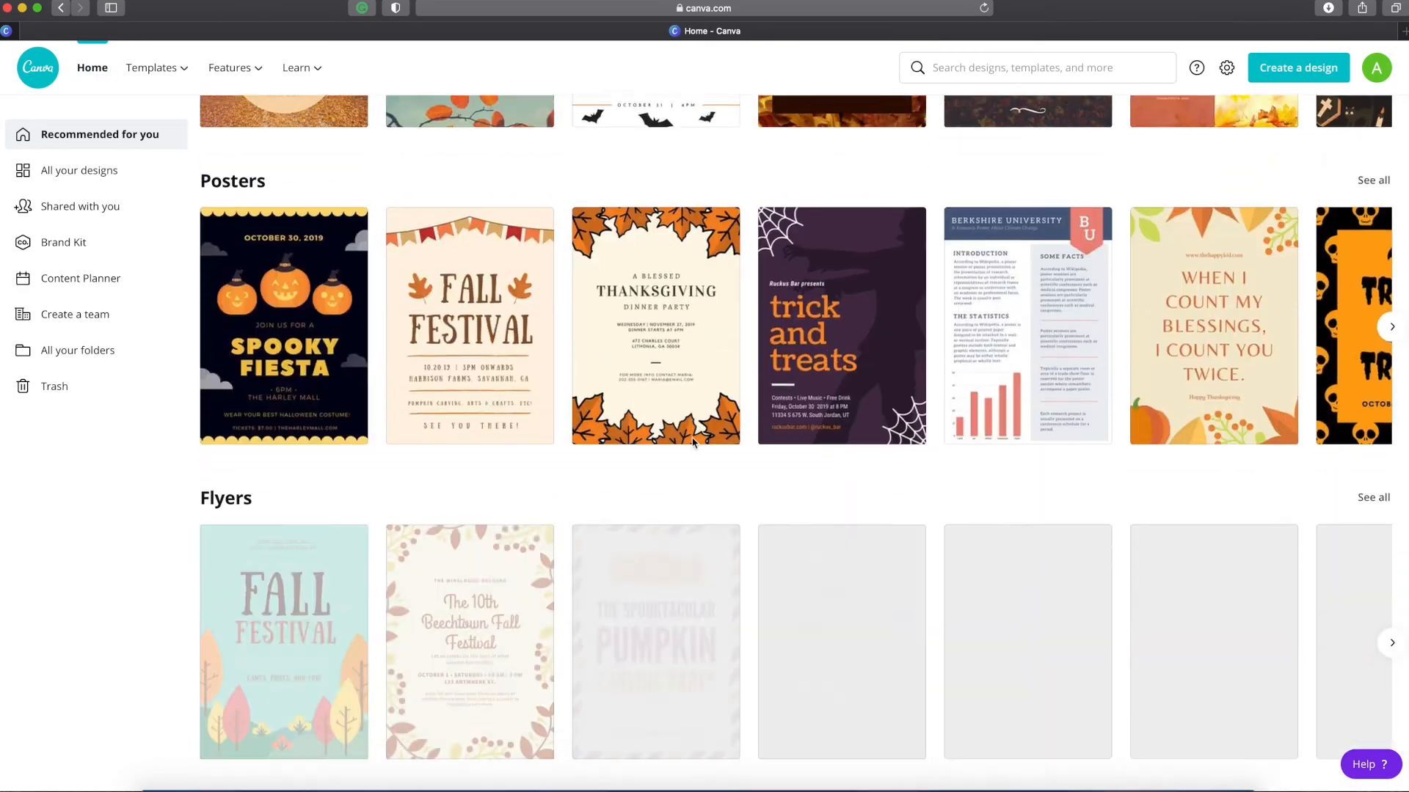
scroll(693, 443, "down", 8)
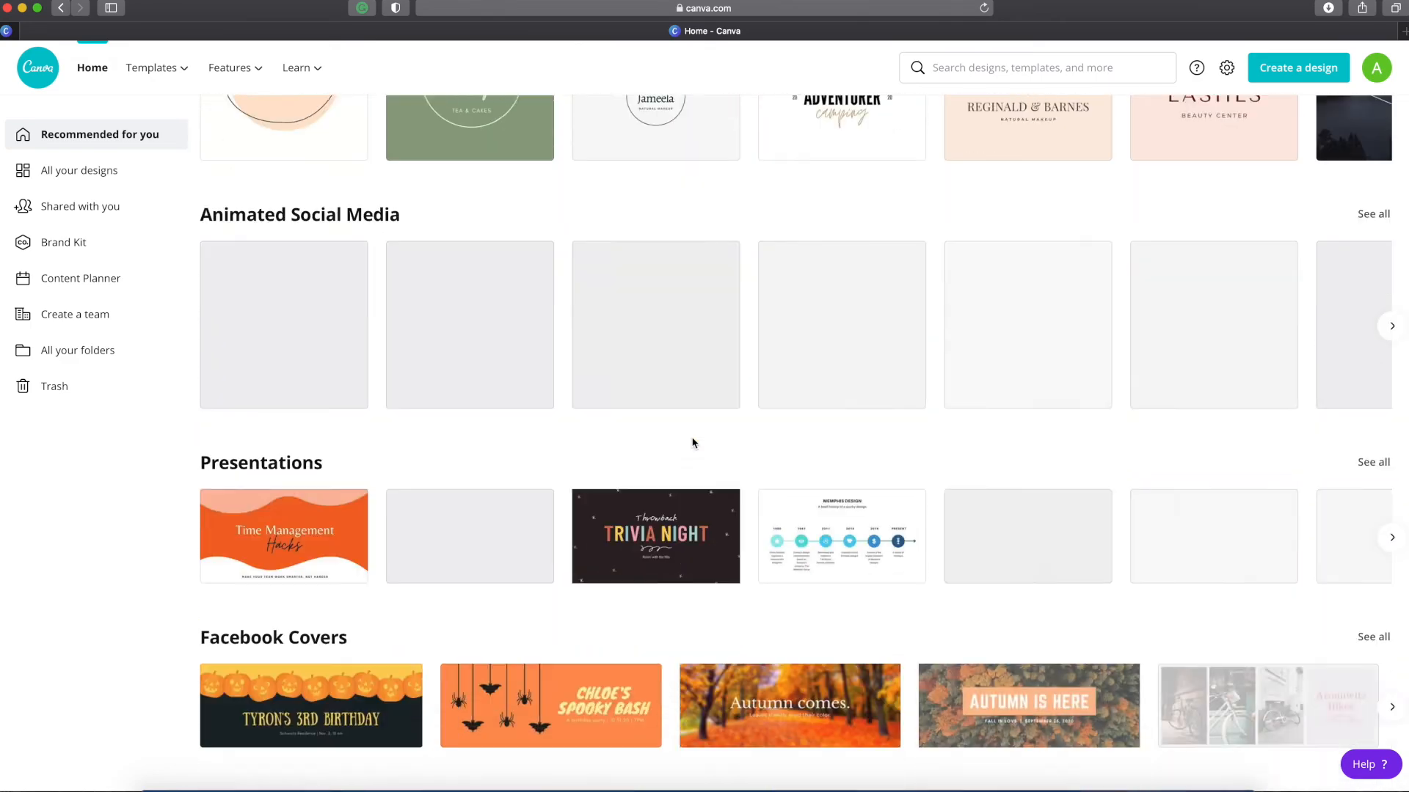
scroll(693, 443, "down", 11)
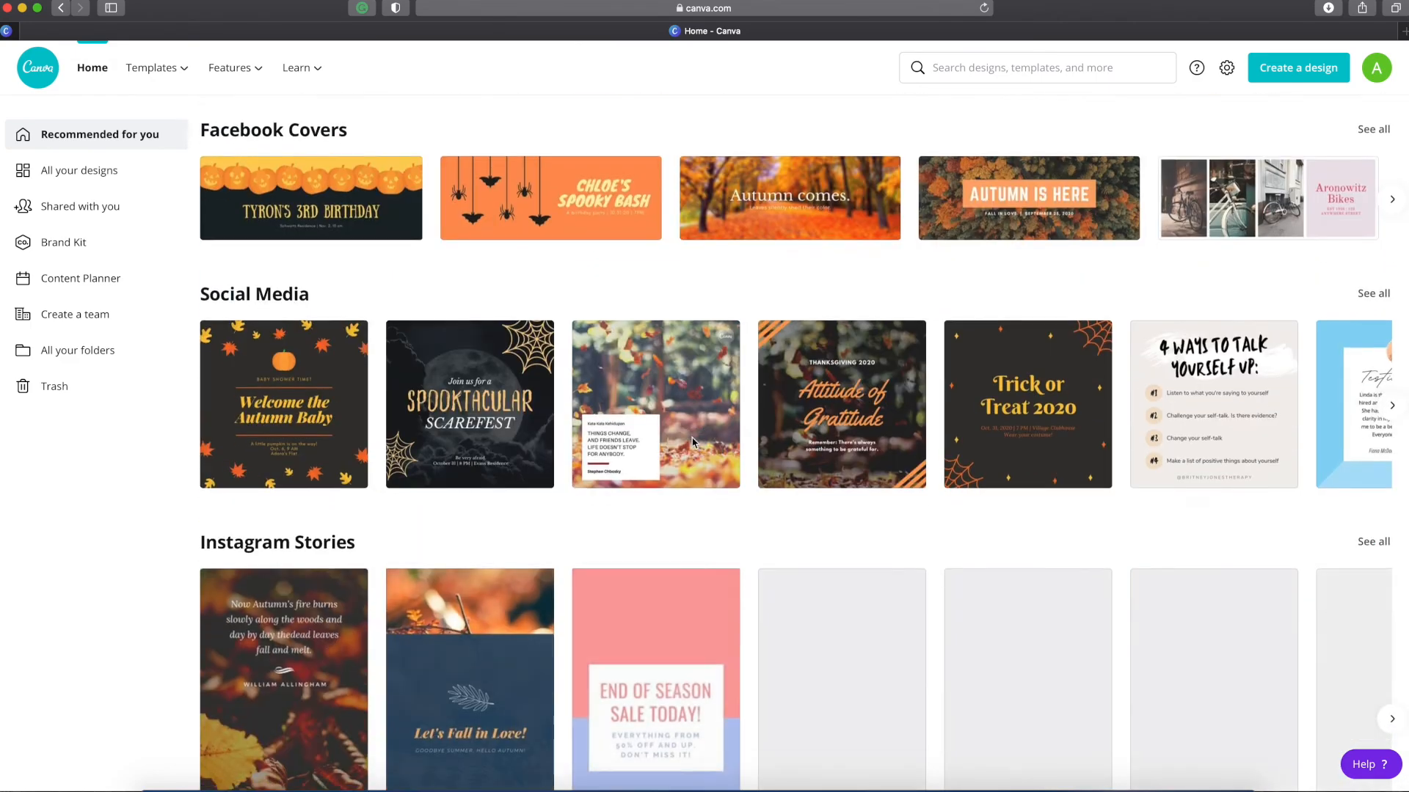
scroll(694, 443, "down", 7)
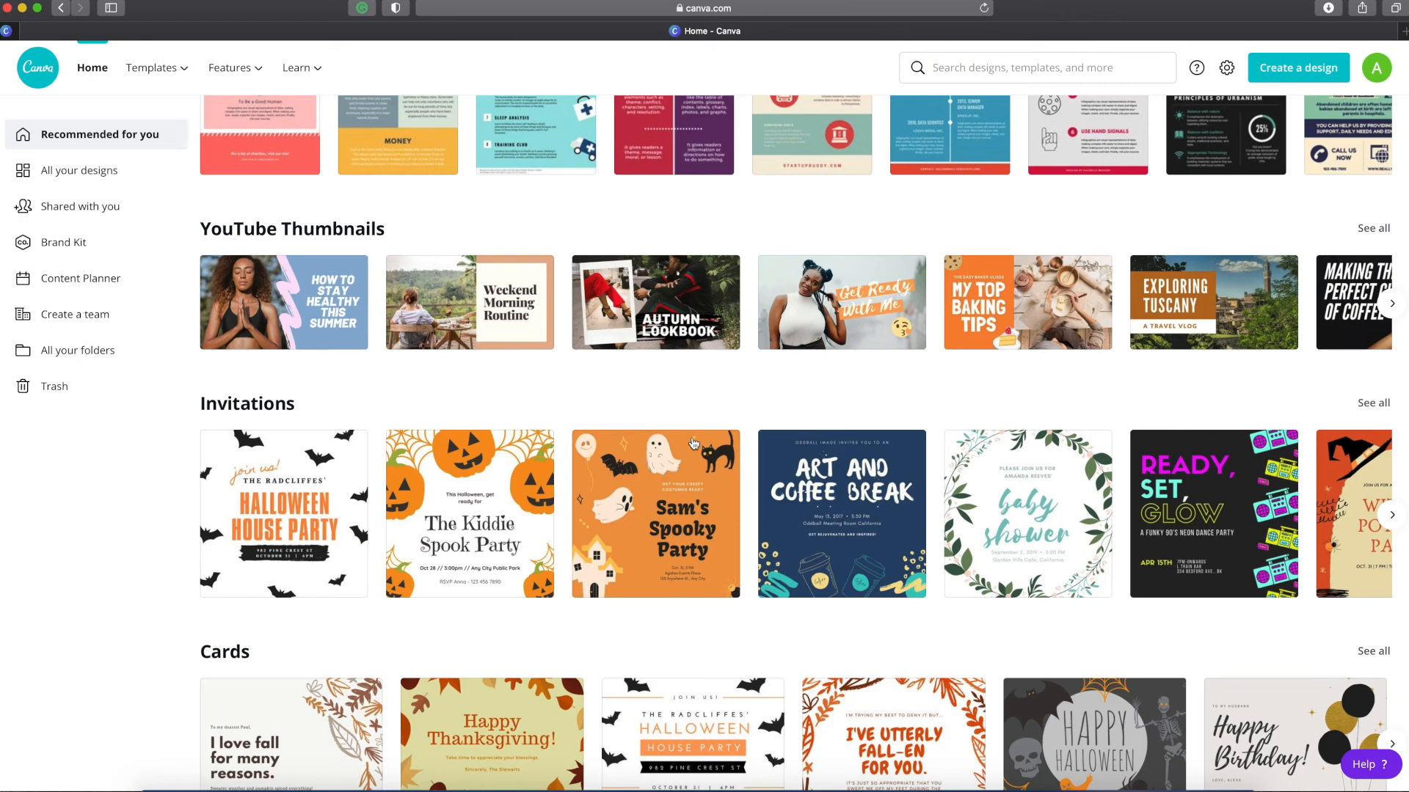
scroll(693, 443, "up", 20)
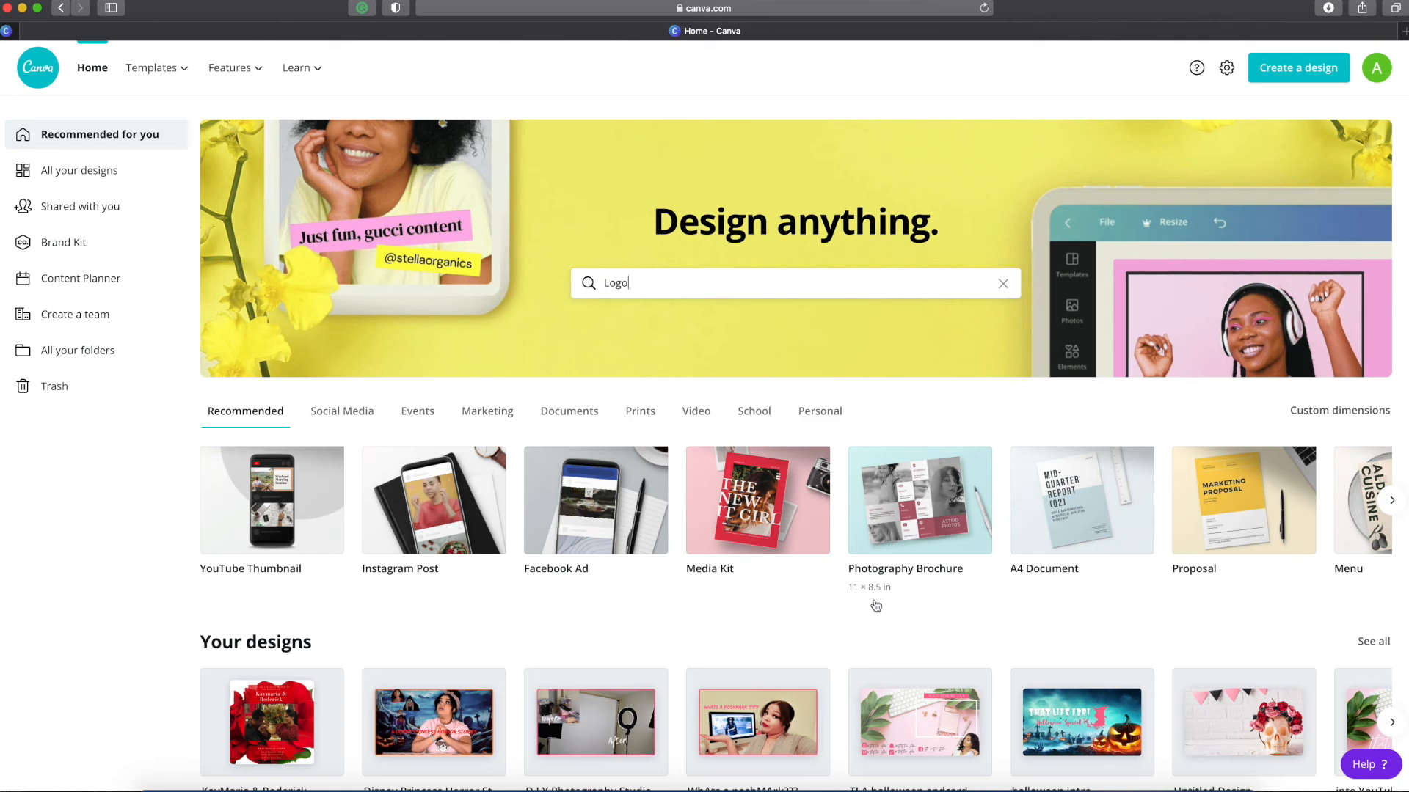
Look over the existing designs and the recommended design types, including Logo
scroll(877, 607, "down", 2)
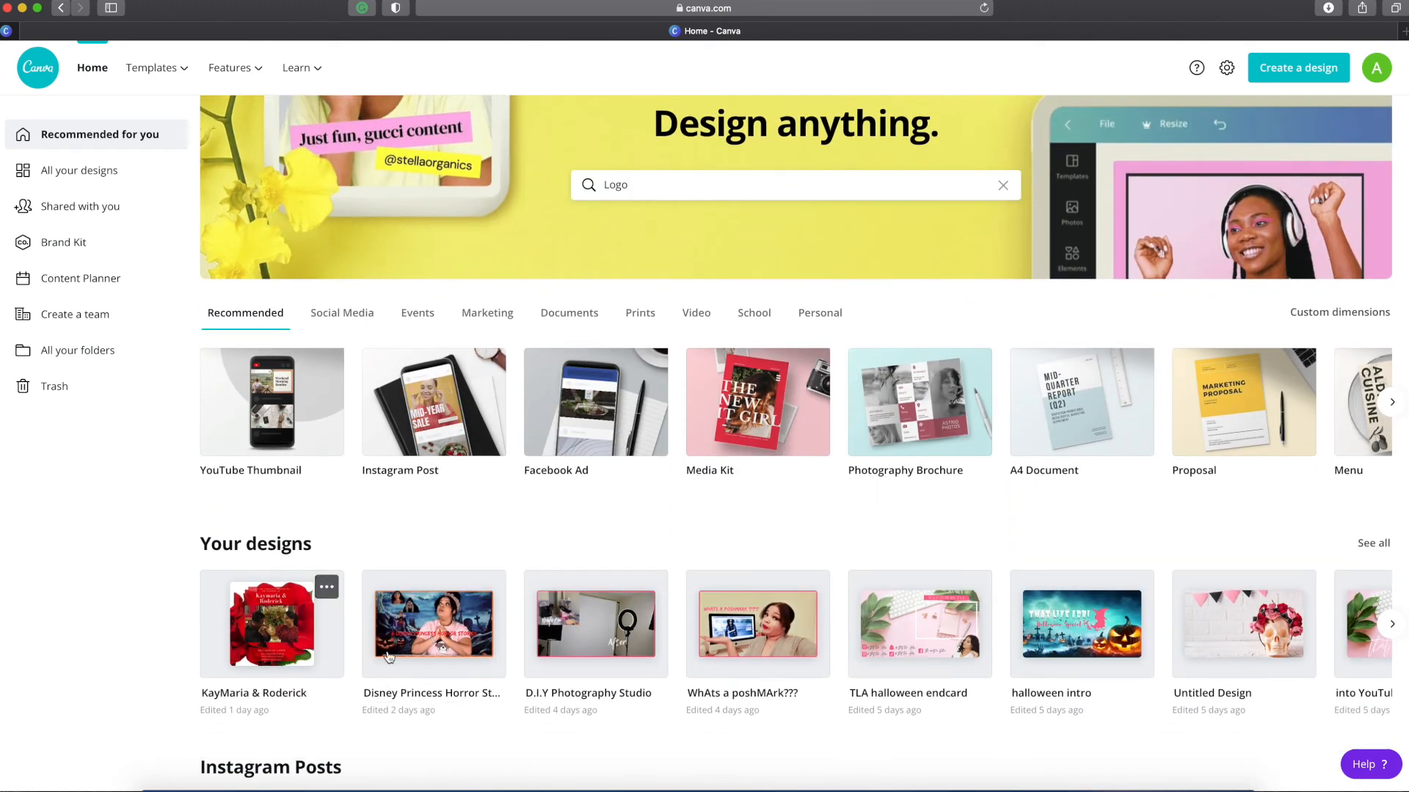
scroll(655, 660, "up", 2)
scroll(1035, 554, "right", 5)
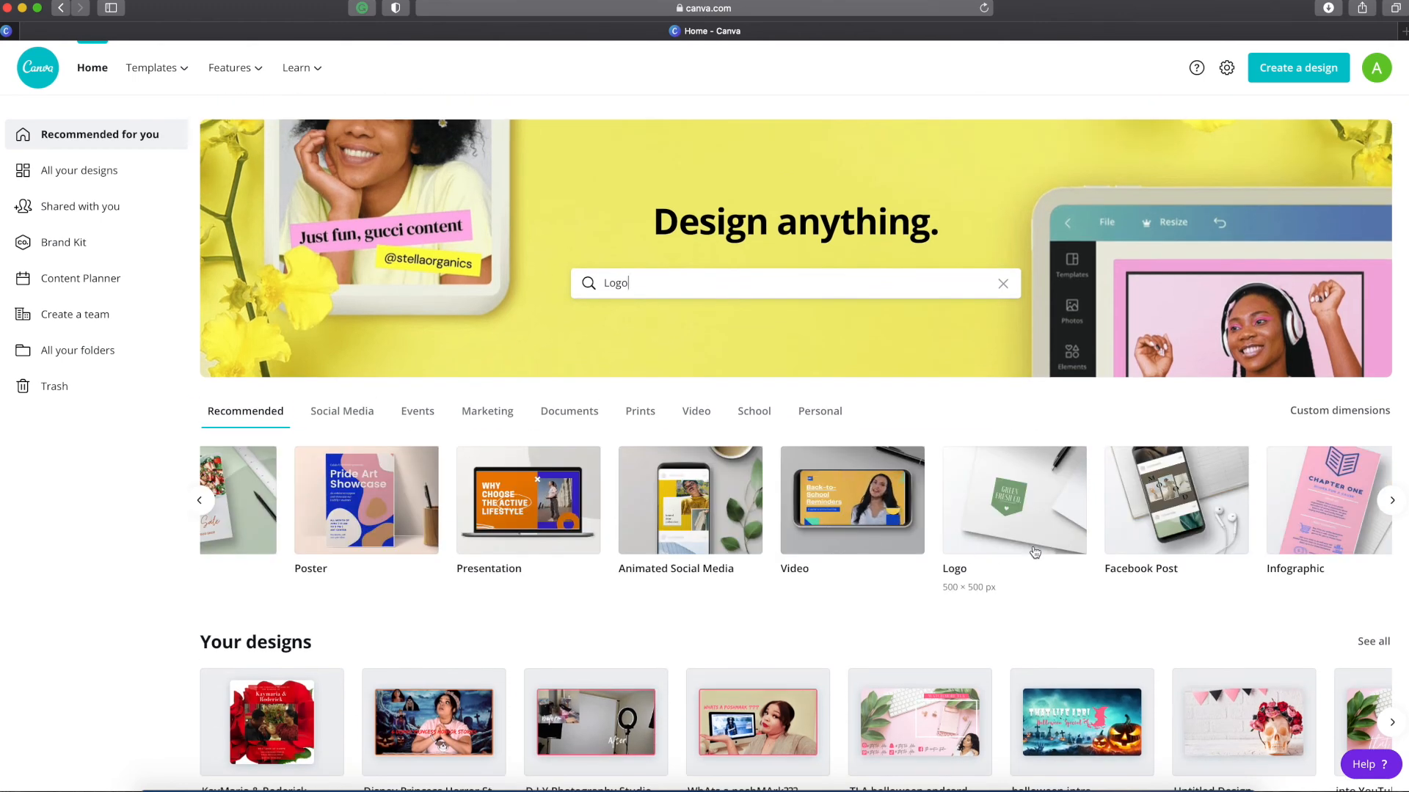
scroll(1042, 513, "right", 5)
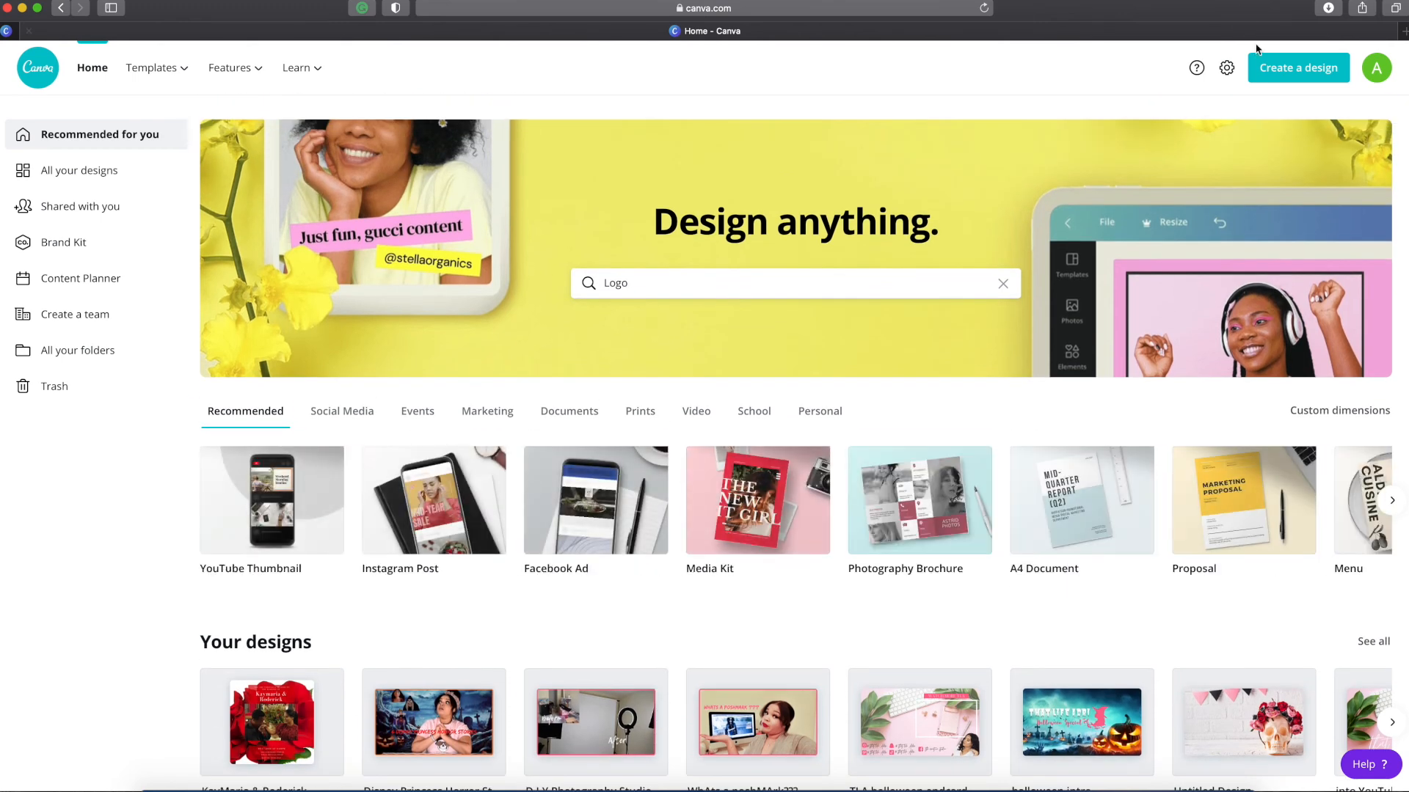
Look at the custom dimensions option for a new design and close it without creating one
left_click(1298, 75)
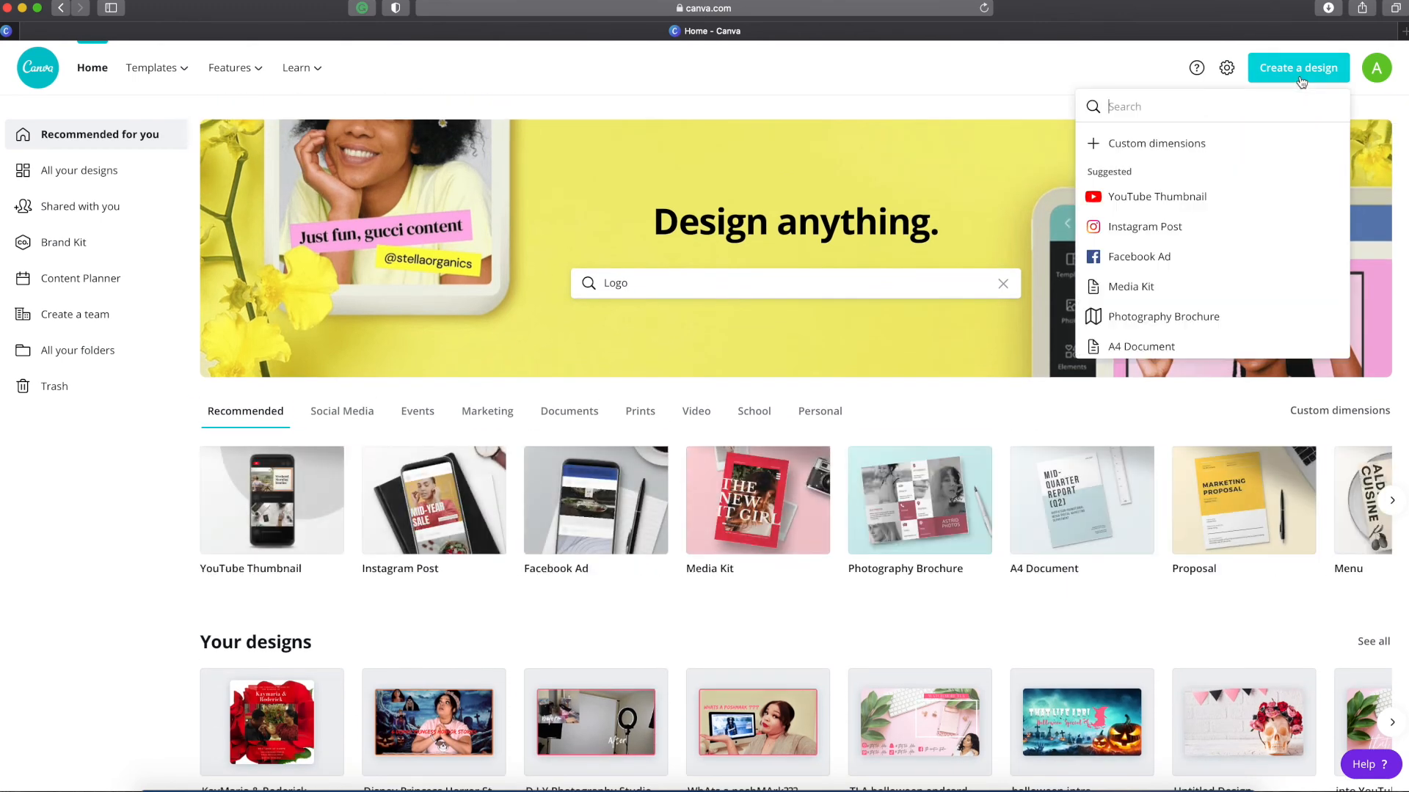
left_click(1138, 149)
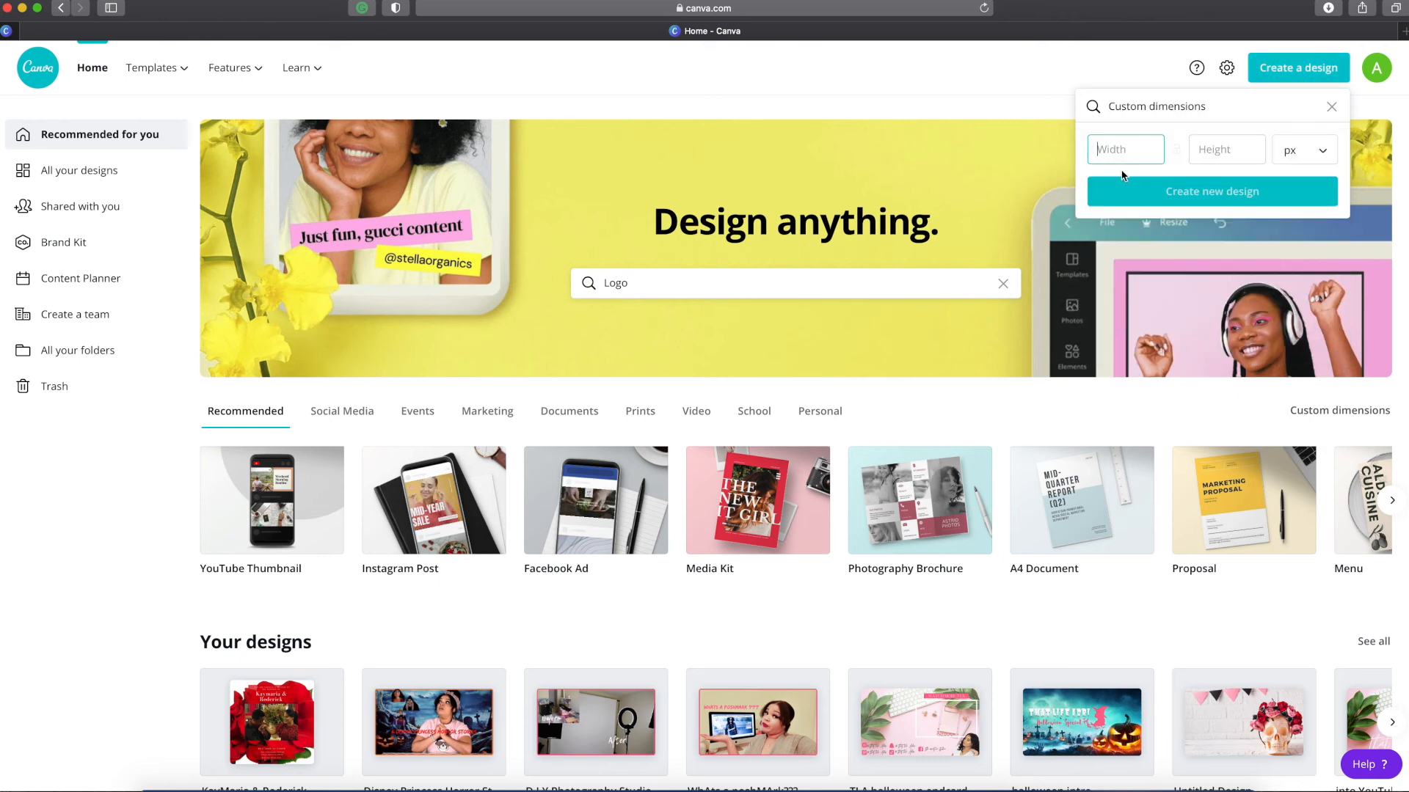
left_click(1332, 108)
left_click(961, 422)
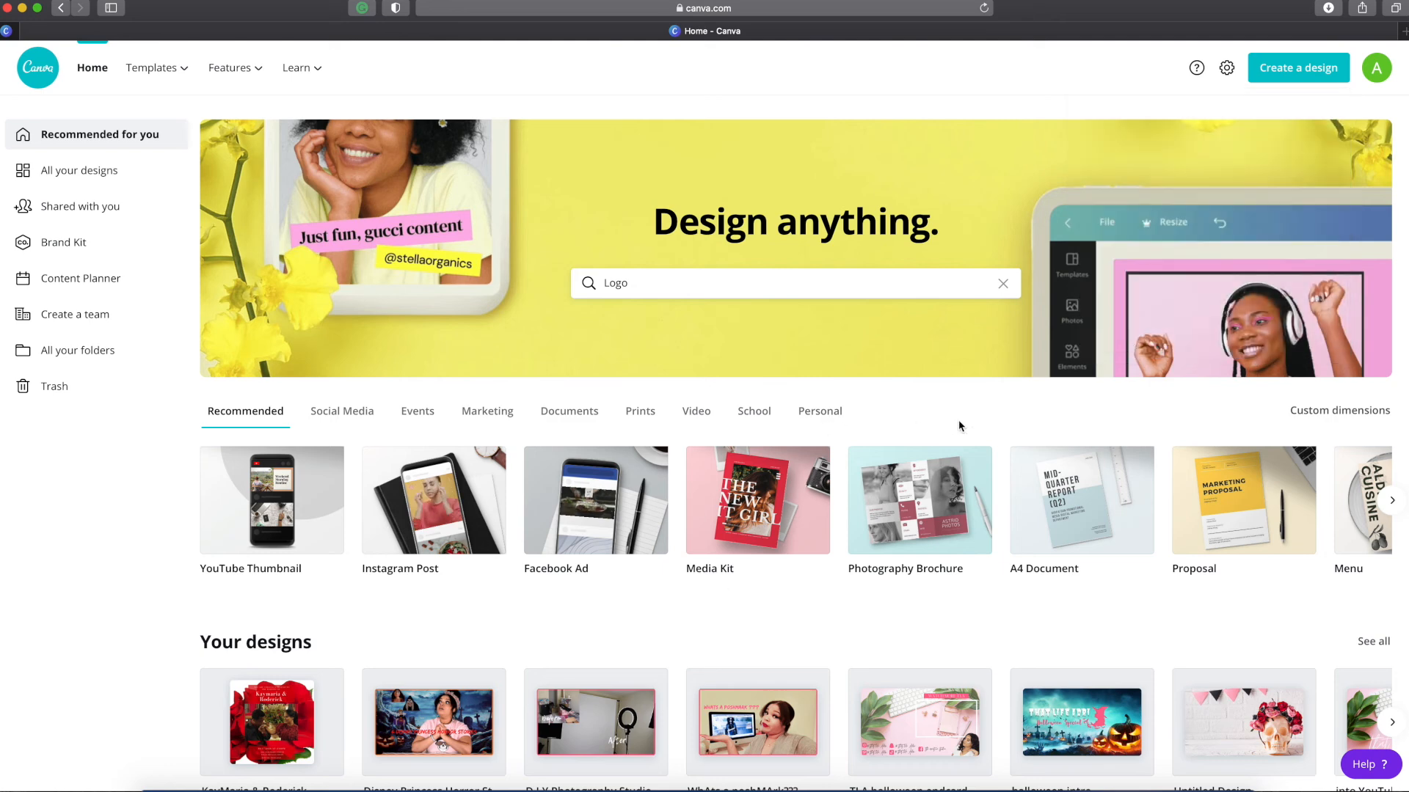
Browse the design types offered in the Personal and School categories
left_click(819, 411)
scroll(783, 512, "right", 1)
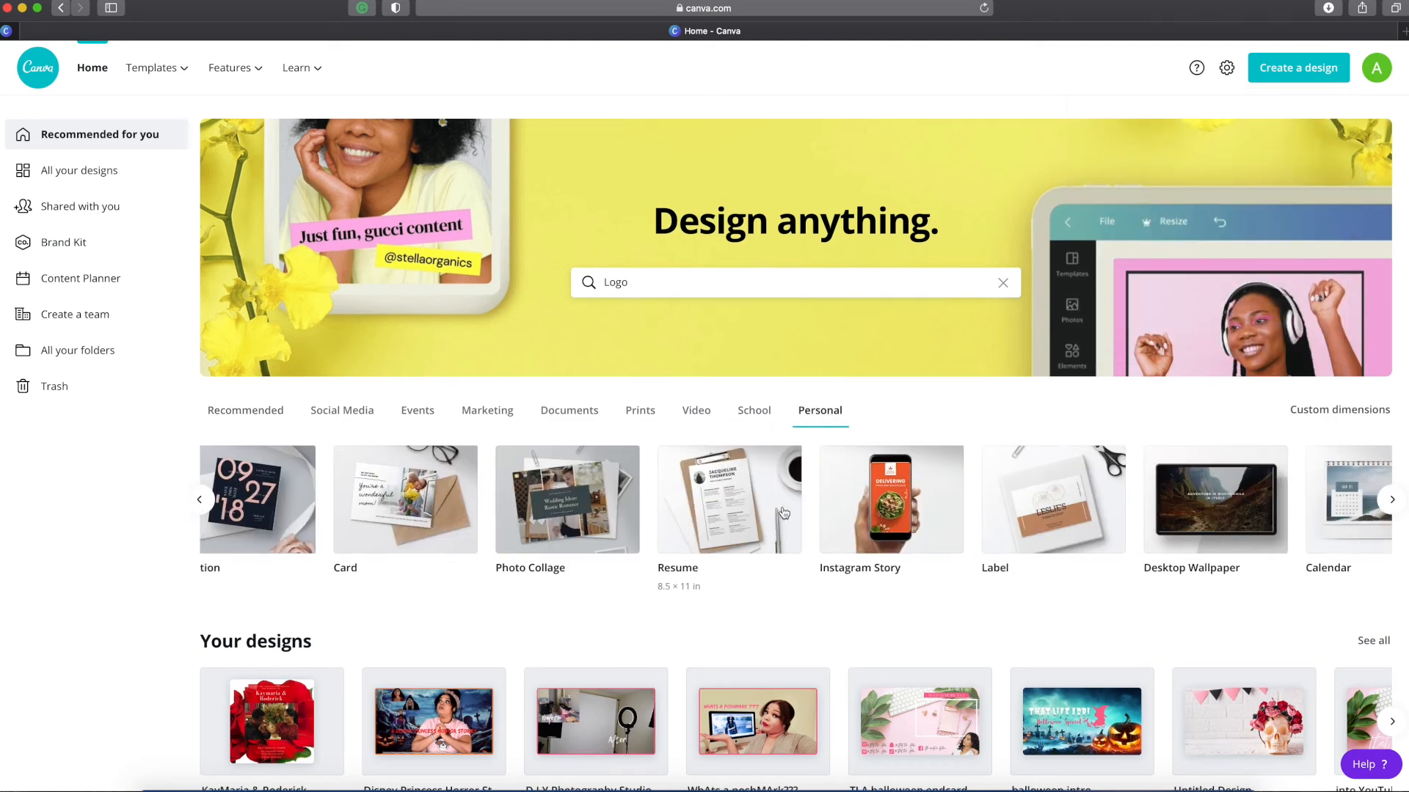
scroll(783, 512, "right", 2)
scroll(784, 512, "right", 2)
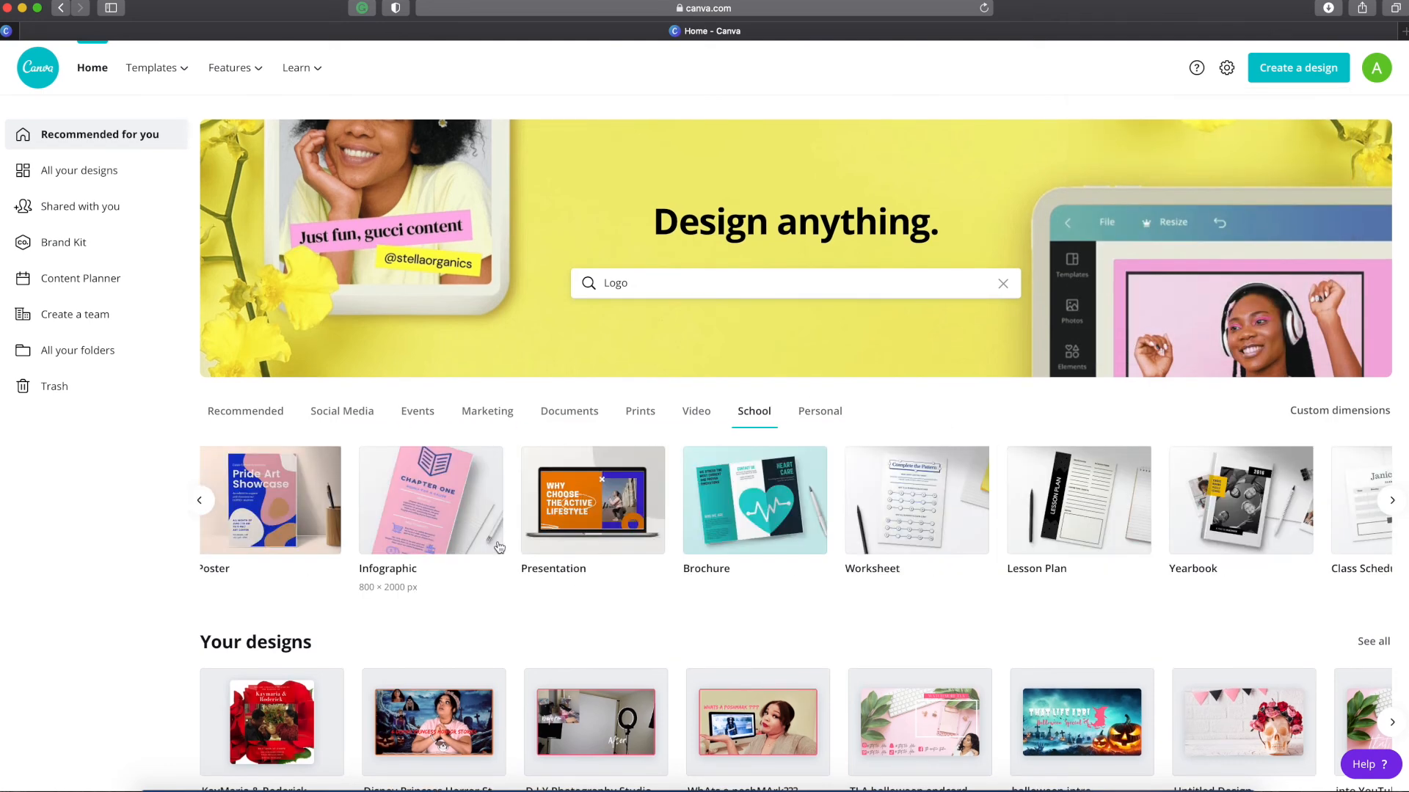